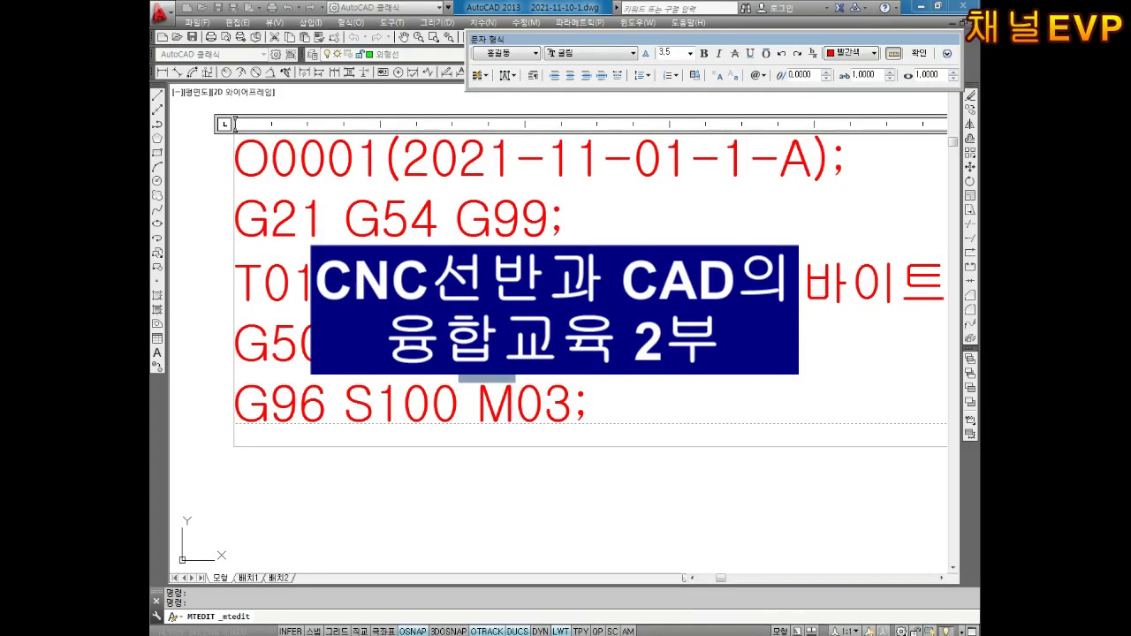
Step: Append '(무조건)' after M03; on the G96 S100 line and commit the multiline text
drag(515, 380, 253, 346)
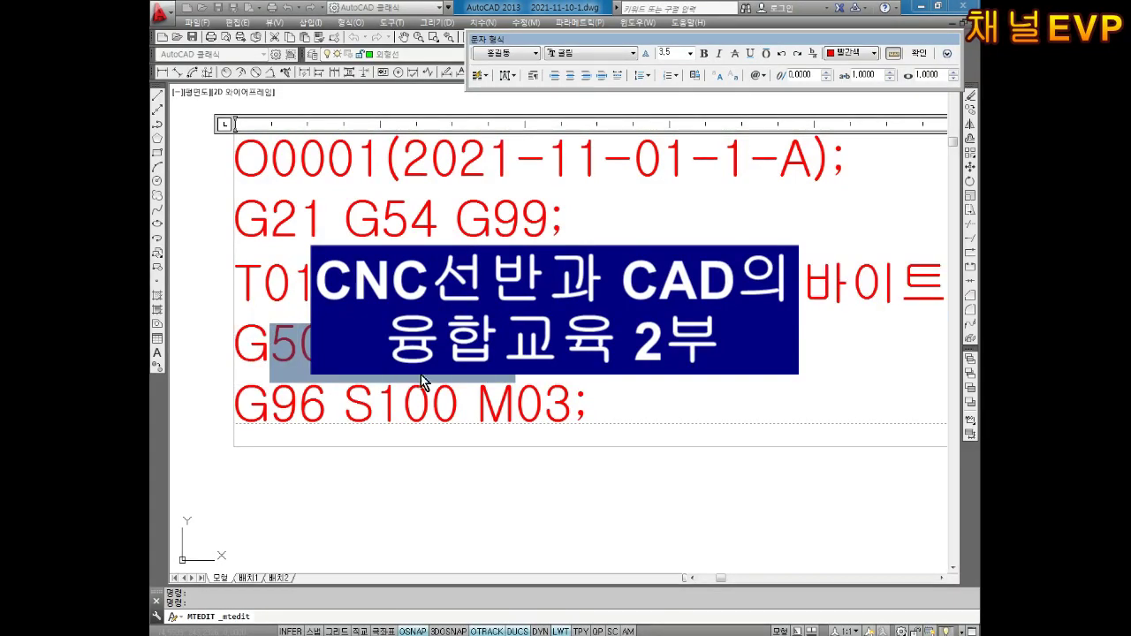
click(505, 380)
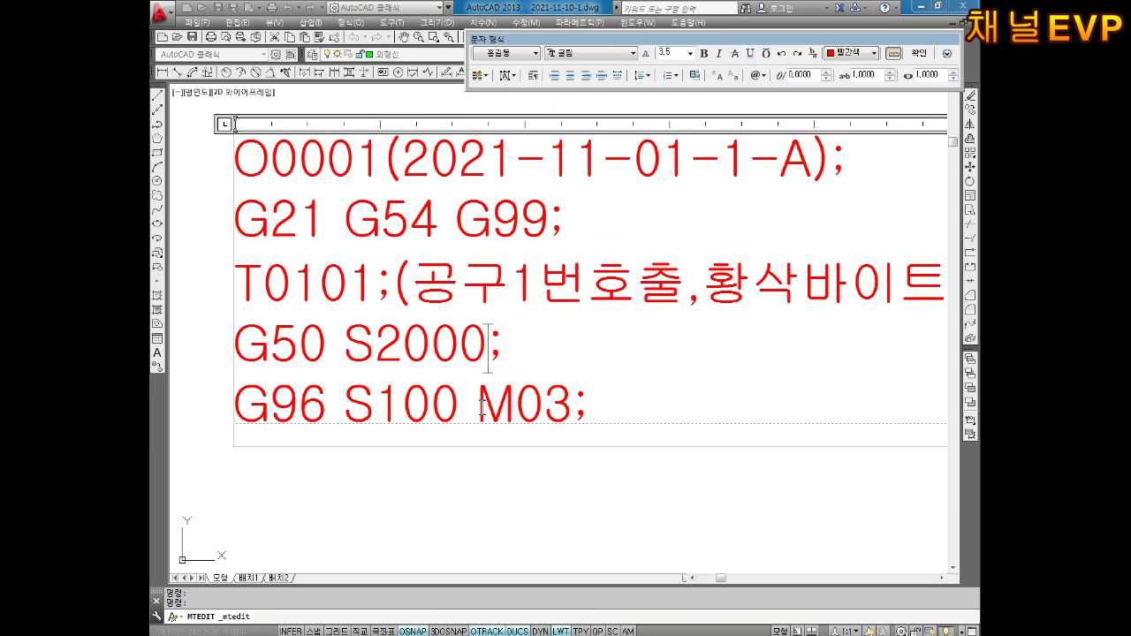
drag(475, 409, 250, 352)
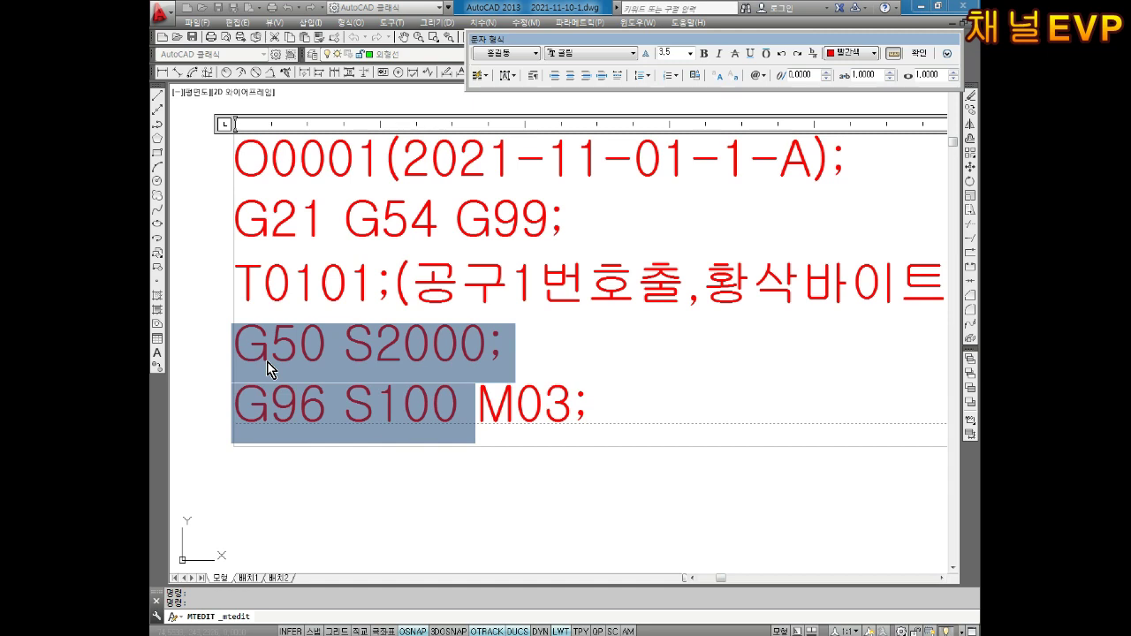
click(618, 410)
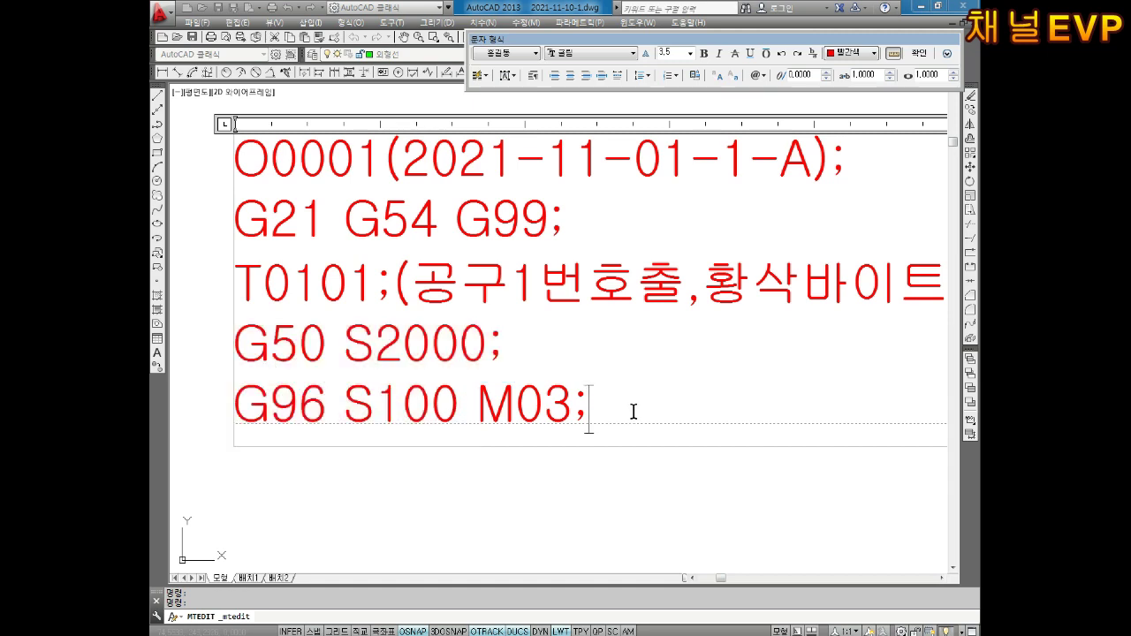
drag(478, 411, 575, 405)
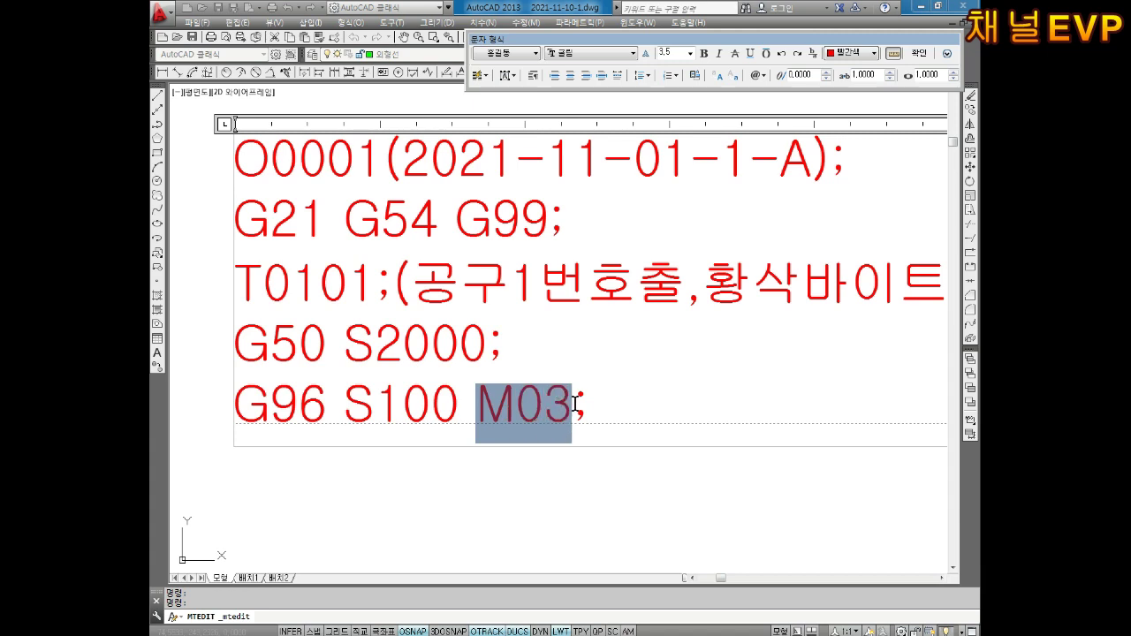
click(629, 413)
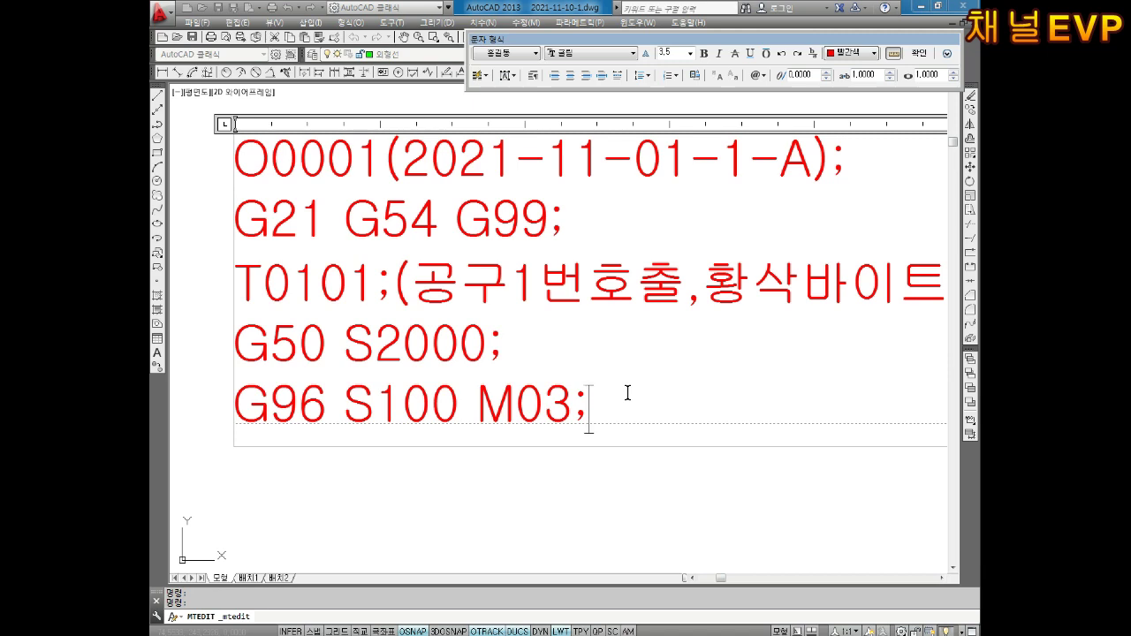
text(()
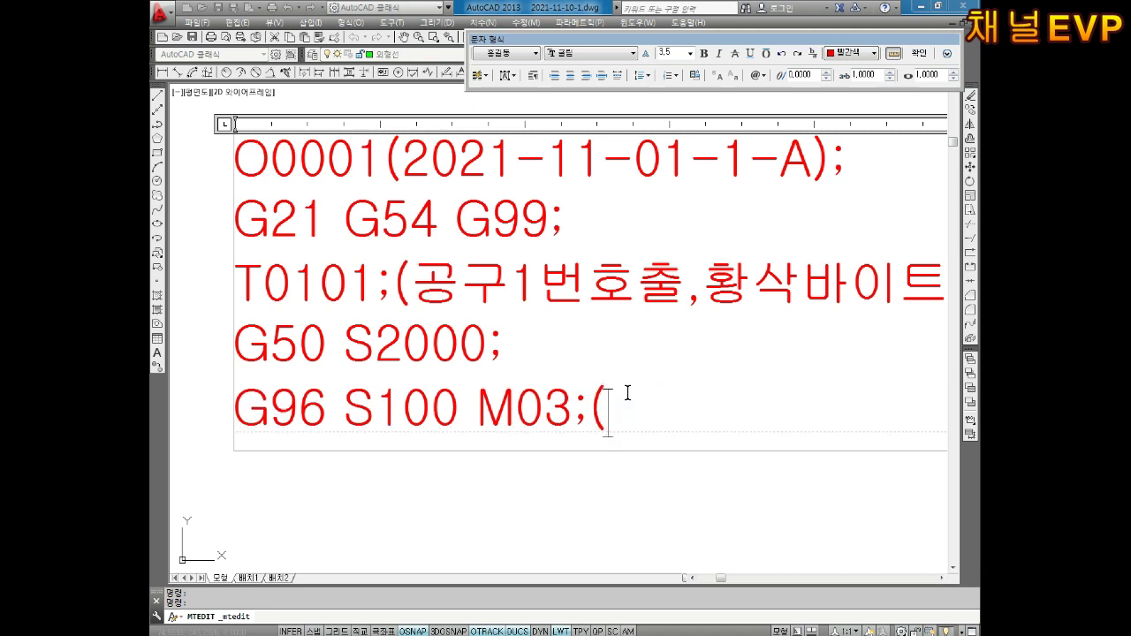
text(무조건))
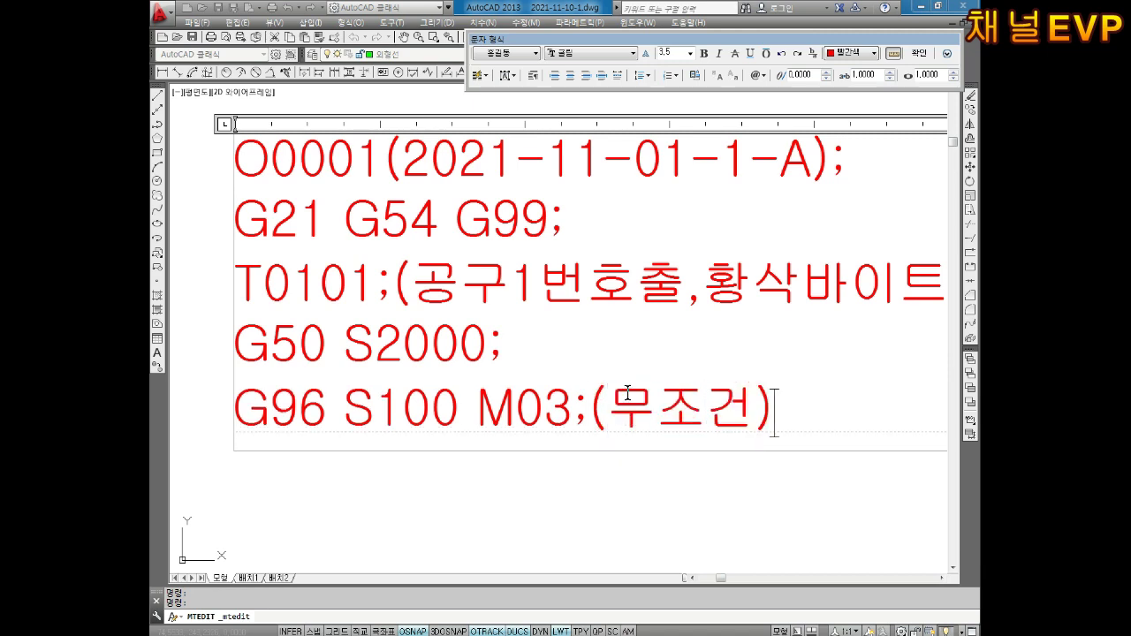
click(561, 486)
scroll(556, 416, up, 1)
scroll(564, 399, up, 2)
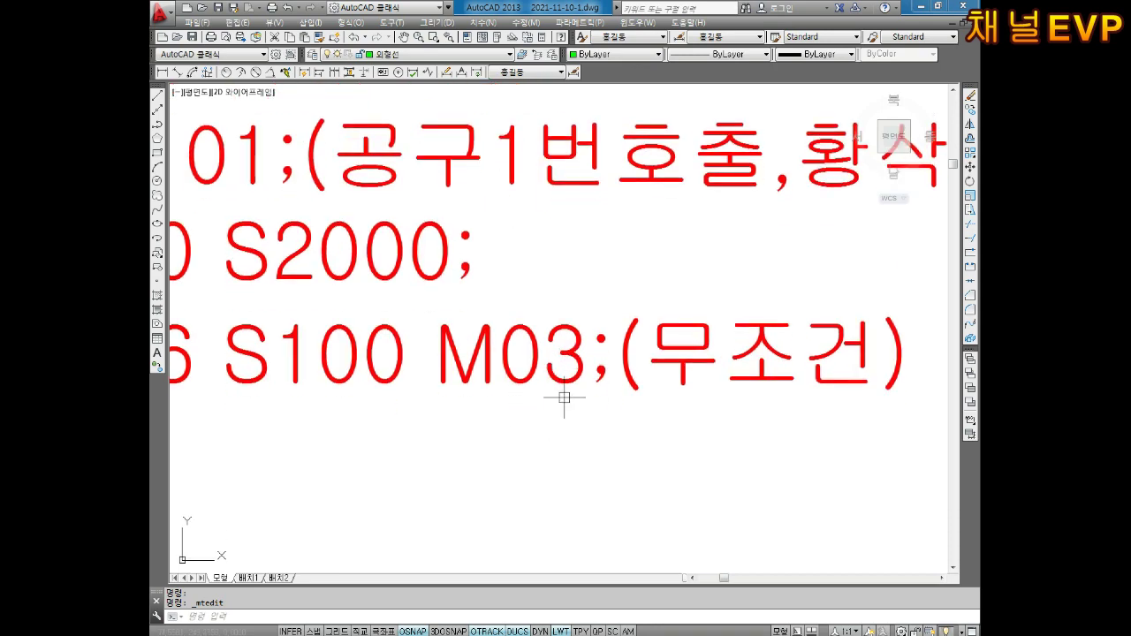
scroll(564, 397, down, 2)
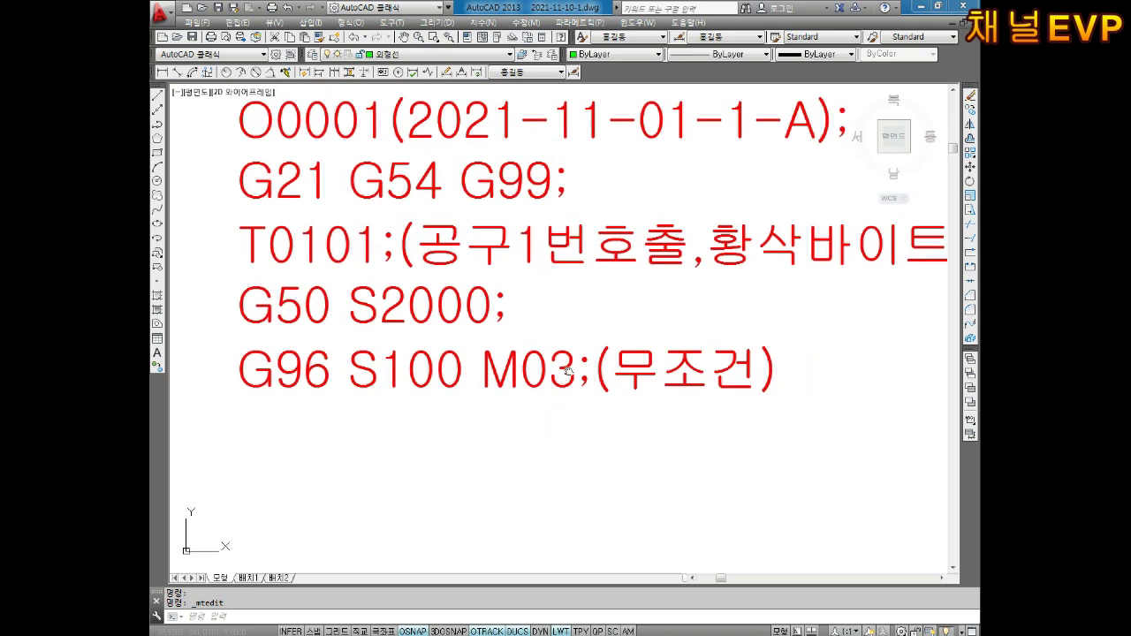
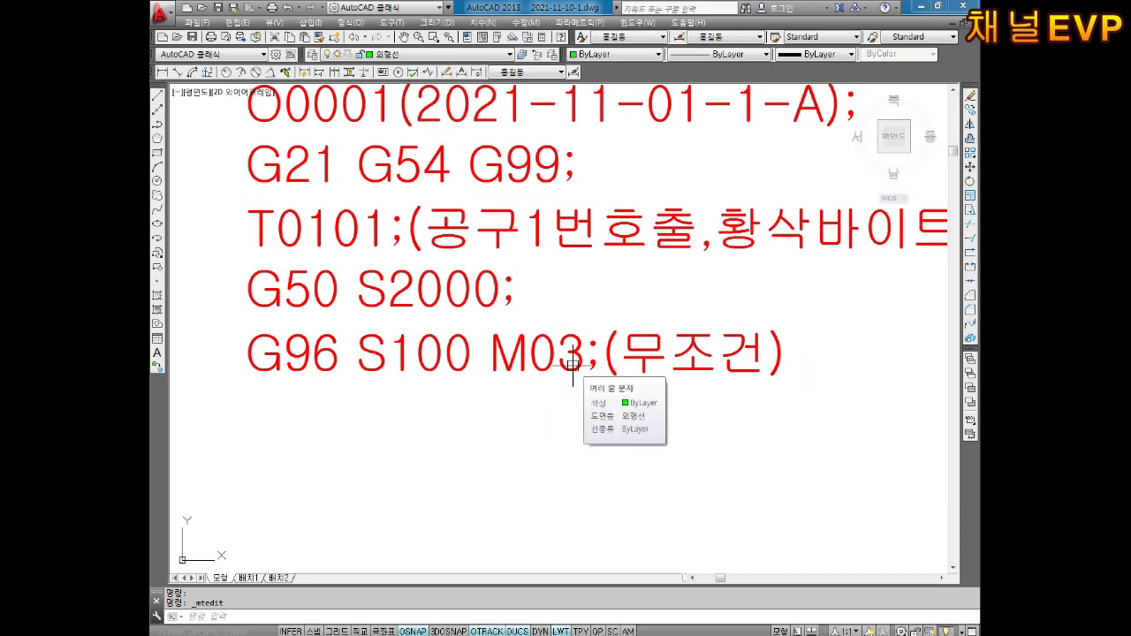
Step: Add the line 1.도면분석 on a new line below the red program text
click(572, 363)
scroll(523, 384, down, 4)
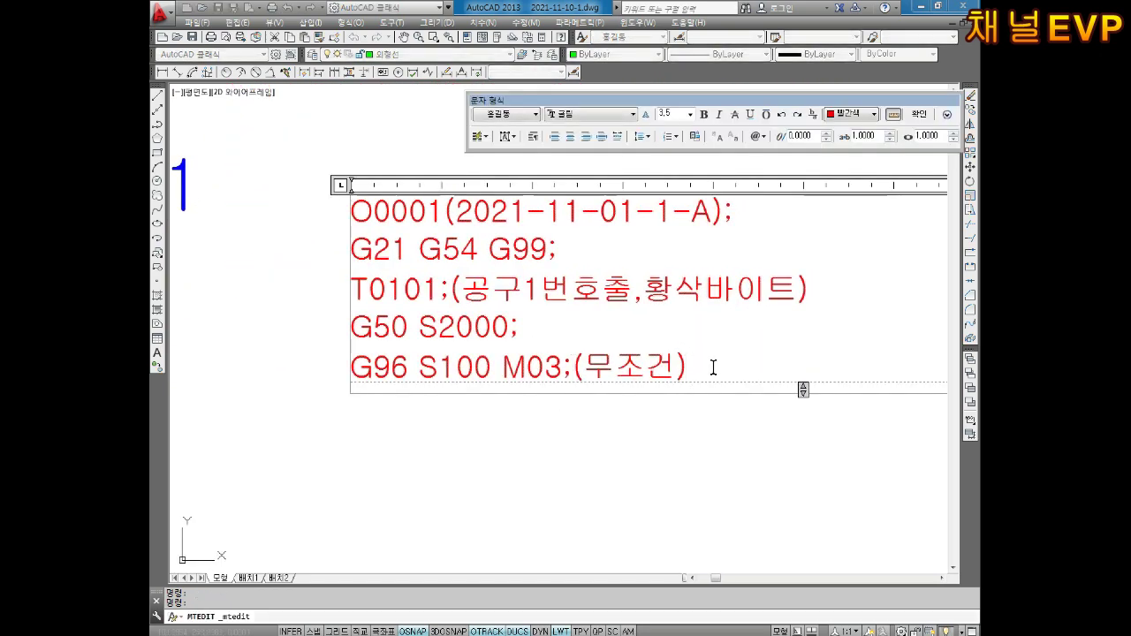
key(Return)
text(1.)
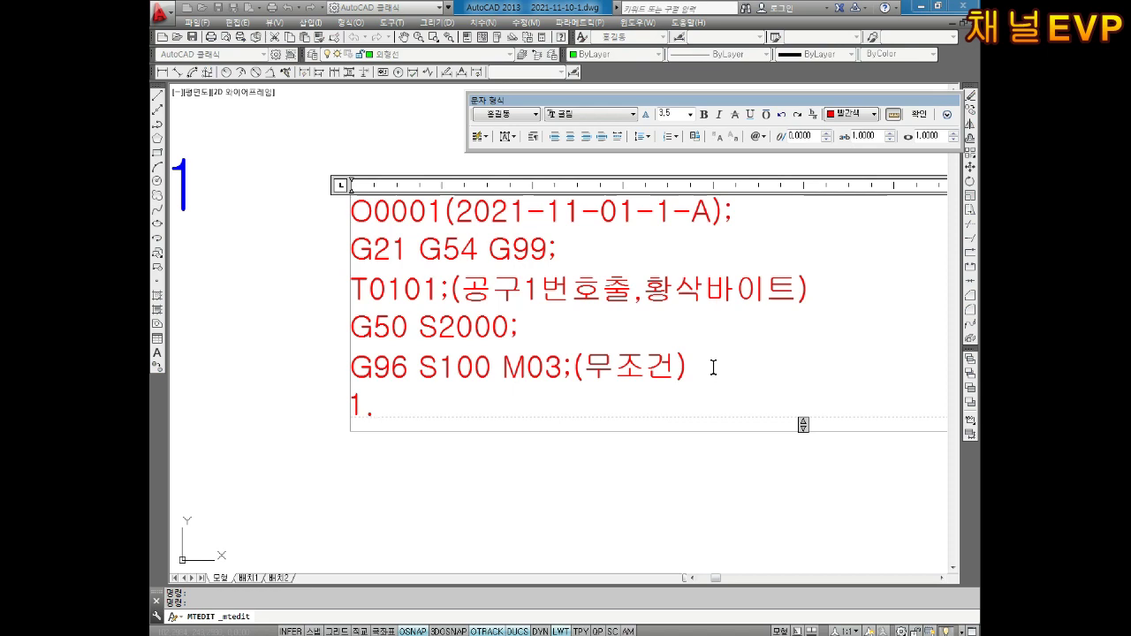
text(도ㅜ며ㅑㄴ)
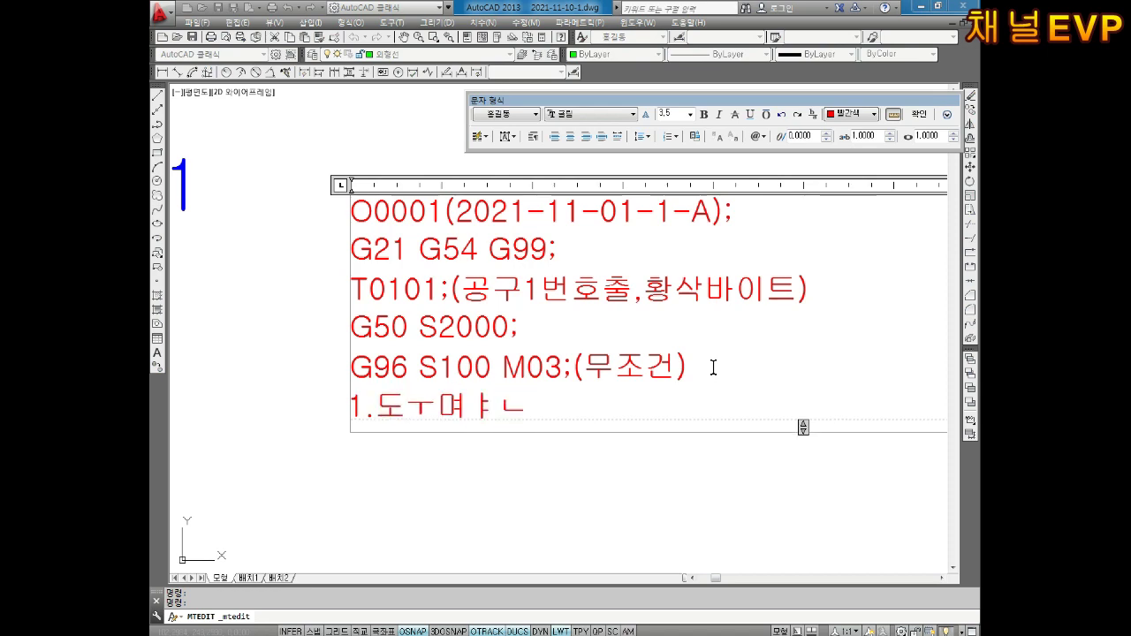
key(BackSpace)
key(BackSpace)
key(BackSpace)
key(BackSpace)
text(며ㅑㄴ)
key(BackSpace)
key(BackSpace)
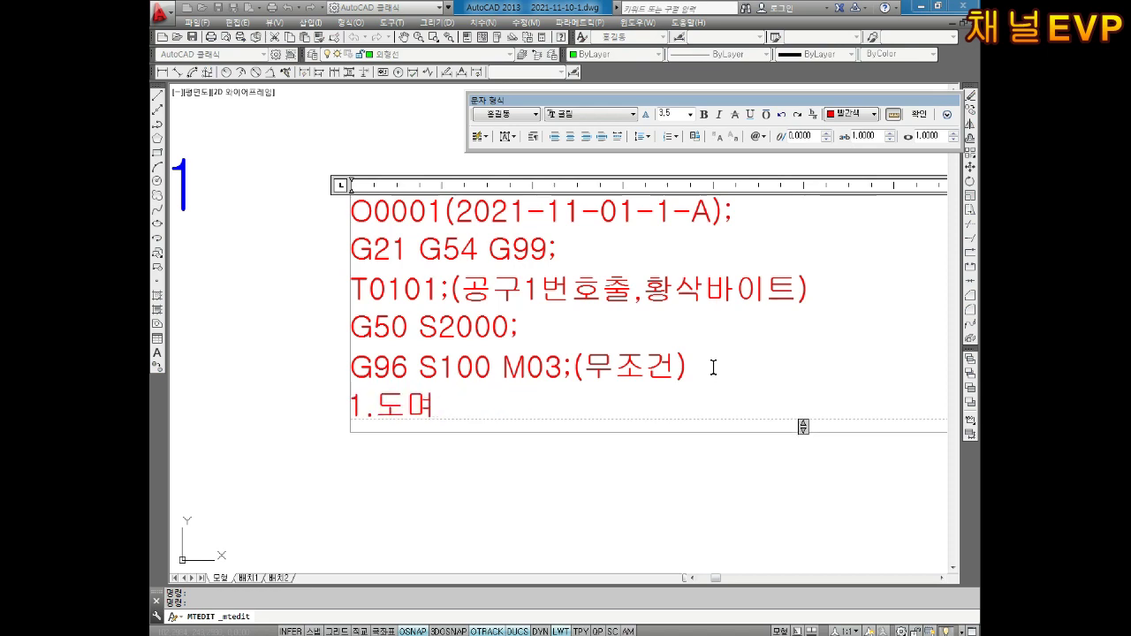
text(ㄴ부ㄴ서ㄱ)
Step: Add 2.원점지정(찾기) and 3.점의갯수 파악(반만, 죠오 고정 곳 제외) as the next lines
key(Return)
text(2)
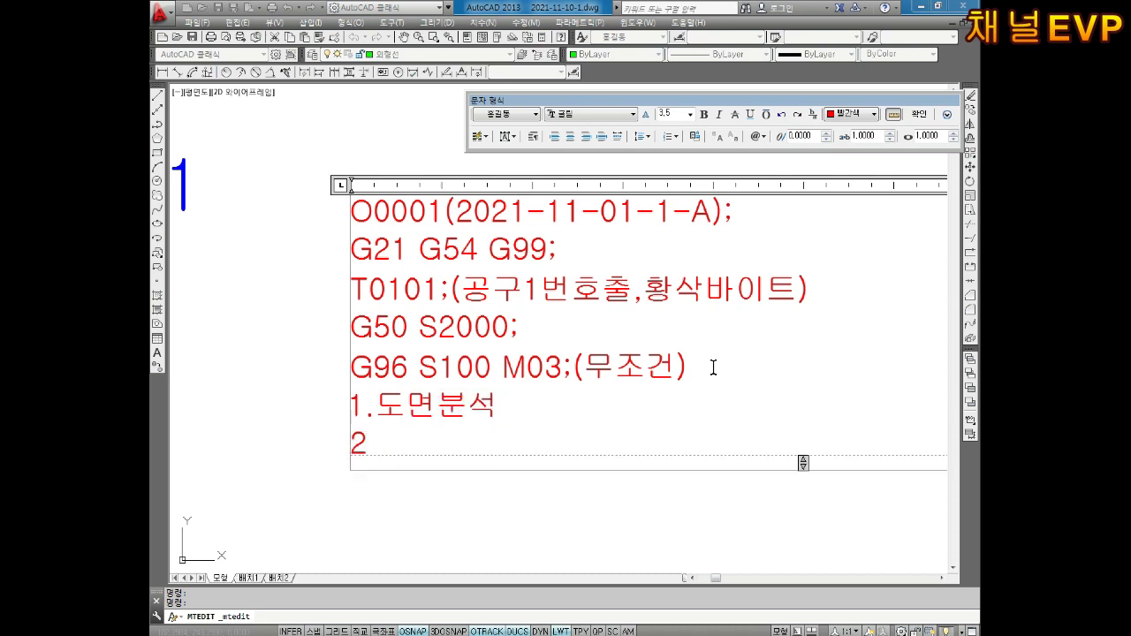
text(.)
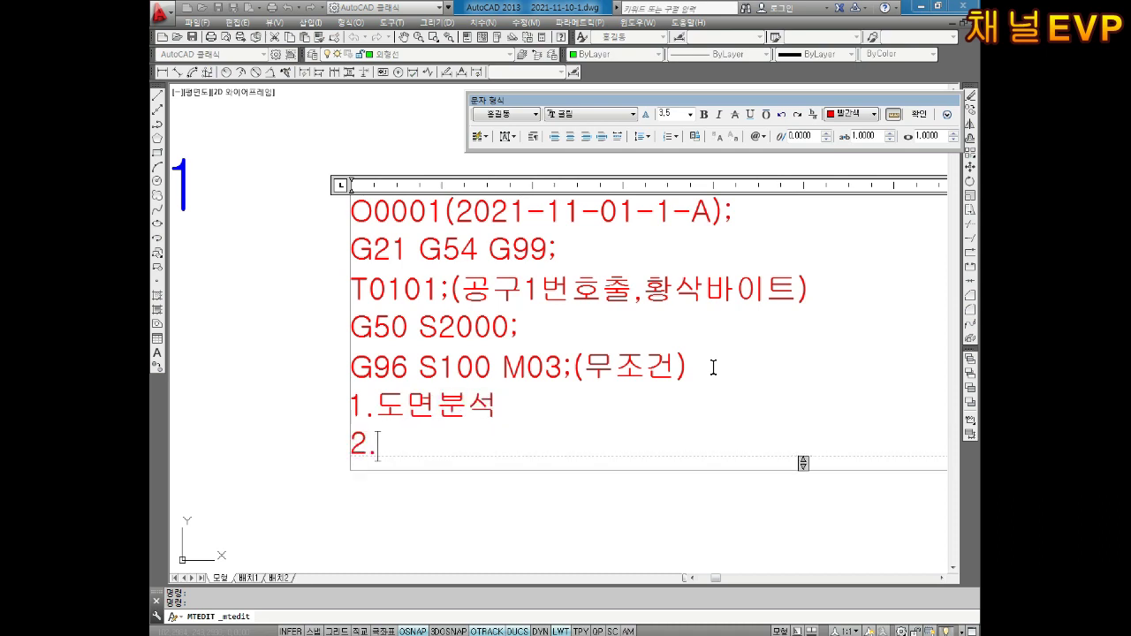
text(원점지정)
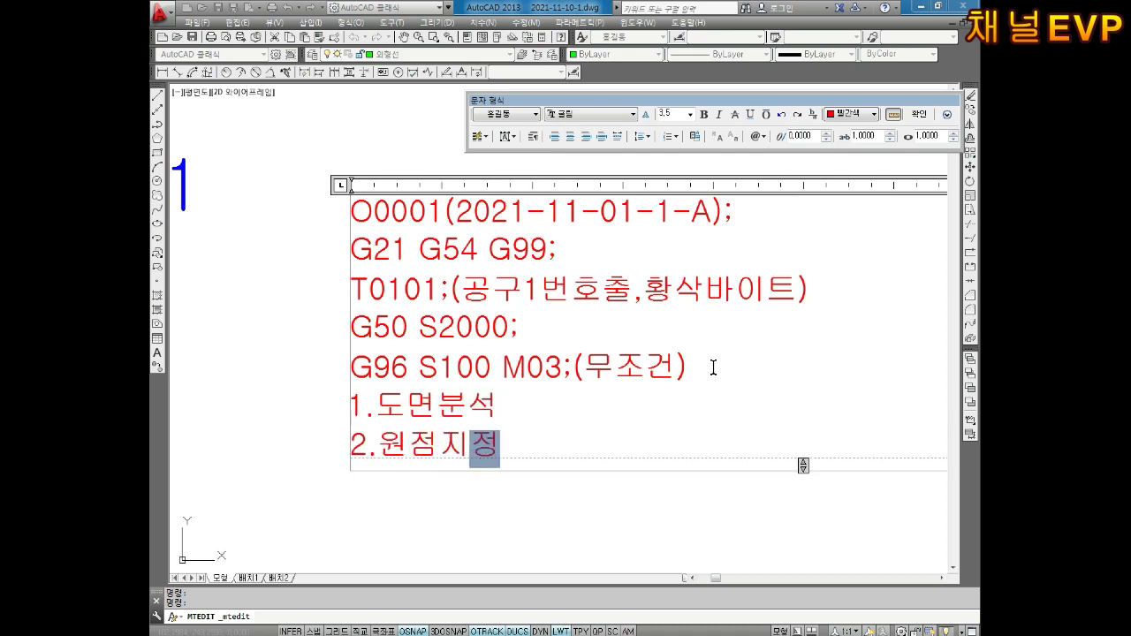
text((찾ㄱ기))
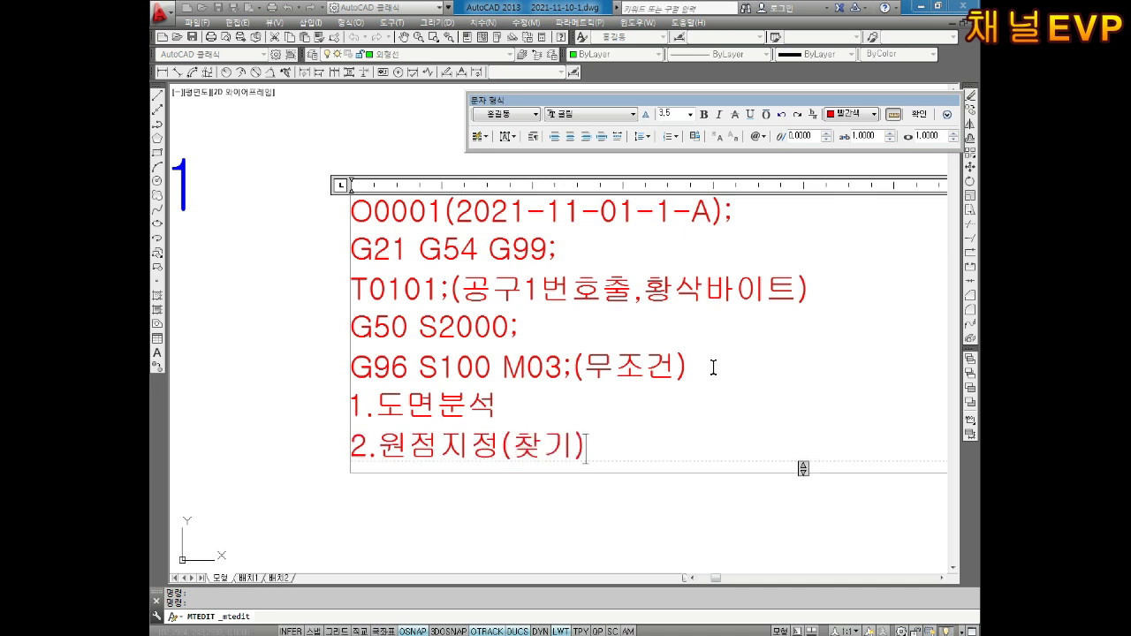
key(Return)
text(3.점의)
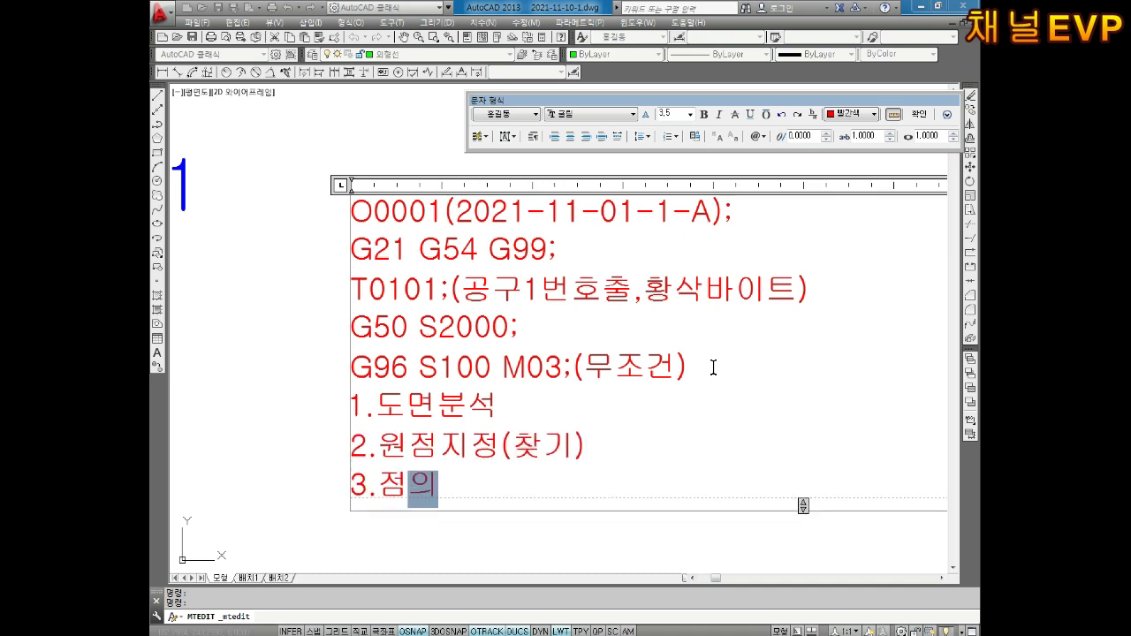
text(갯ㅍ)
key(BackSpace)
text(ㅅㅜ )
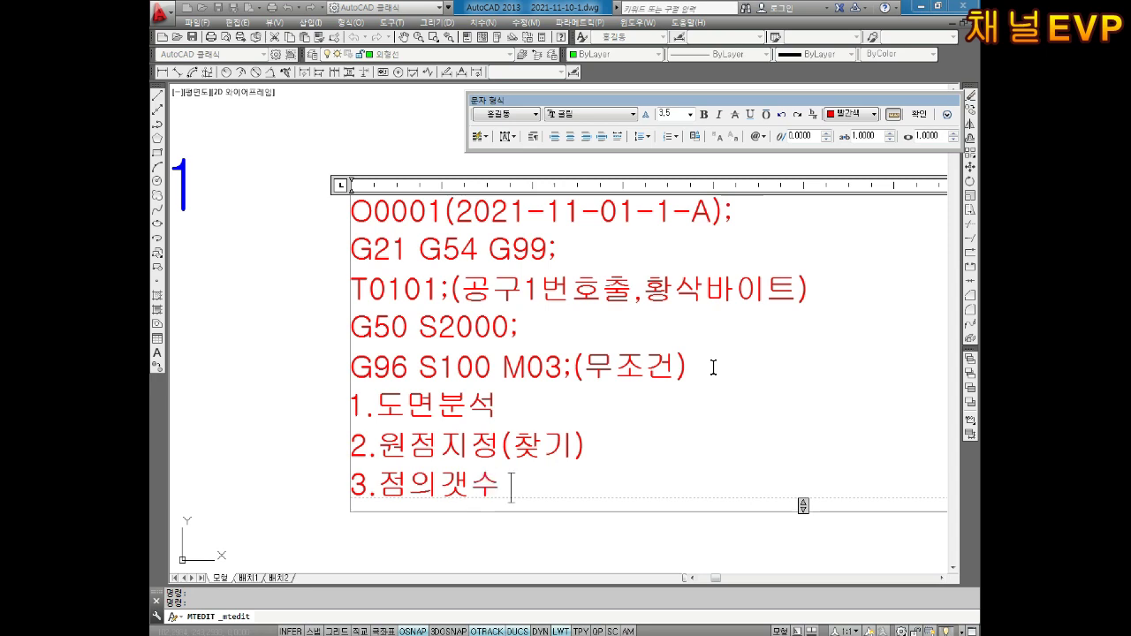
text(파악()
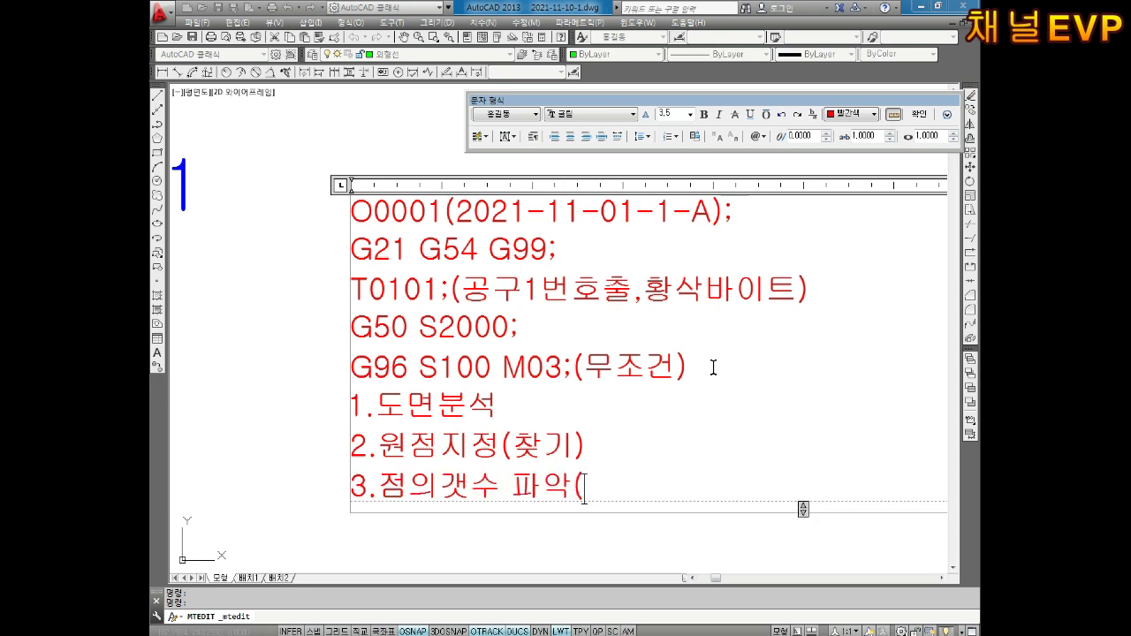
text( QK)
key(BackSpace)
key(BackSpace)
text(바ㄴ만)
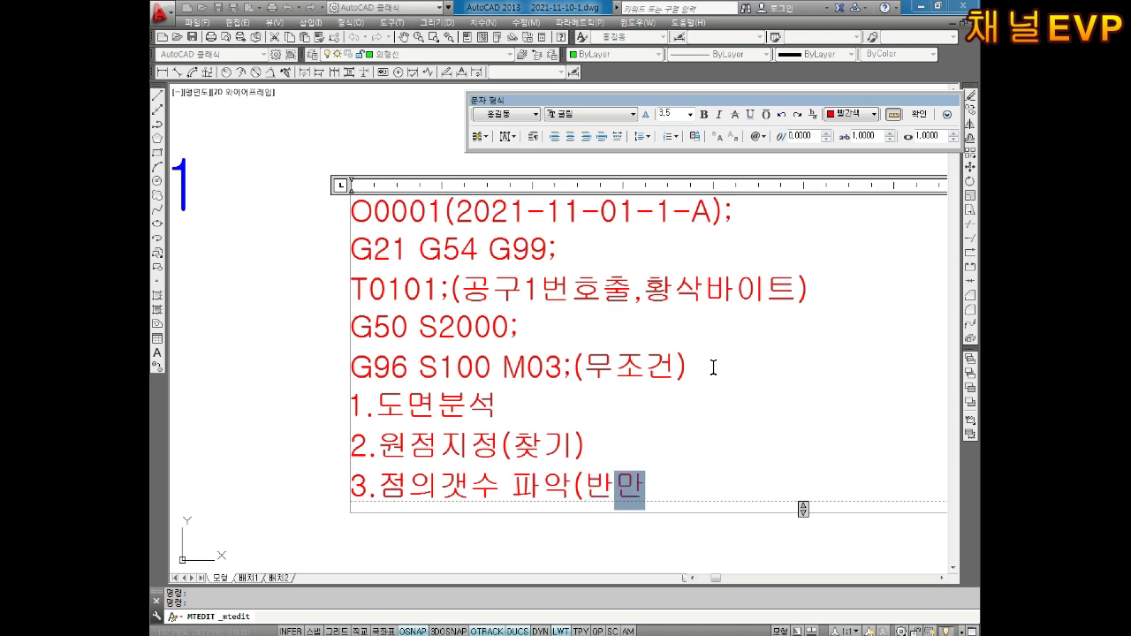
text(,)
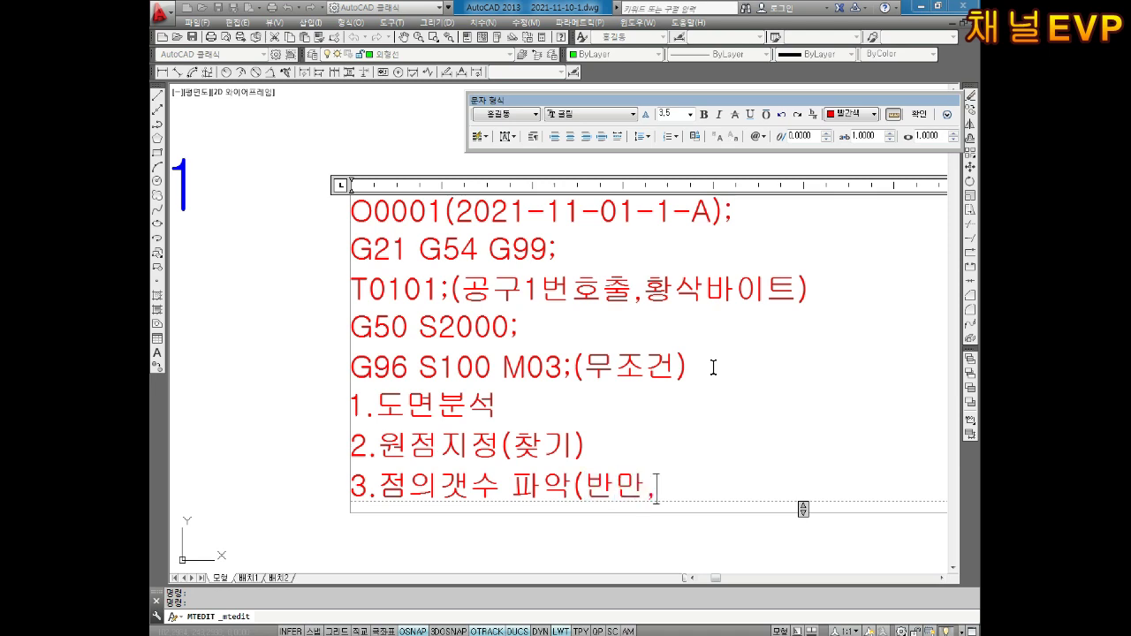
text( ㅈㅛ오 물)
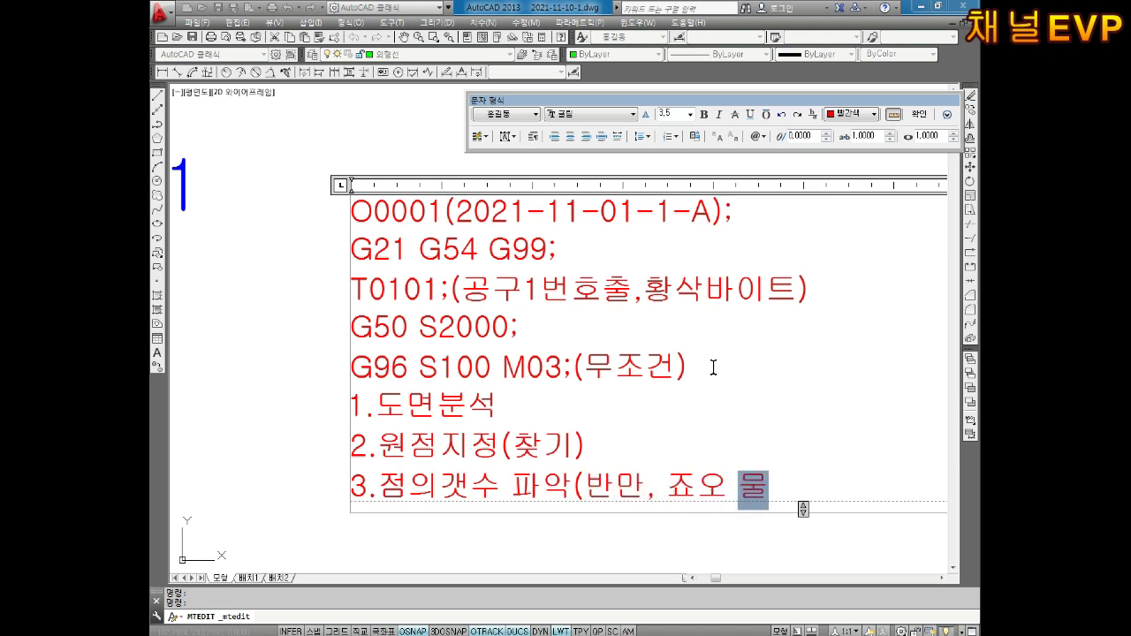
text(려)
key(BackSpace)
key(BackSpace)
key(BackSpace)
text(고)
text(정)
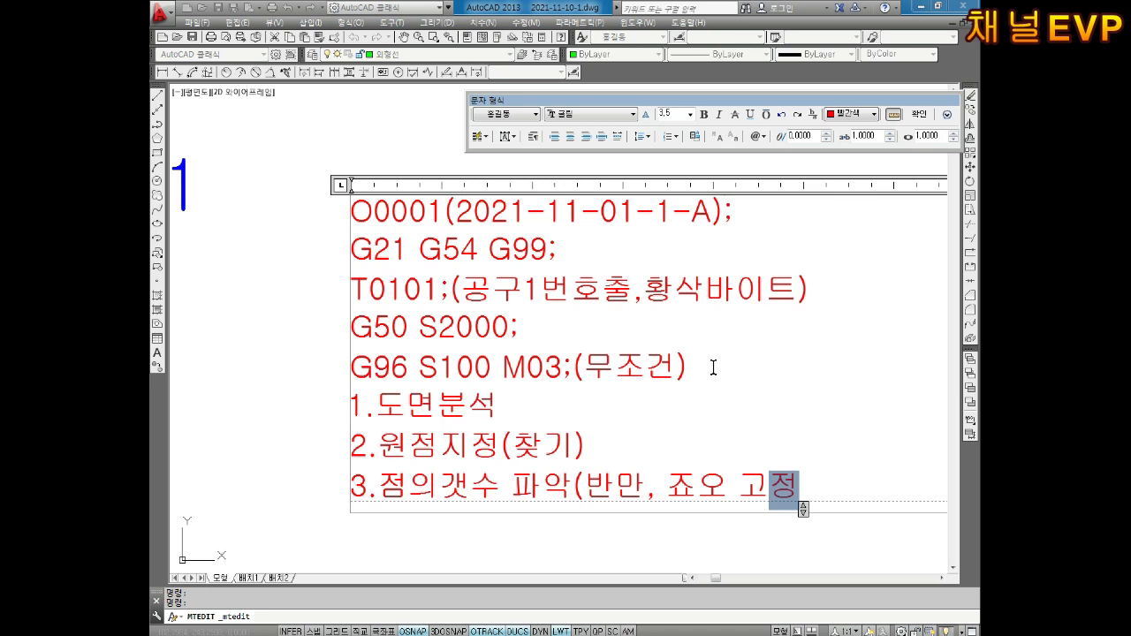
text( 곳 제외)
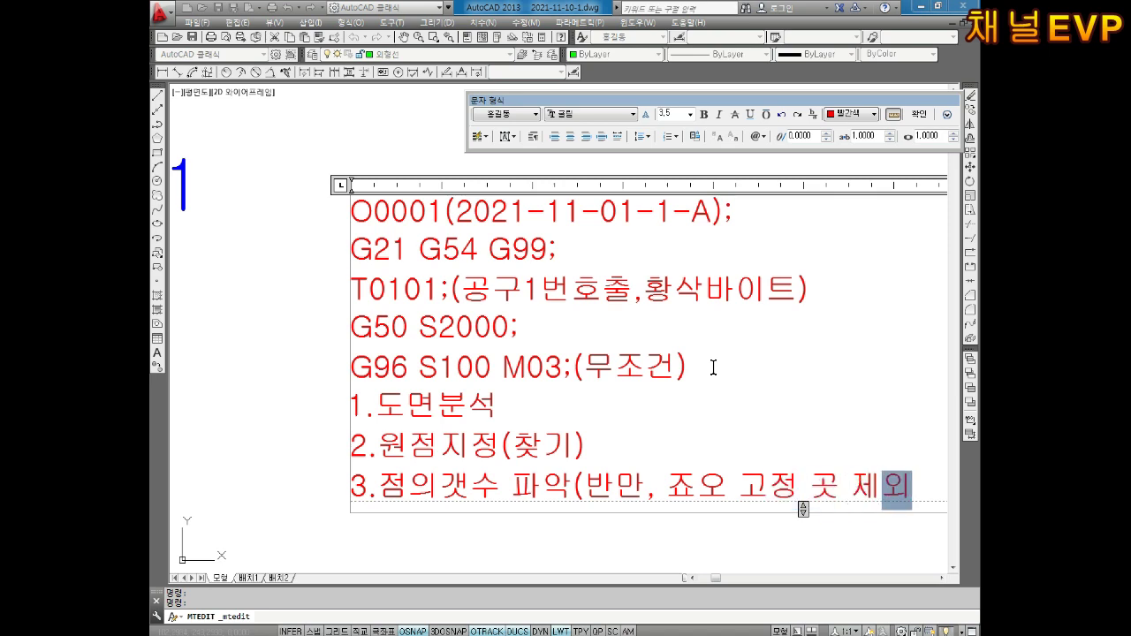
text())
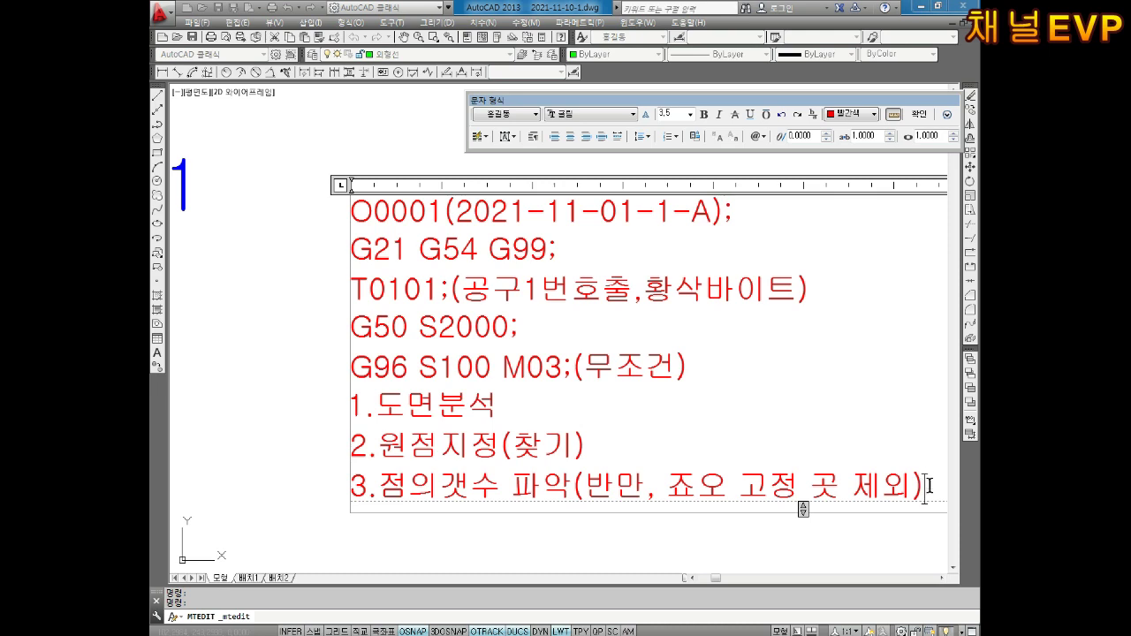
Step: Add the lines 4. 좌표값(절대) and 5. NC프로그램작성, then close the text editor
key(Return)
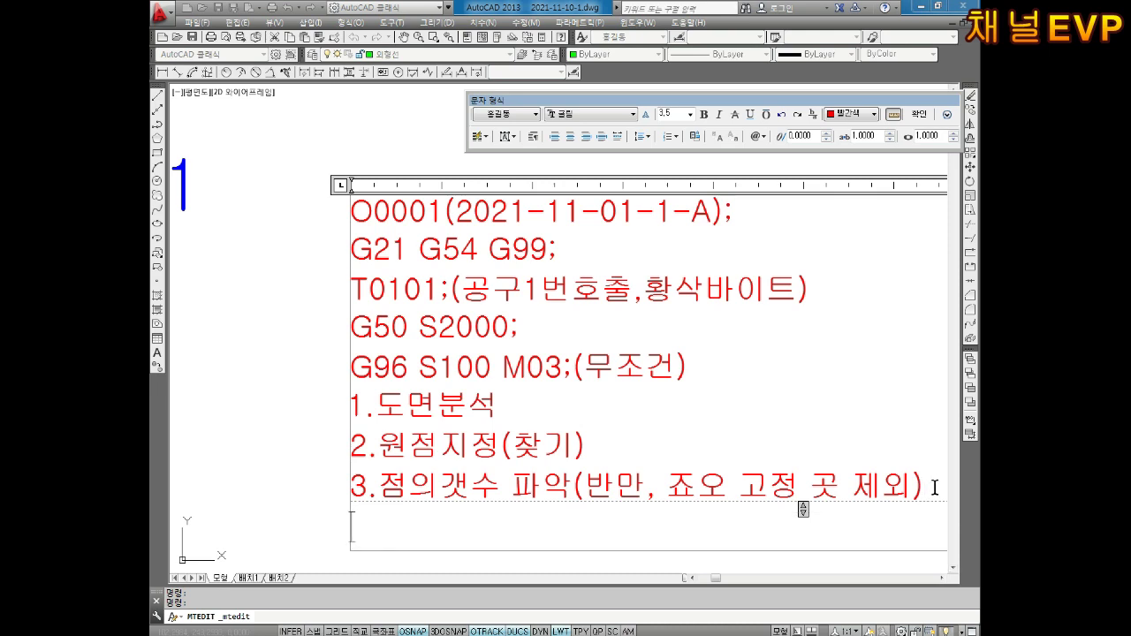
text(4. )
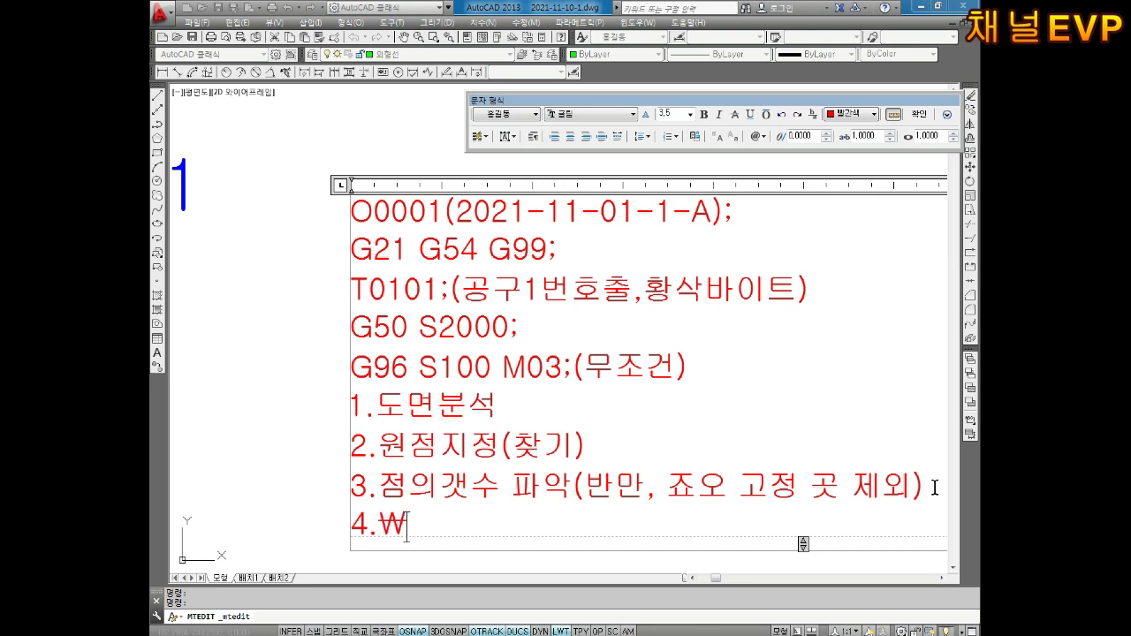
text(좌표값()
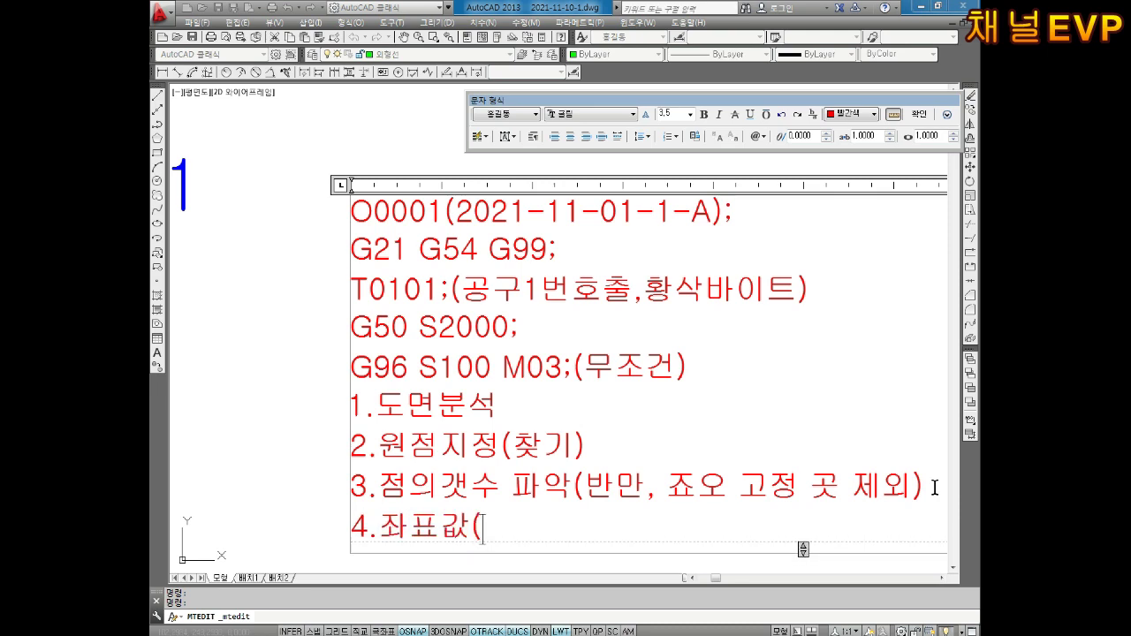
text(절대))
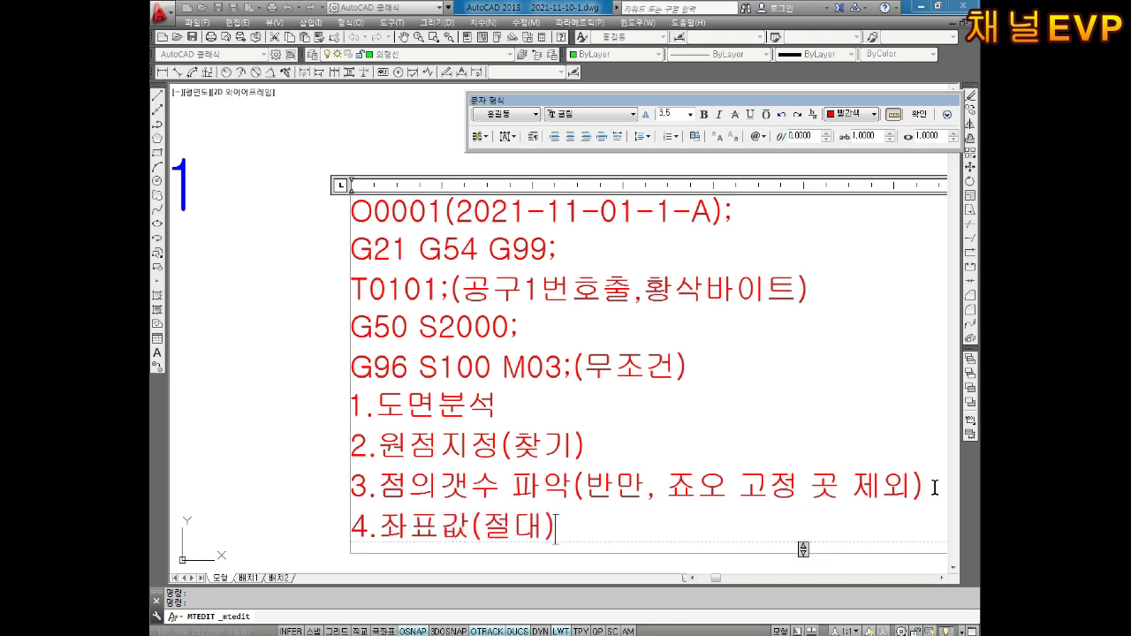
key(Return)
text(5. )
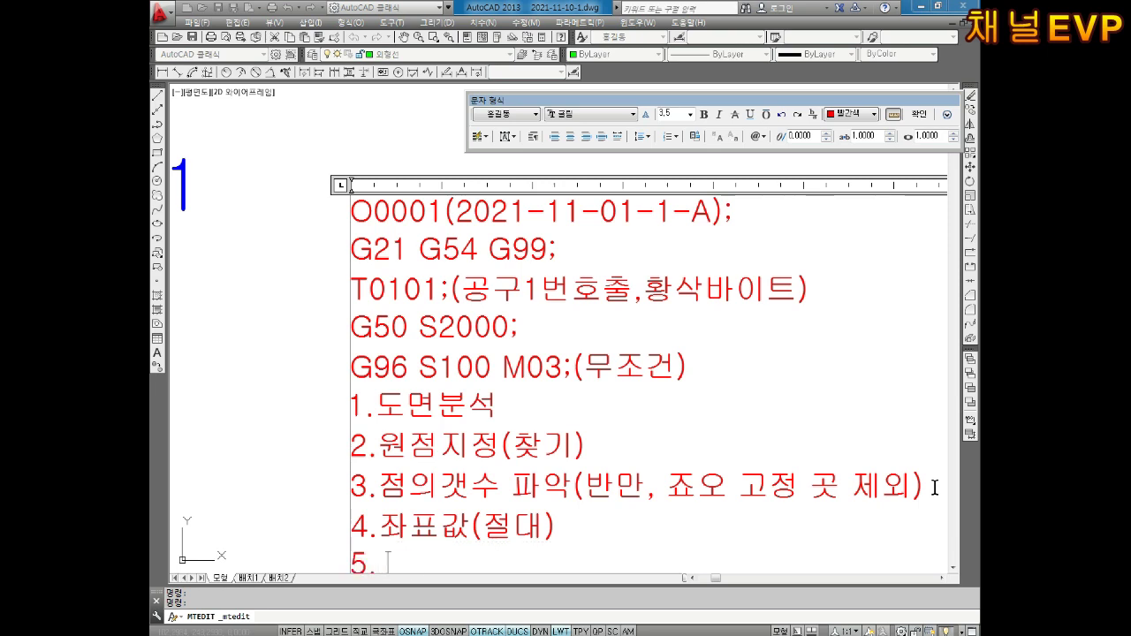
text(NC프로글램작)
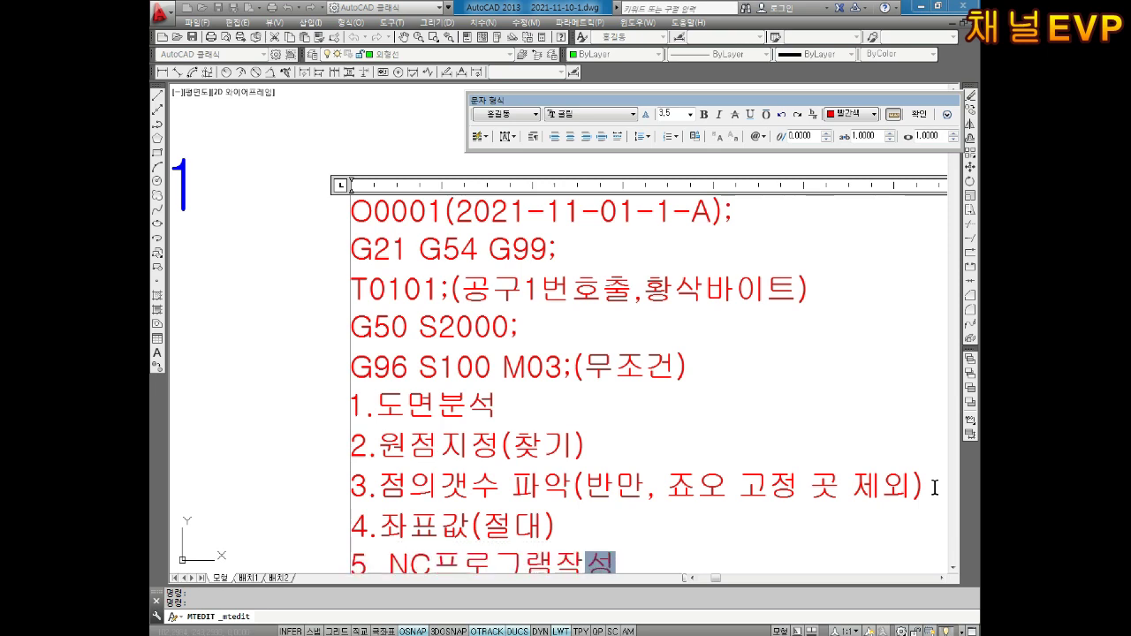
text(성)
key(ctrl+Return)
Step: Reopen the program text and check the numbered step lines, ending on 5. NC프로그램작성
scroll(518, 434, up, 1)
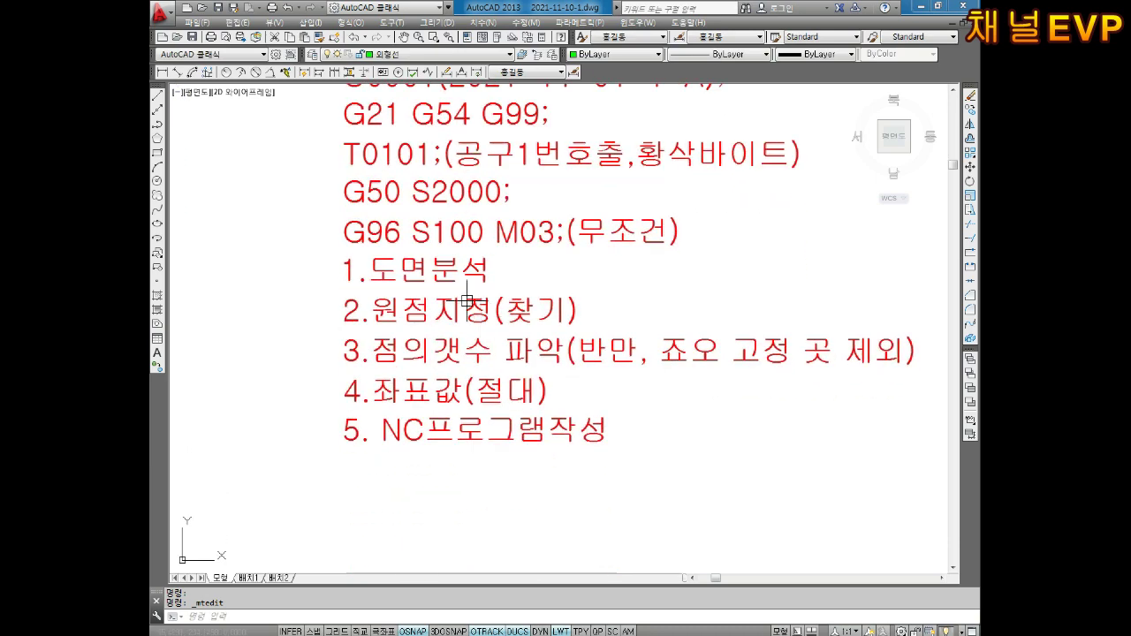
scroll(518, 297, up, 2)
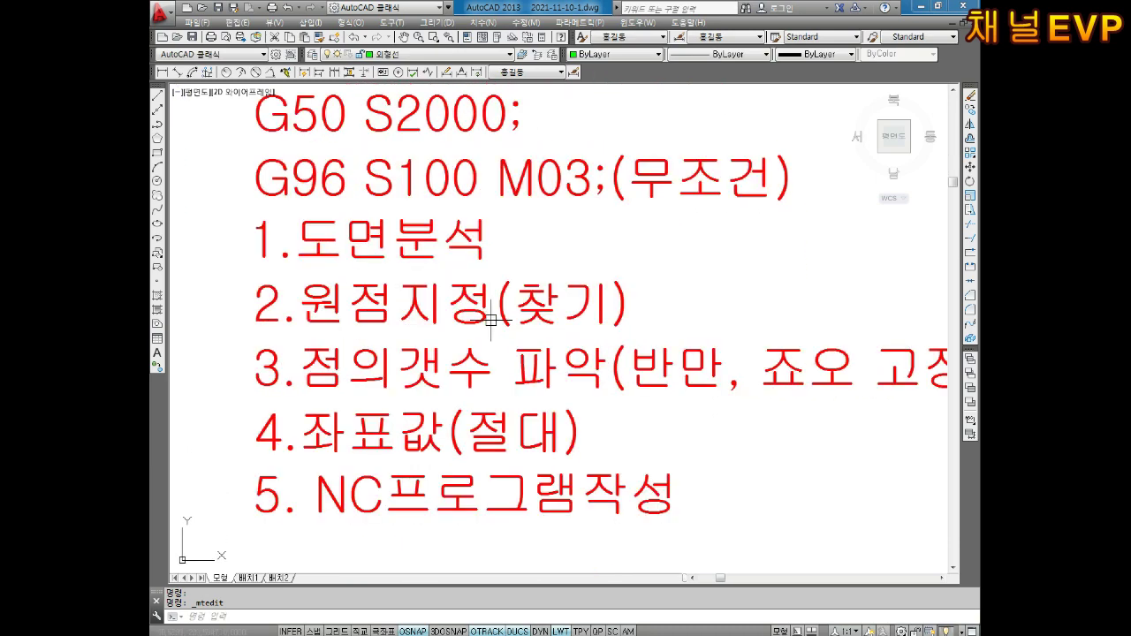
double_click(366, 262)
drag(271, 238, 772, 472)
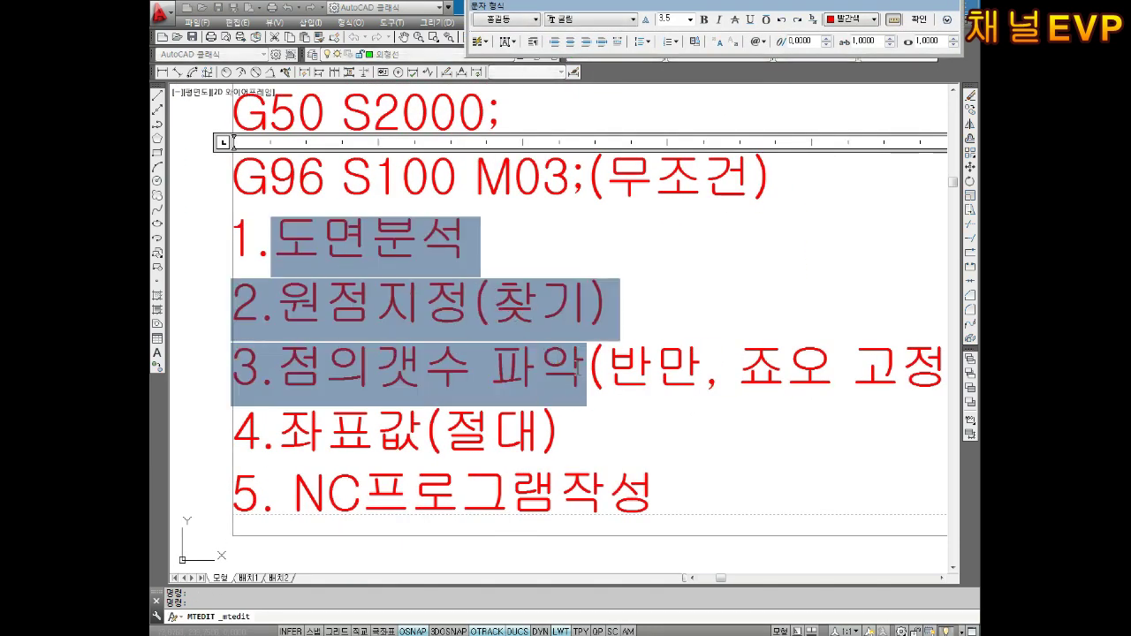
click(650, 432)
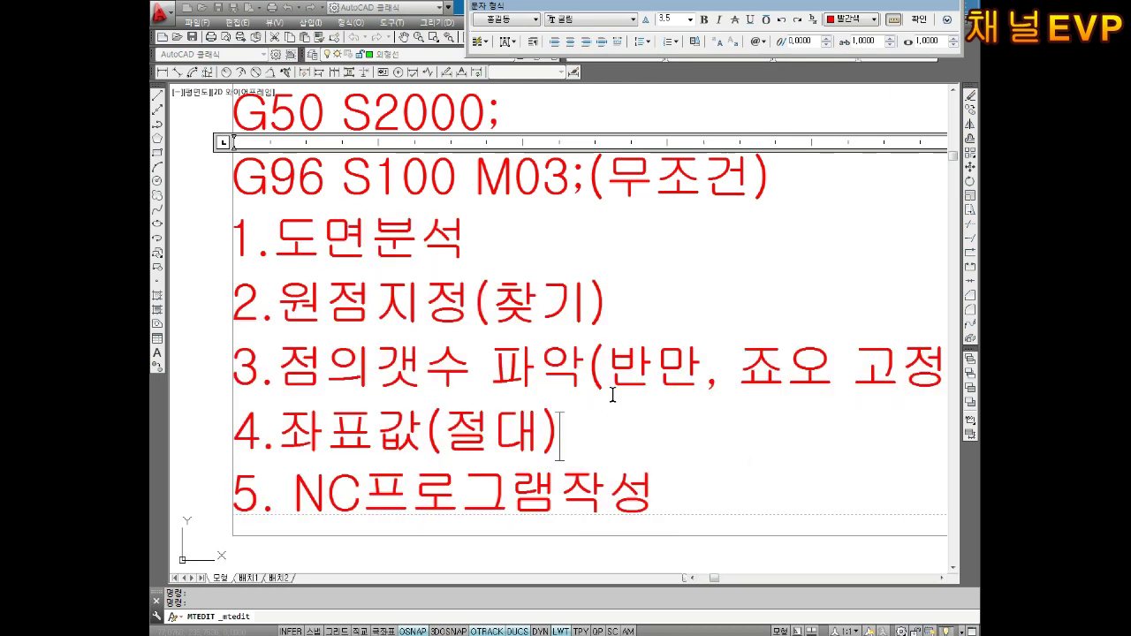
scroll(650, 432, down, 1)
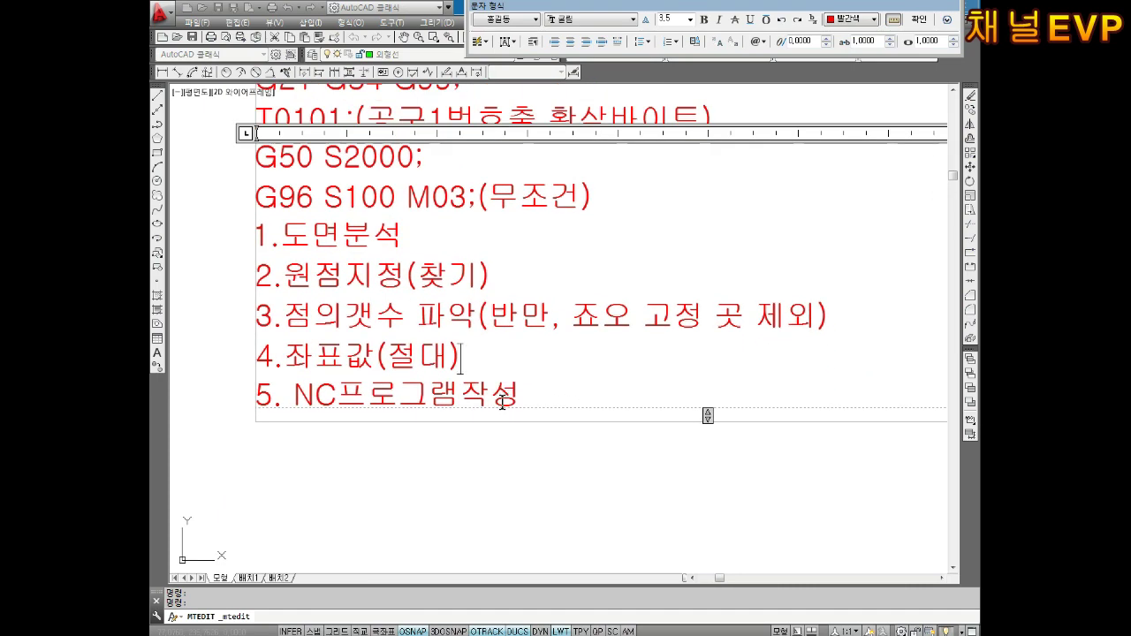
triple_click(513, 408)
click(613, 457)
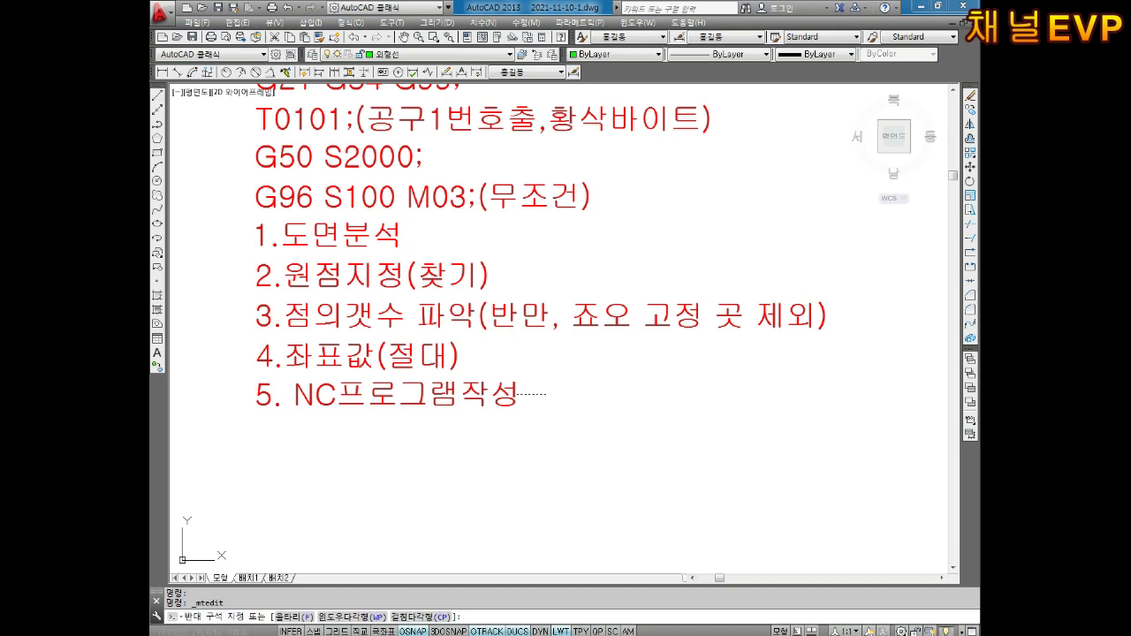
double_click(553, 460)
Step: Type 도면분석 -> NC프로그램작성 two lines below step 5 and commit the text
click(520, 393)
key(Return)
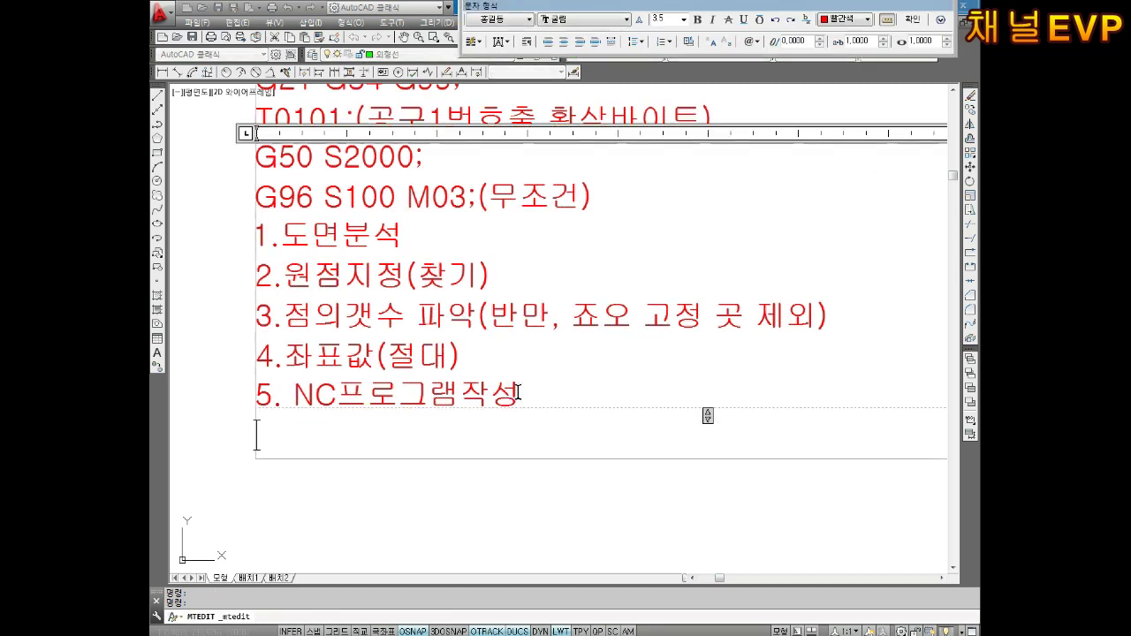
key(Return)
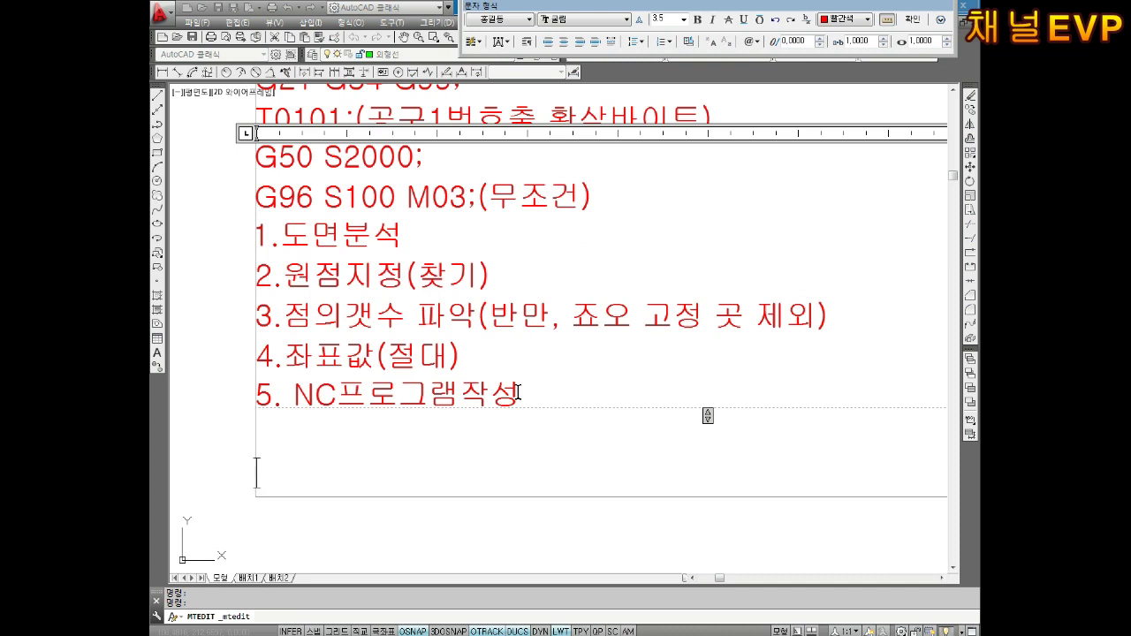
text(ㄷ)
text(면분석)
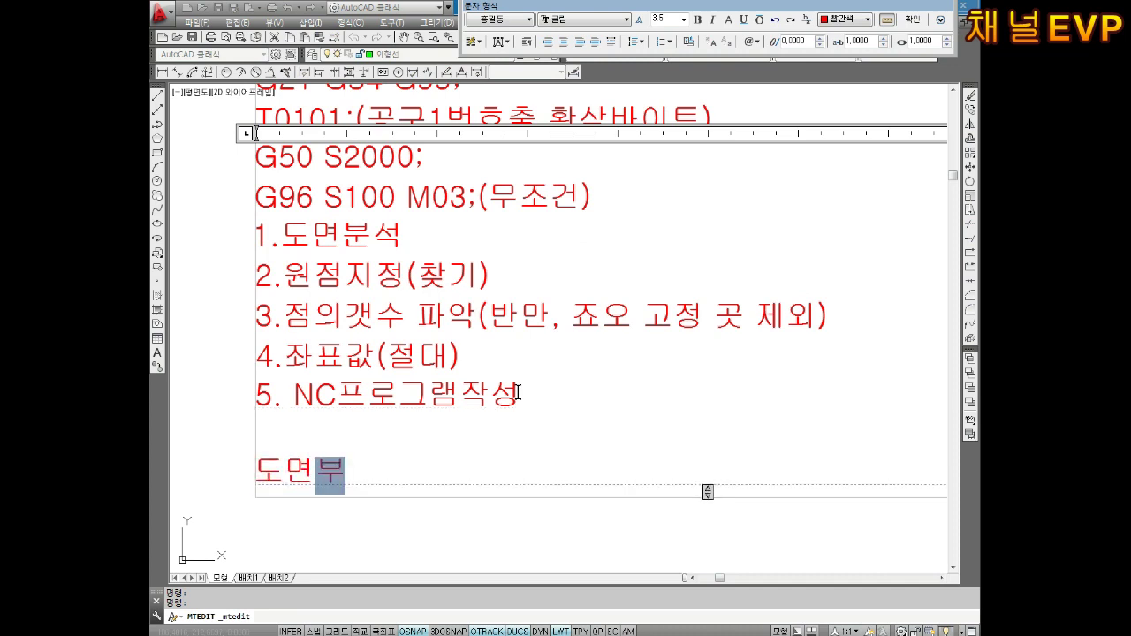
text( -)
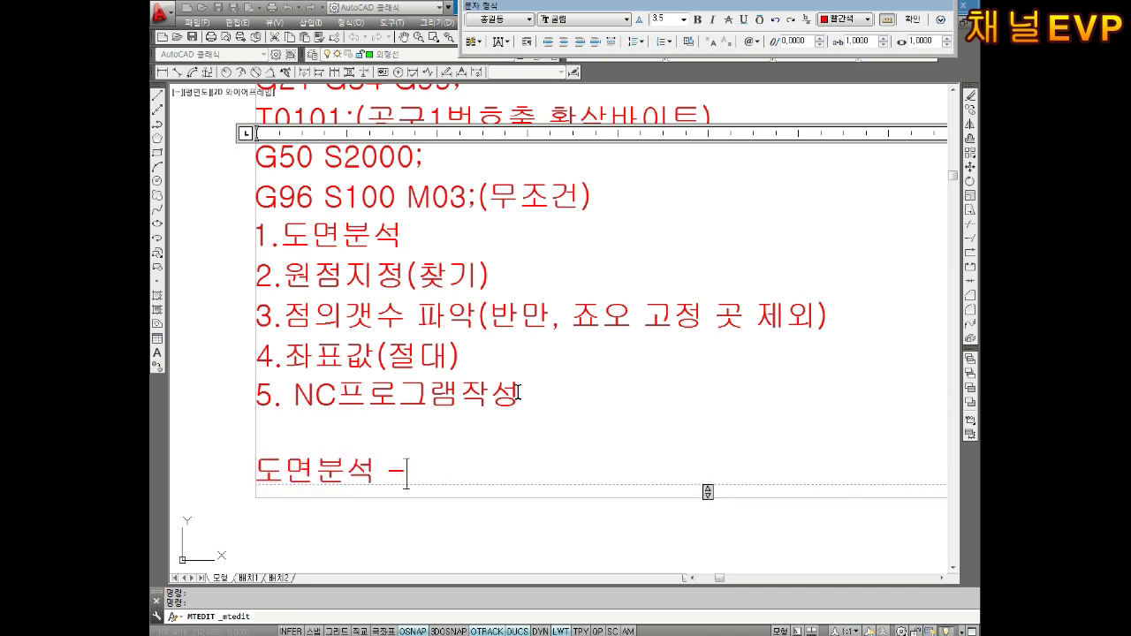
text(> NC)
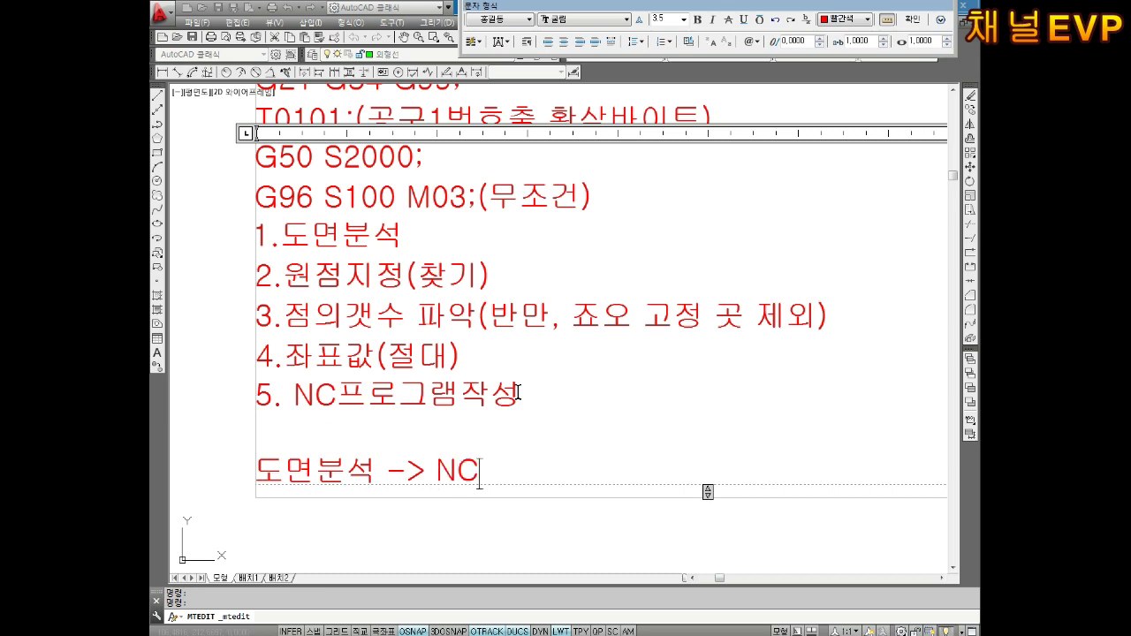
text(프러ㅗ그)
key(BackSpace)
key(BackSpace)
key(BackSpace)
text(로)
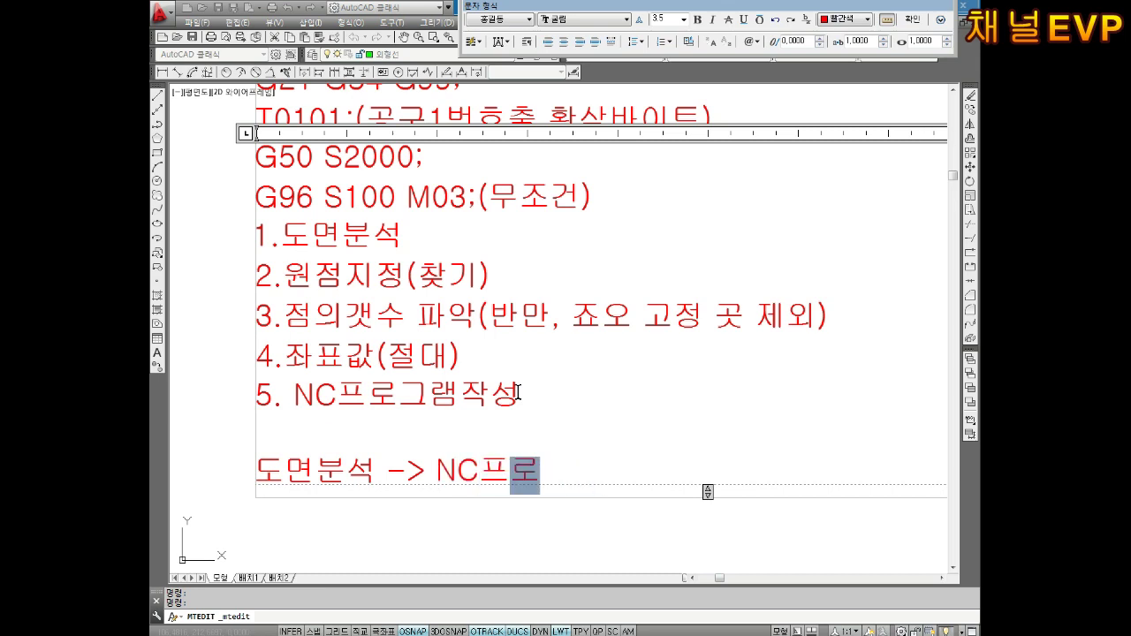
text(그래램작성)
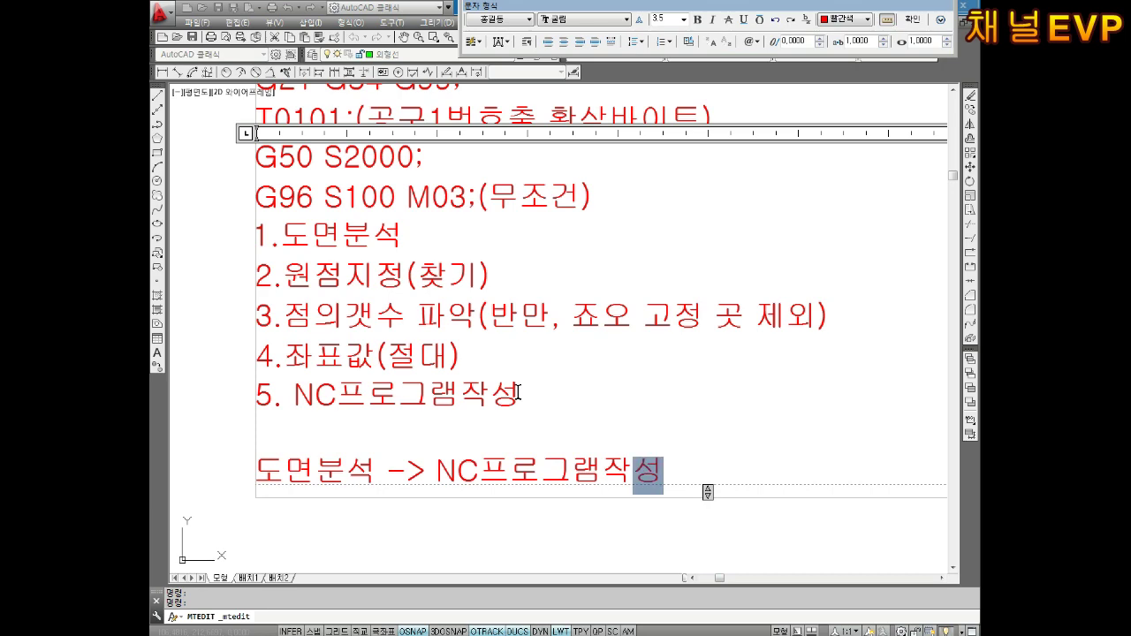
click(479, 546)
click(609, 477)
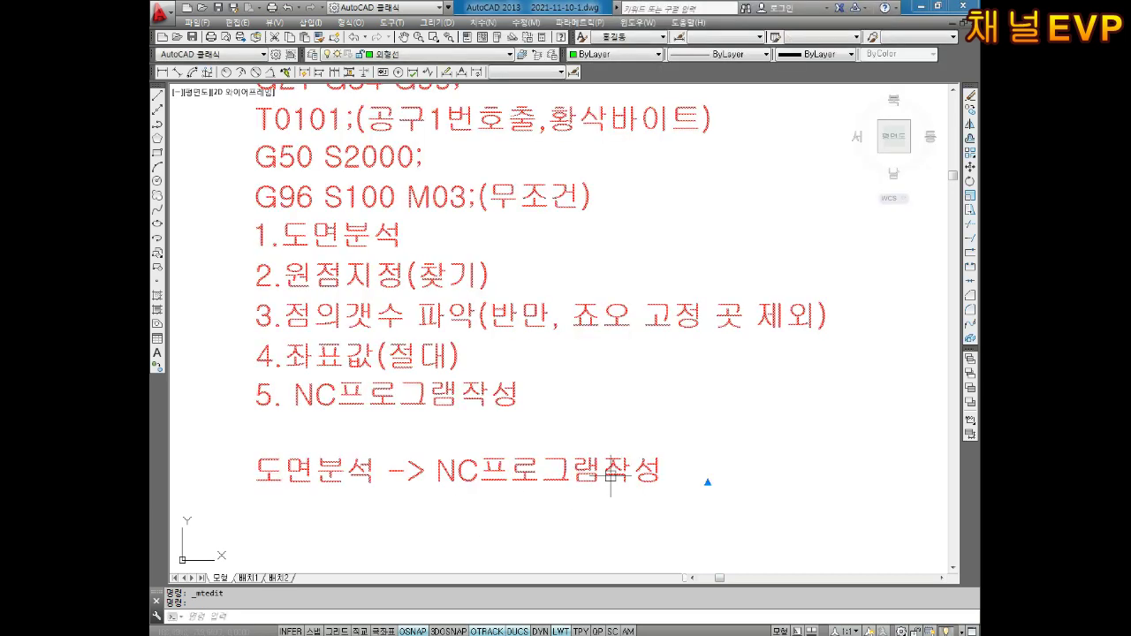
Step: Deselect the note, reopen it in the MText editor, and place the cursor after the G96 line
click(532, 527)
key(Escape)
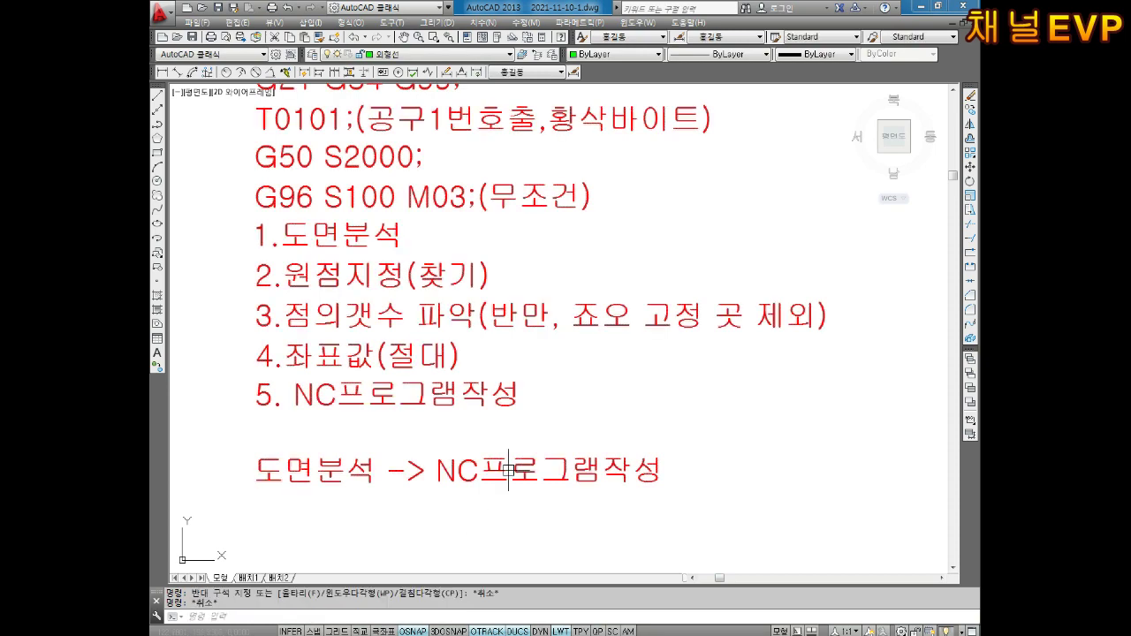
double_click(374, 390)
triple_click(477, 389)
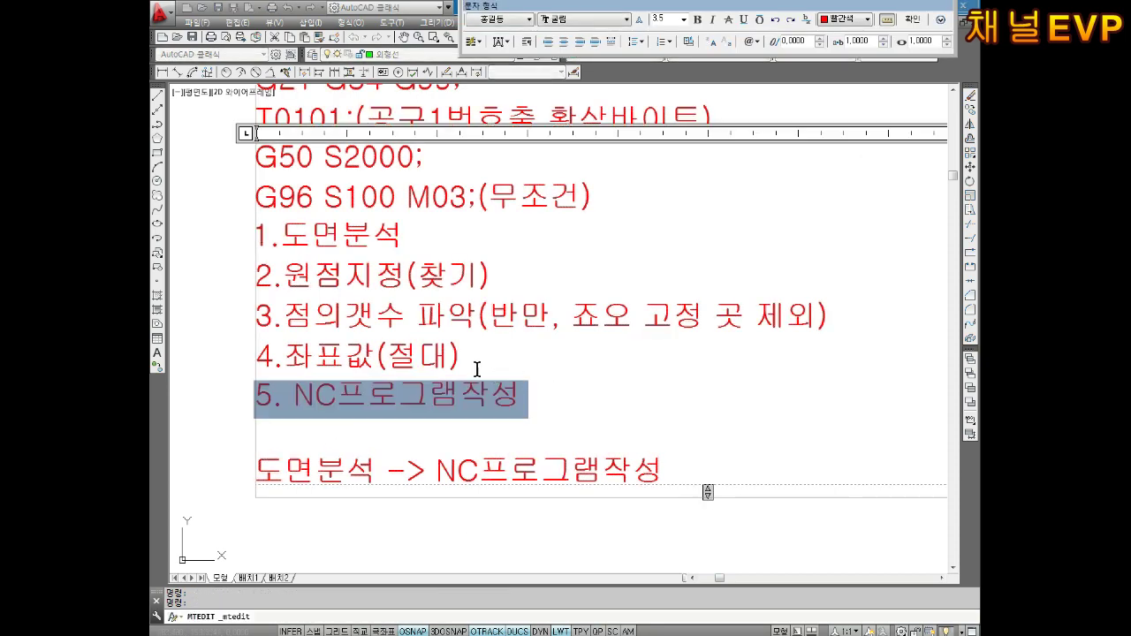
drag(477, 369, 270, 247)
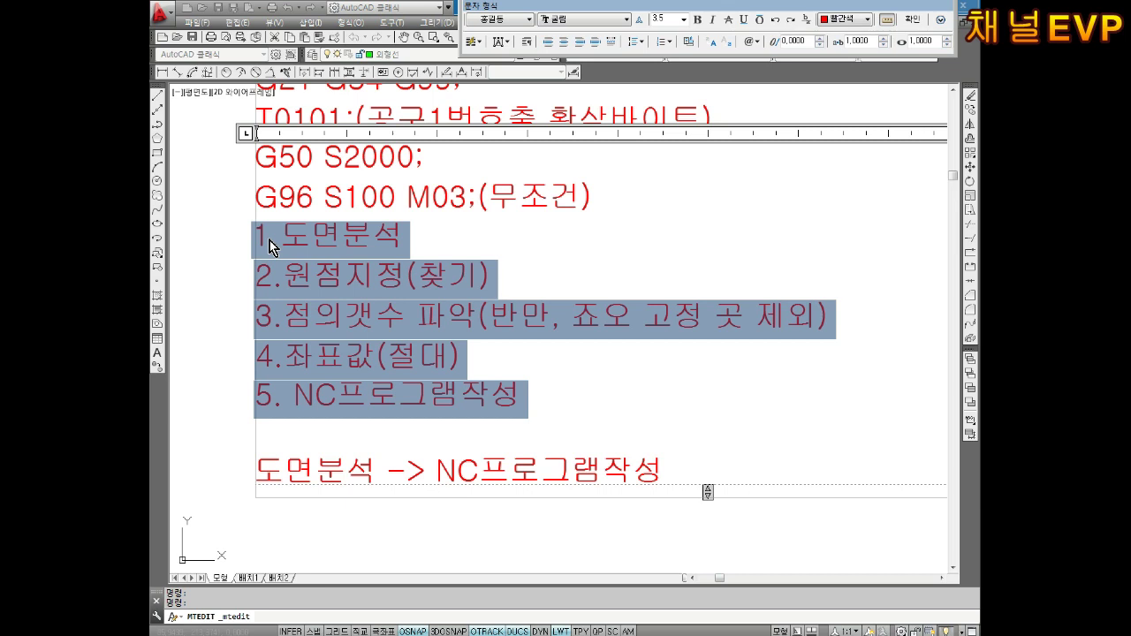
click(537, 361)
scroll(537, 361, down, 1)
scroll(537, 361, down, 1)
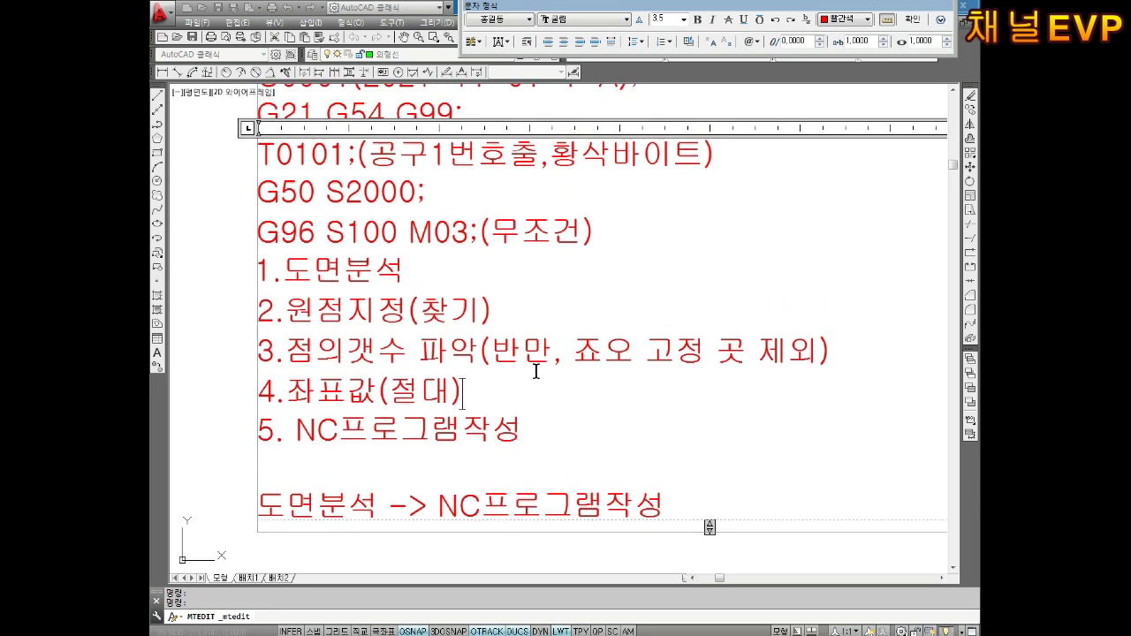
scroll(537, 335, down, 2)
scroll(538, 327, up, 3)
click(606, 281)
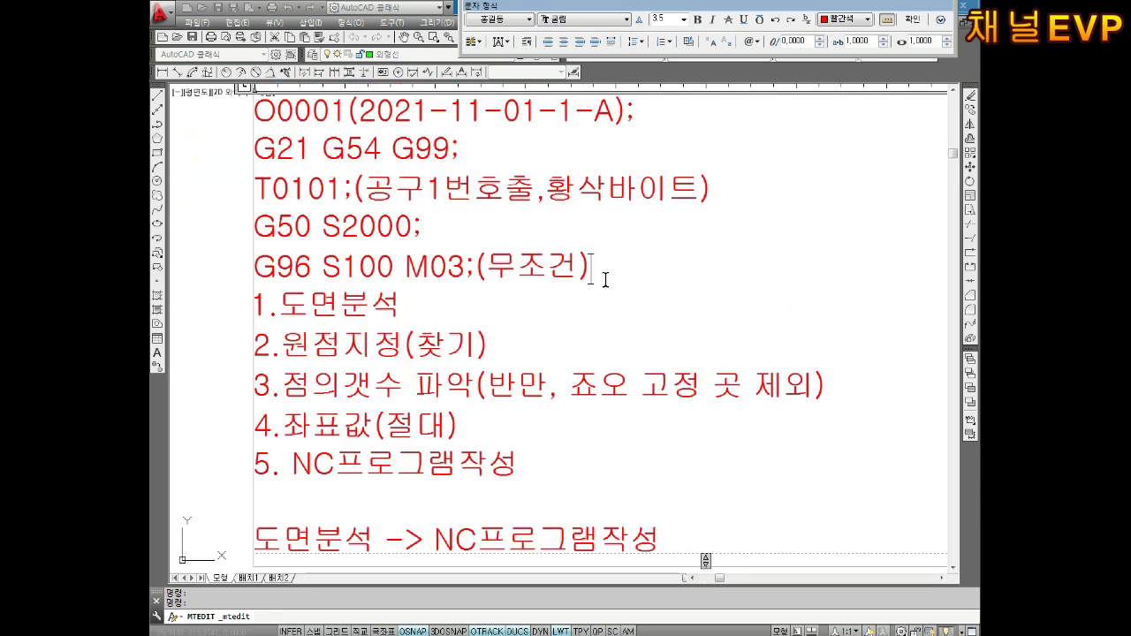
Step: Replace the notes below G96 with G00 X0. Z0.; and G01 X20. F0.3
key(Return)
key(Return)
key(Up)
text(ㅎ)
key(ctrl+shift+End)
key(Delete)
key(Hangul)
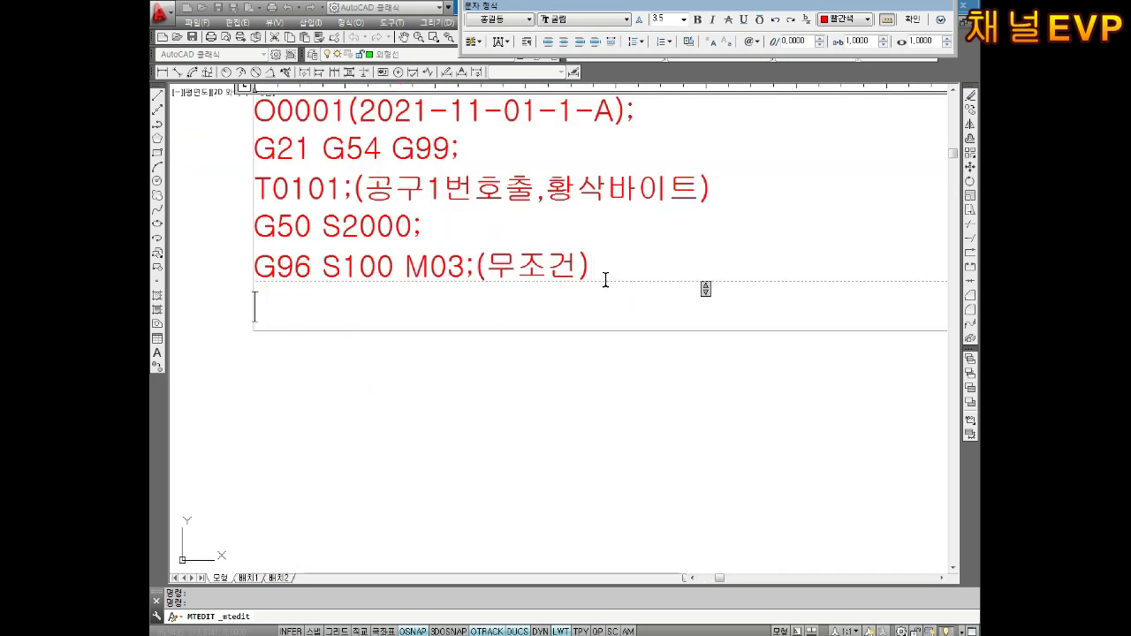
text(G00 X)
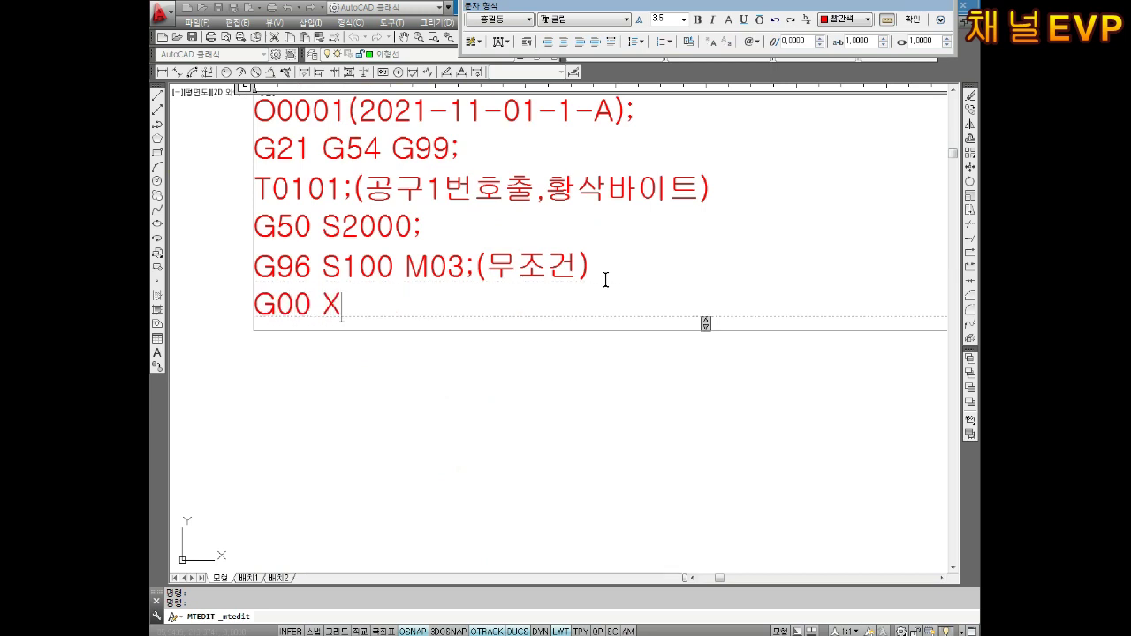
text(0. Z0.)
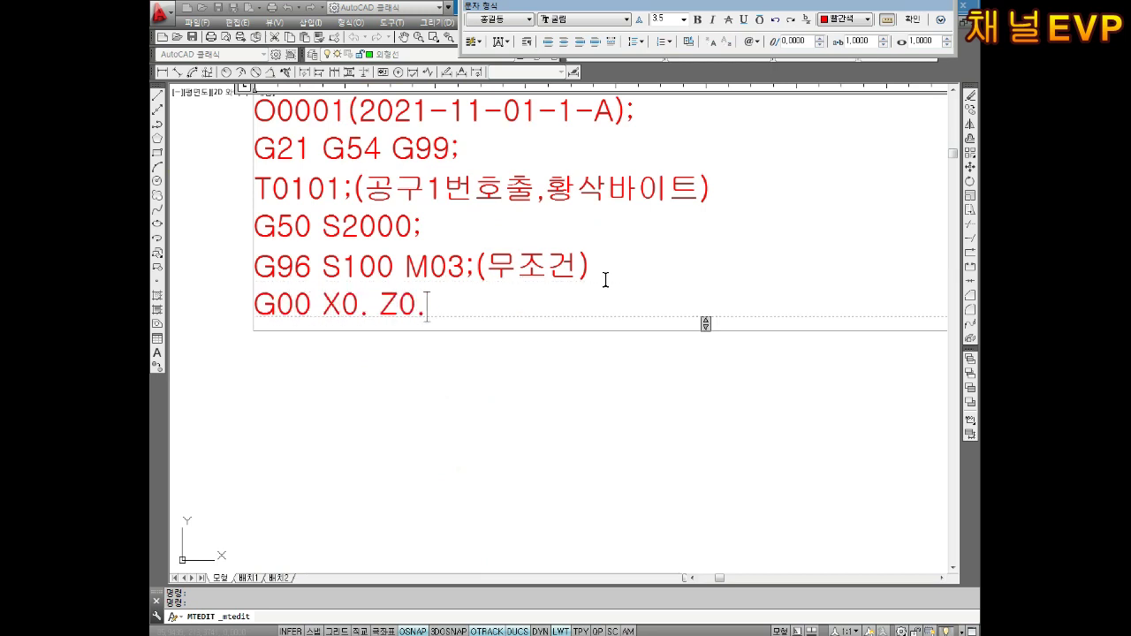
text(;)
key(Return)
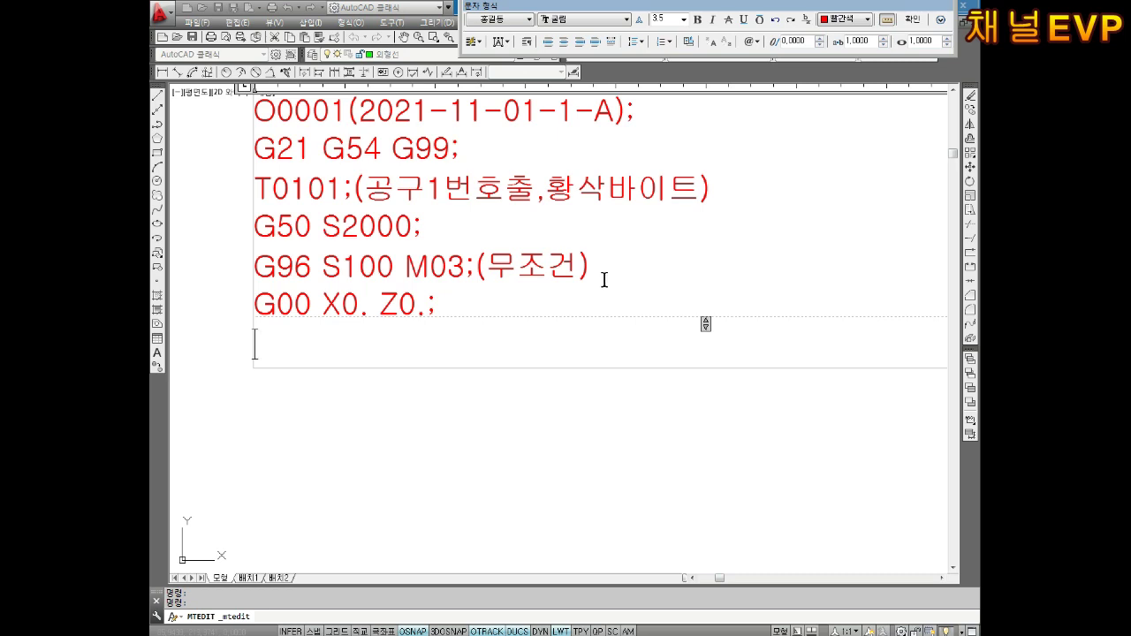
text(G01 X)
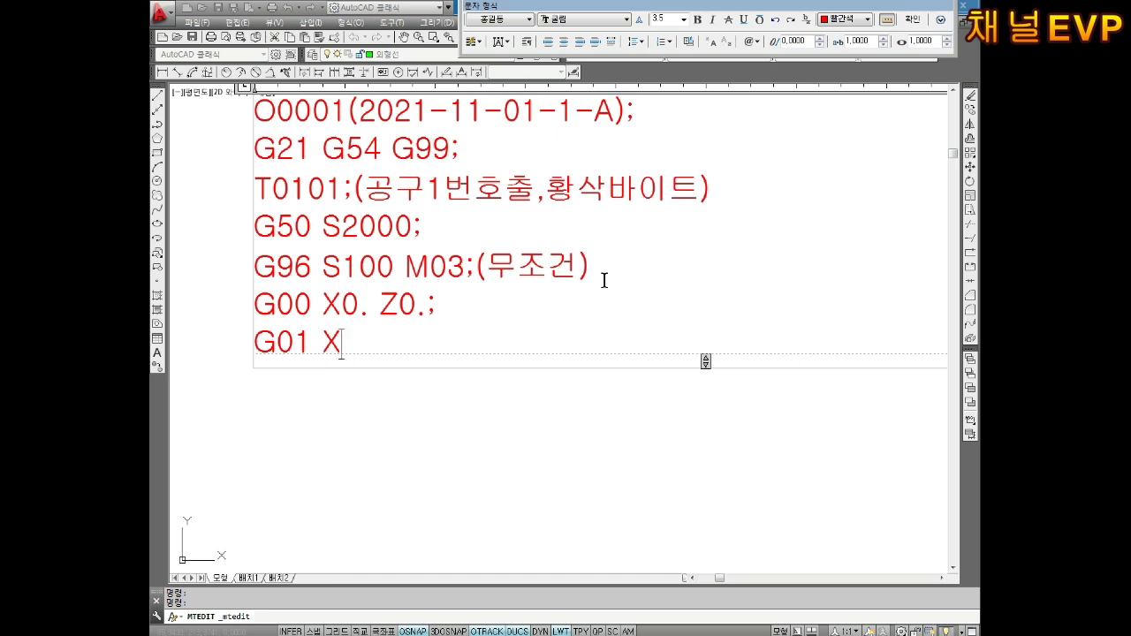
text(20.)
text( F0.)
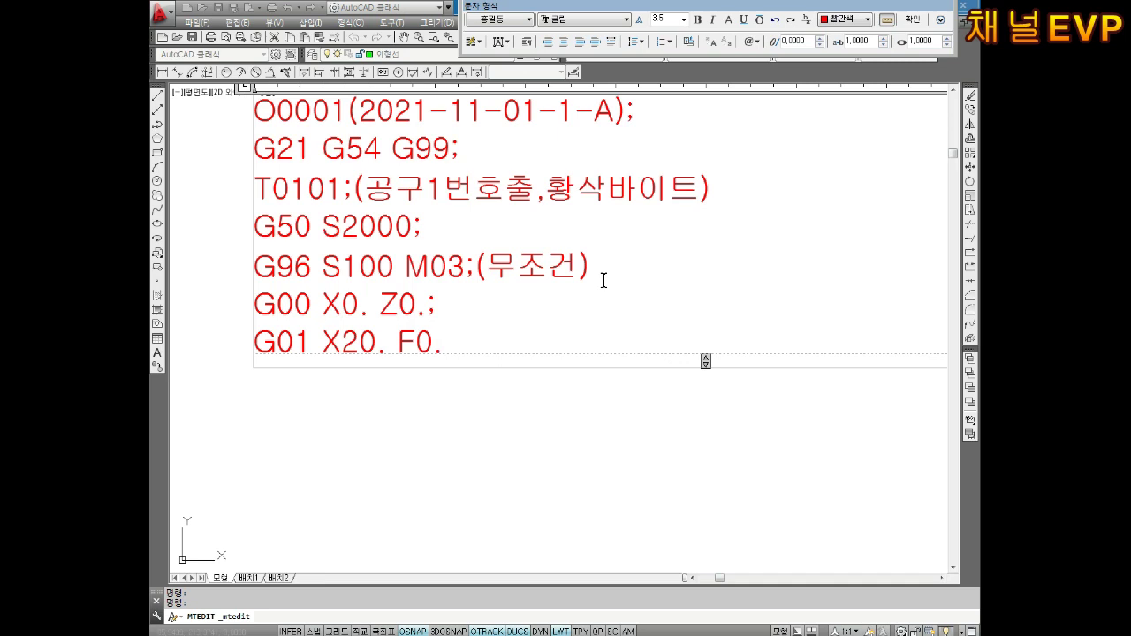
text(3)
Step: Change the spindle speed S100 to S150, end the F0.3 line with ';', and begin an X40. move
key(Left)
key(Left)
key(Left)
key(BackSpace)
text(5)
drag(322, 268, 434, 269)
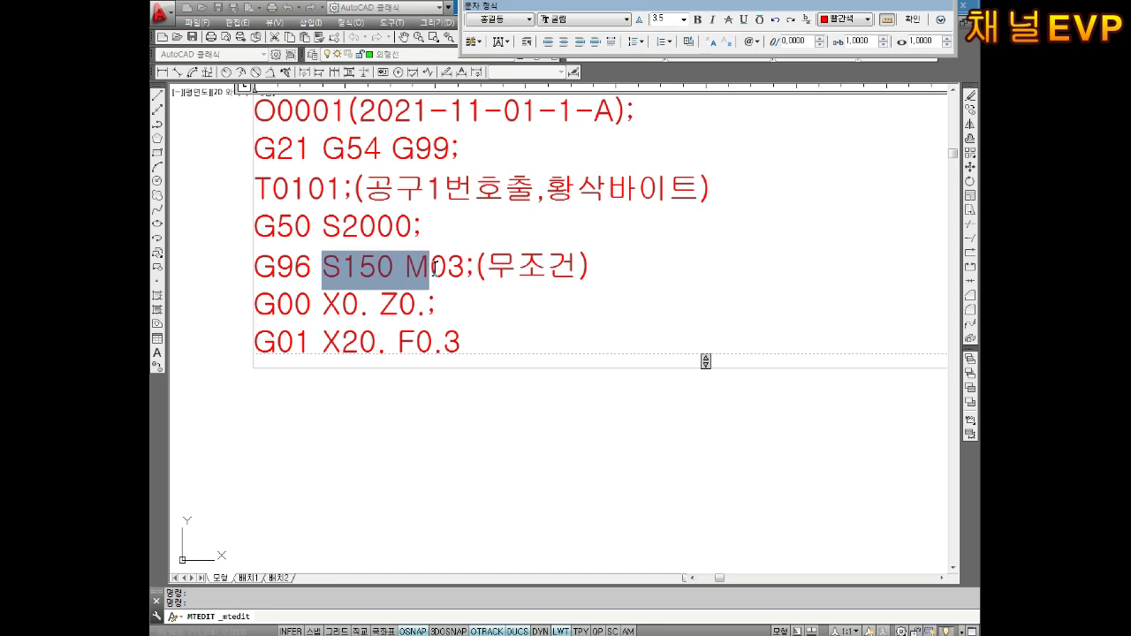
click(417, 299)
drag(255, 267, 397, 267)
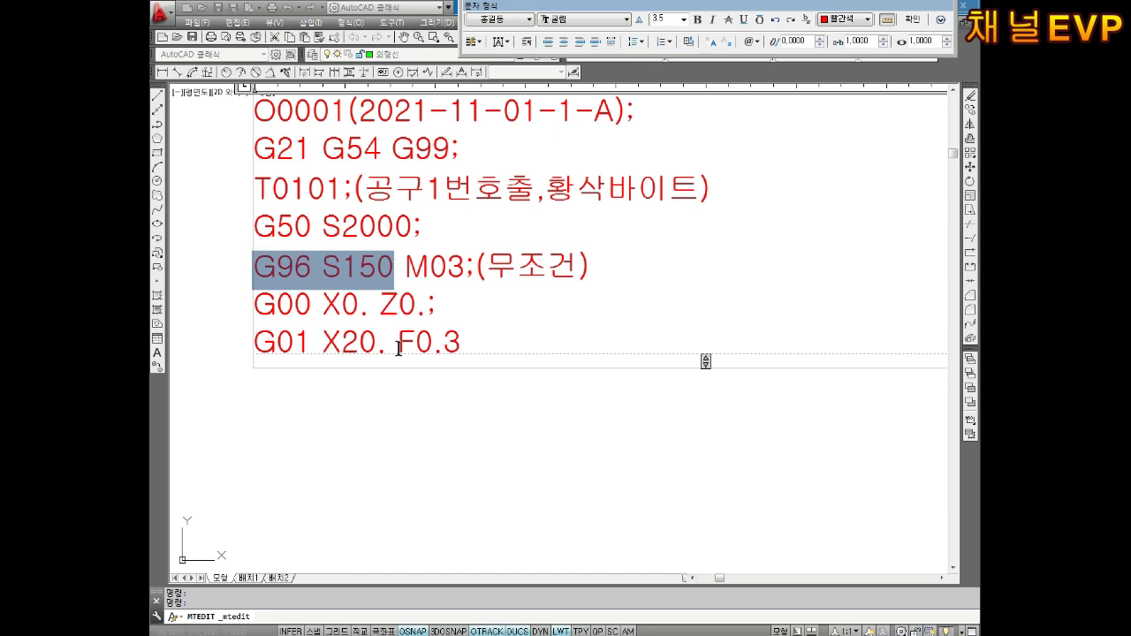
click(391, 311)
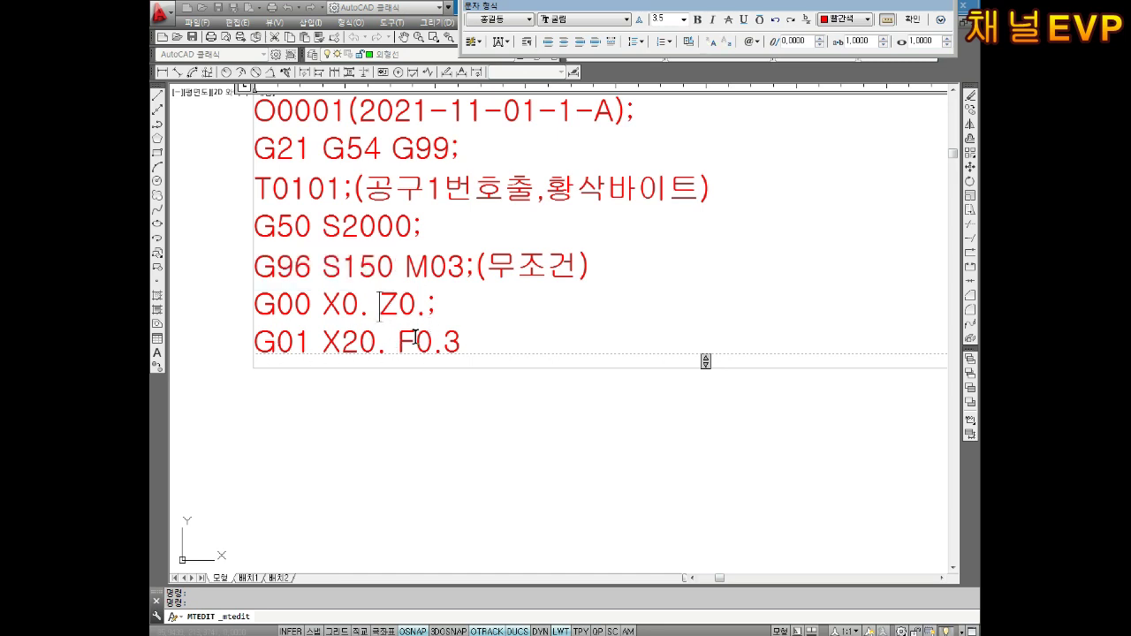
drag(394, 343, 460, 343)
click(475, 339)
text(;)
key(Return)
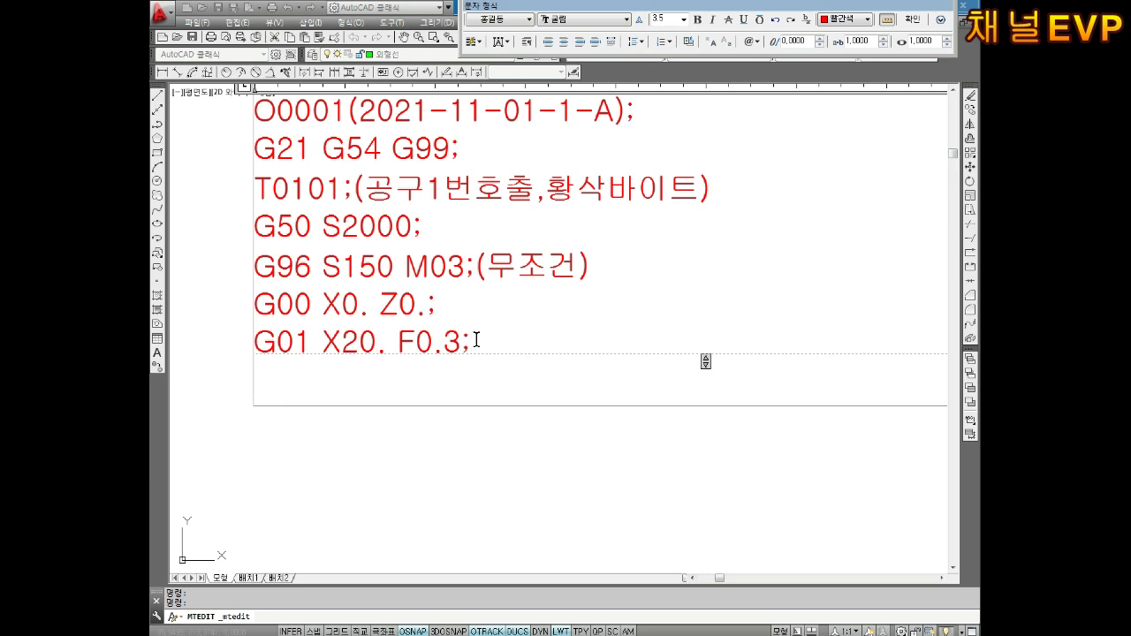
text(X)
text(40.Z)
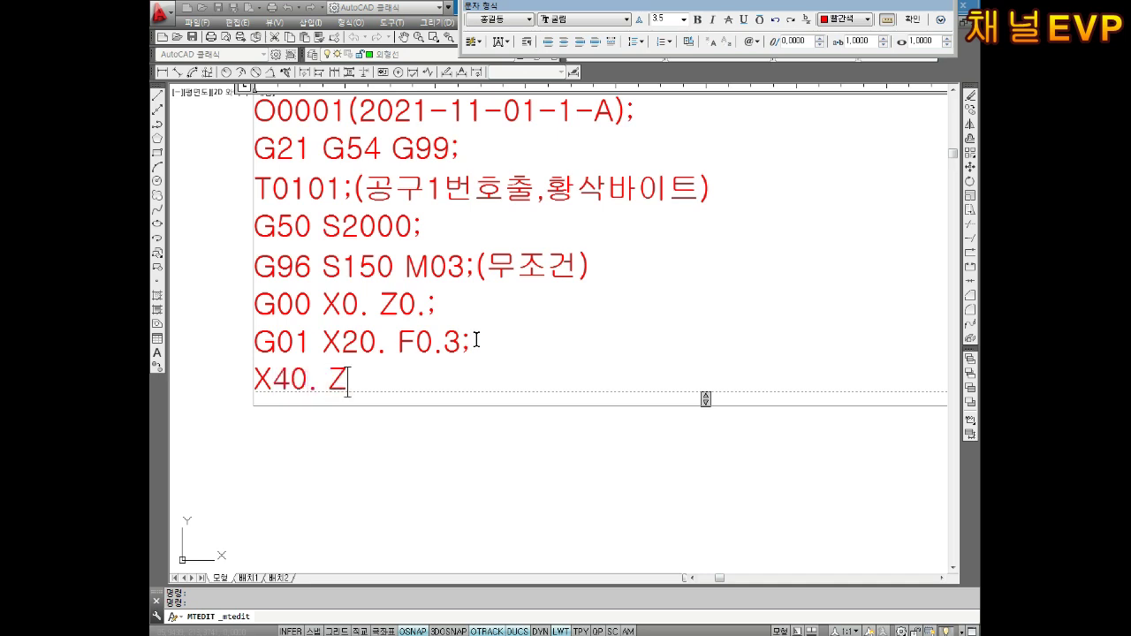
text(-02)
Step: Finish X40. Z-25.; as an indented line under G01 and type X40. Z-45.; below it
key(BackSpace)
key(Return)
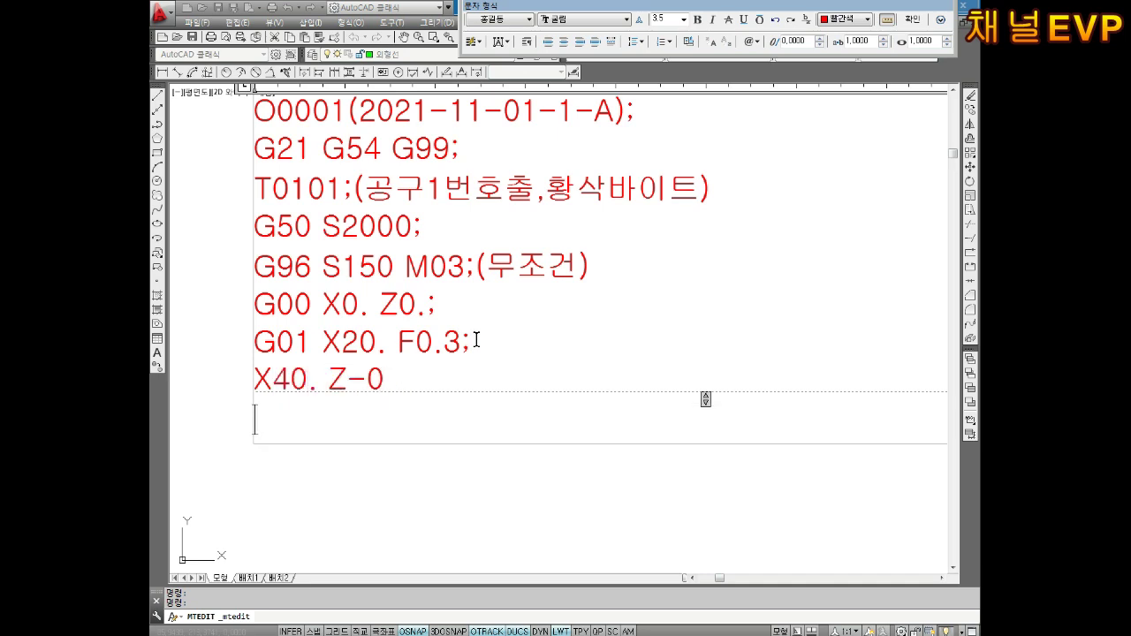
key(BackSpace)
key(BackSpace)
text(25.)
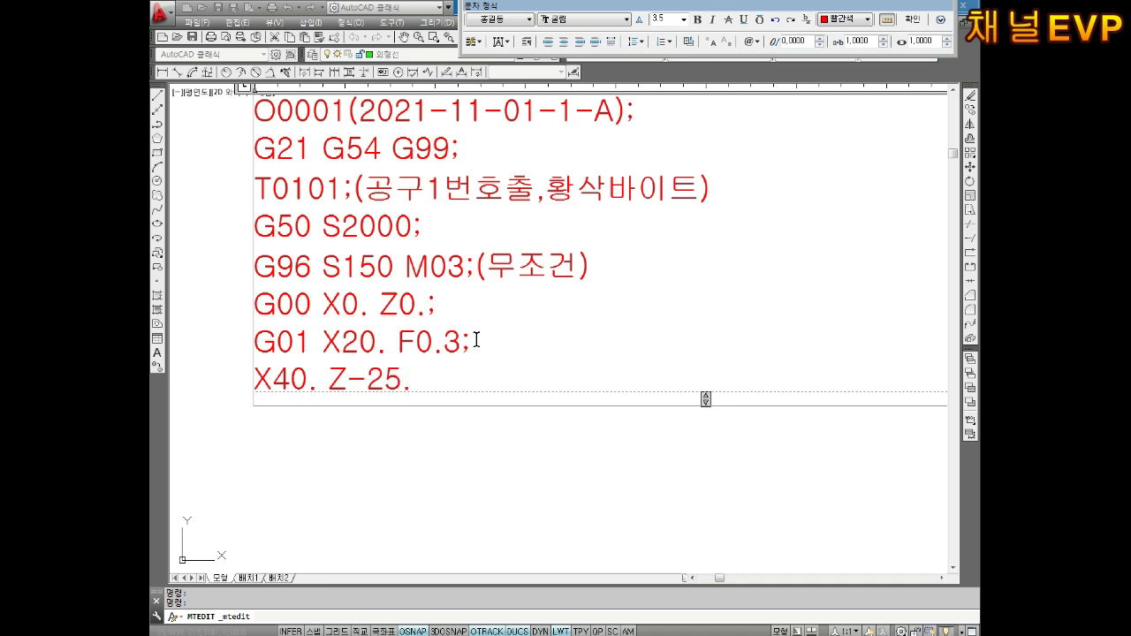
text(;)
key(Return)
click(256, 380)
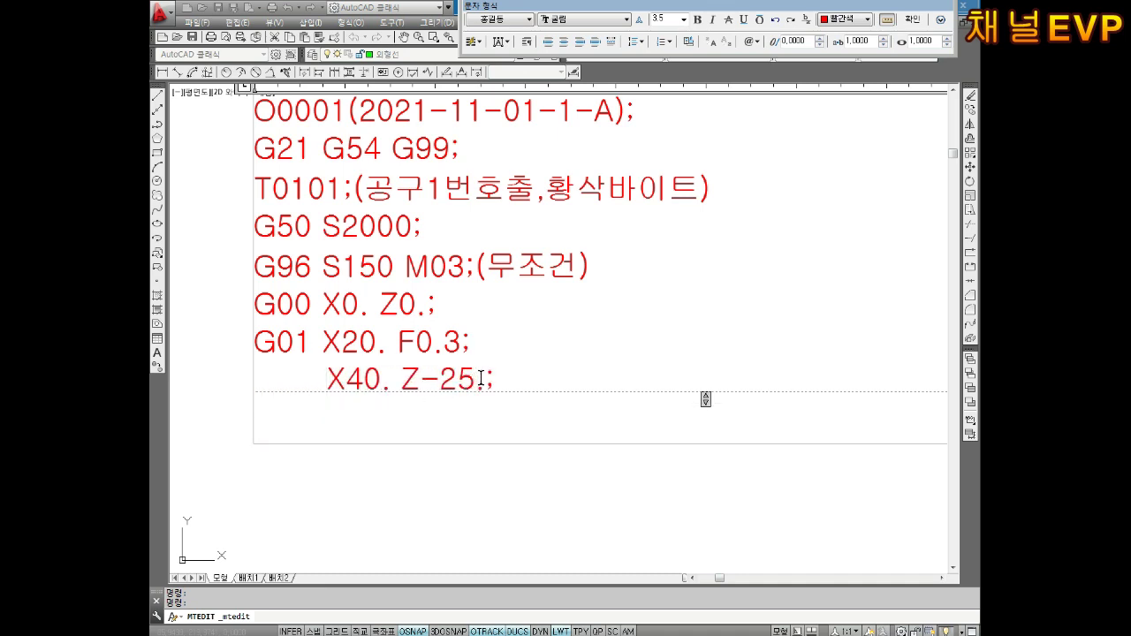
key(Up)
key(Right)
key(Right)
key(Right)
key(Right)
key(Right)
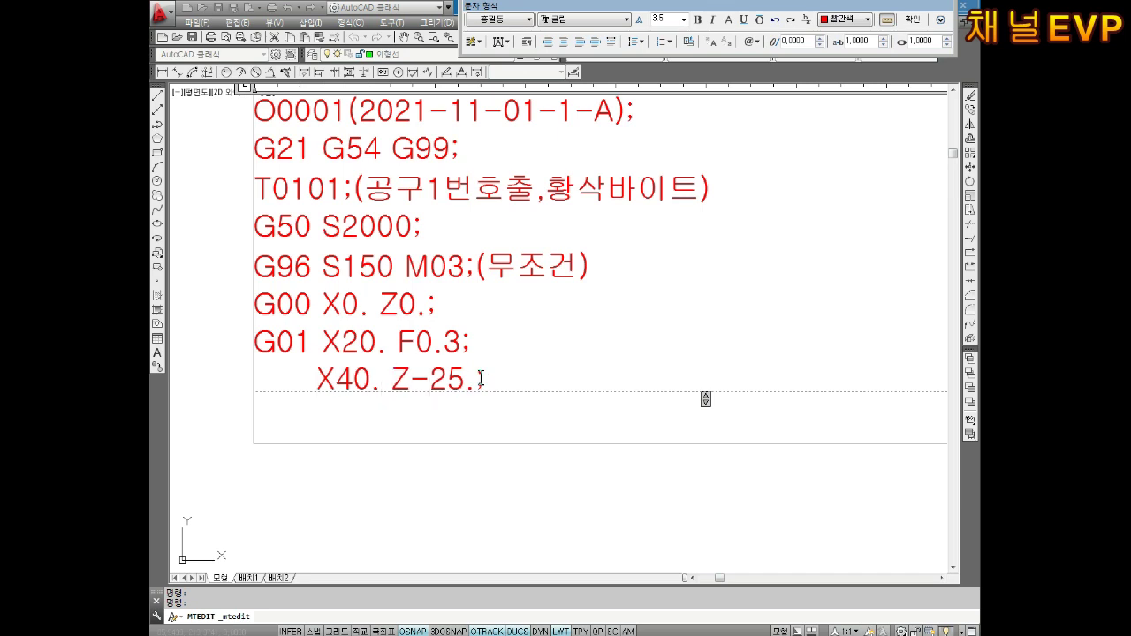
key(Right)
key(Right)
key(Right)
key(Return)
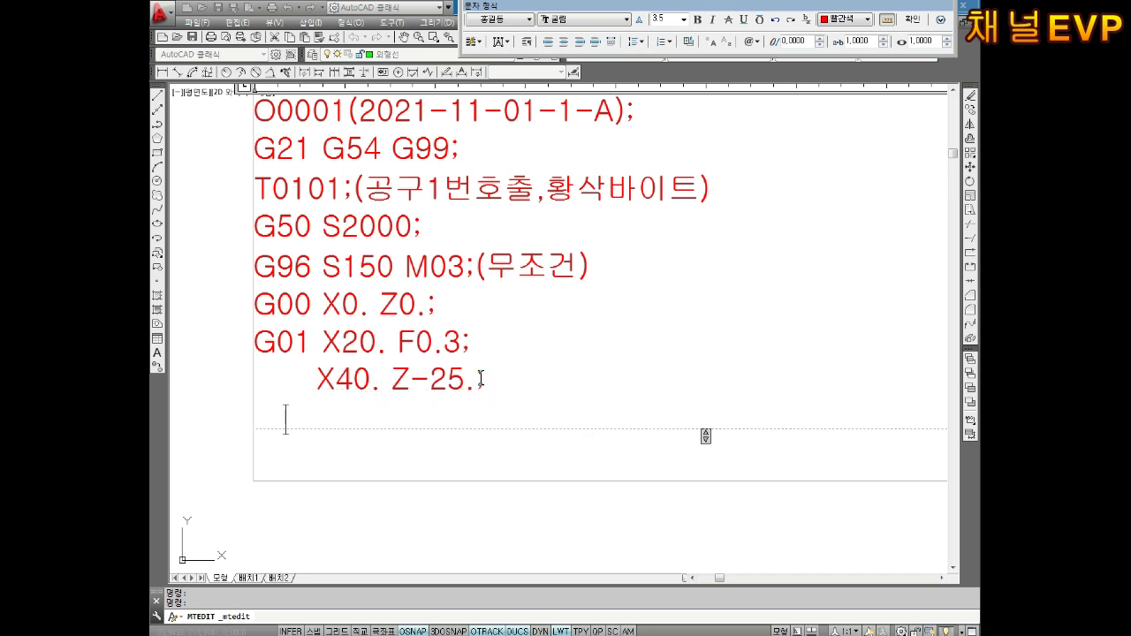
key(BackSpace)
text(X4)
text(0. Z-)
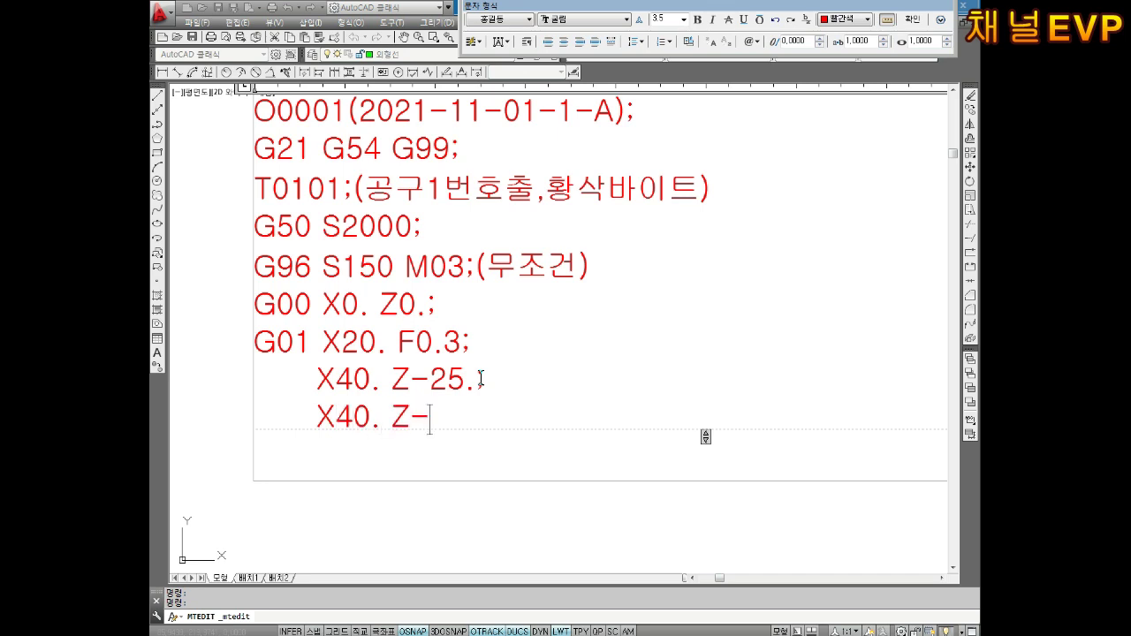
text(45)
text(.;)
Step: Put X40. in parentheses on the Z-45. line
click(333, 419)
key(Left)
text(()
key(Right)
key(Right)
key(Right)
key(Right)
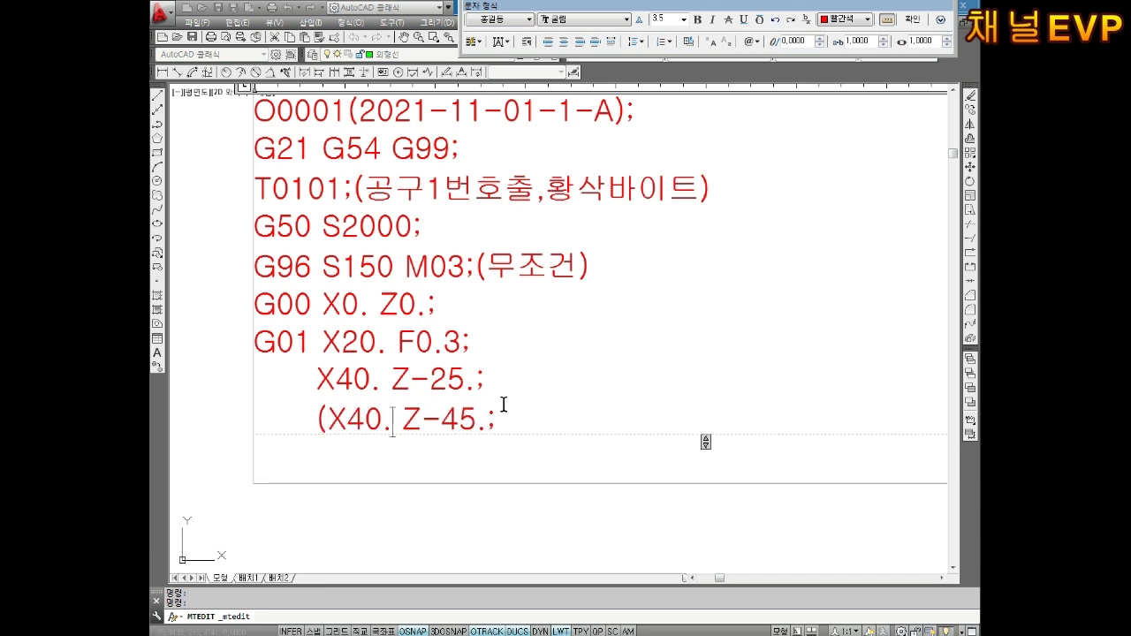
text())
Step: Prefix the X40. Z-25.; line with (G01) and remove its indent
key(Down)
key(Down)
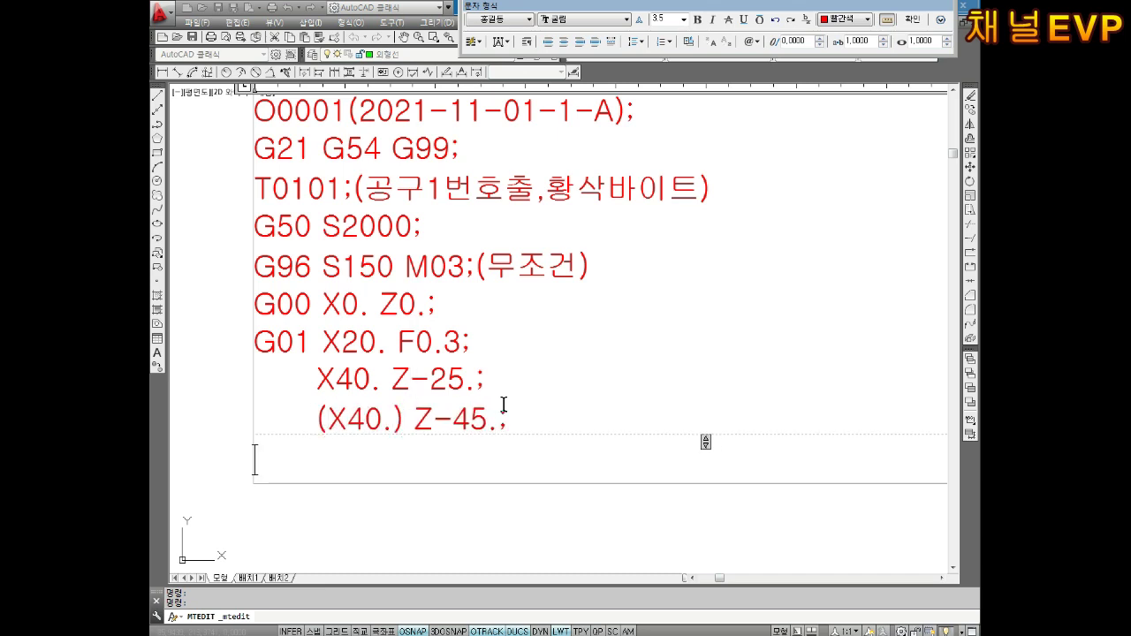
key(Up)
key(Up)
key(End)
key(Left)
key(Left)
key(Left)
key(Left)
key(Left)
key(Left)
key(Left)
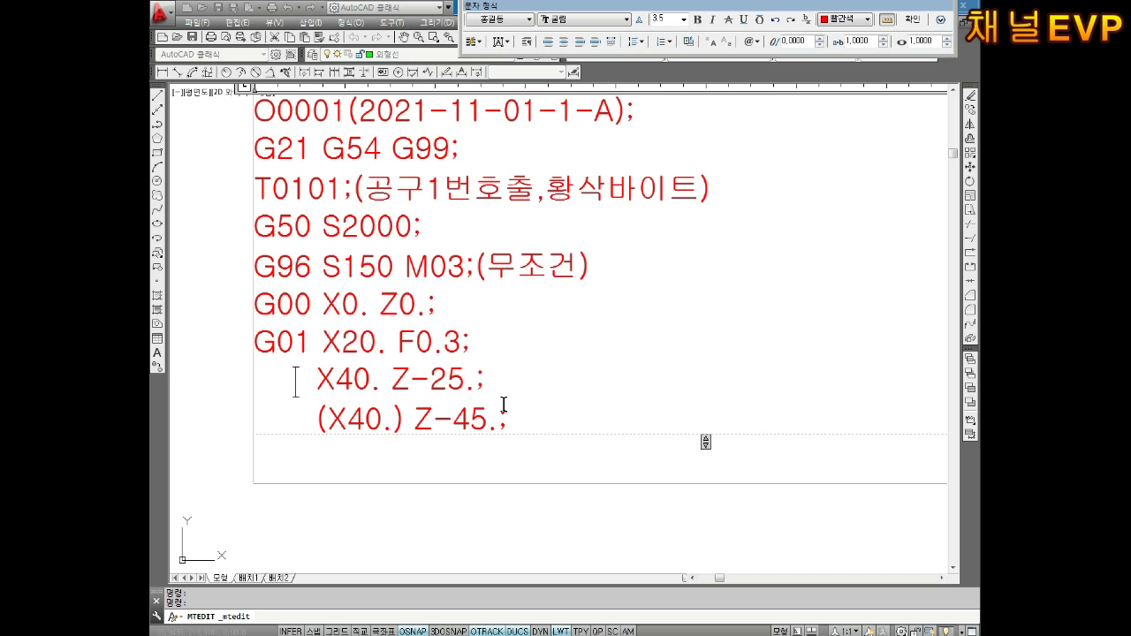
key(Left)
key(Left)
key(Left)
key(Left)
text(G01)
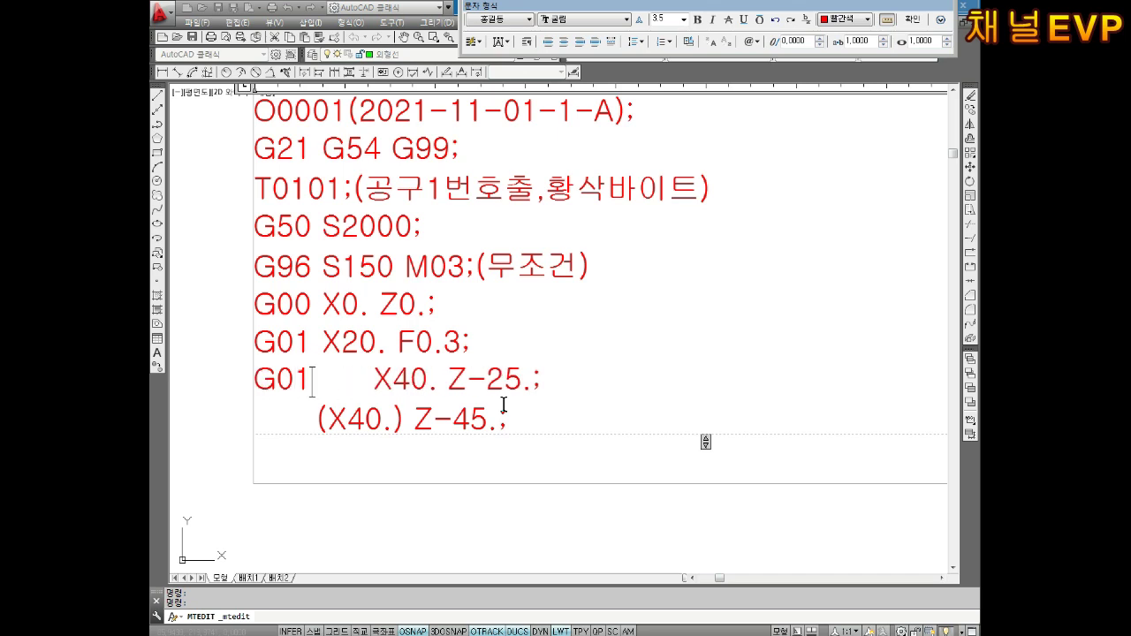
key(Right)
key(Right)
key(Right)
key(Right)
key(Right)
key(Right)
key(BackSpace)
key(BackSpace)
key(BackSpace)
key(BackSpace)
key(BackSpace)
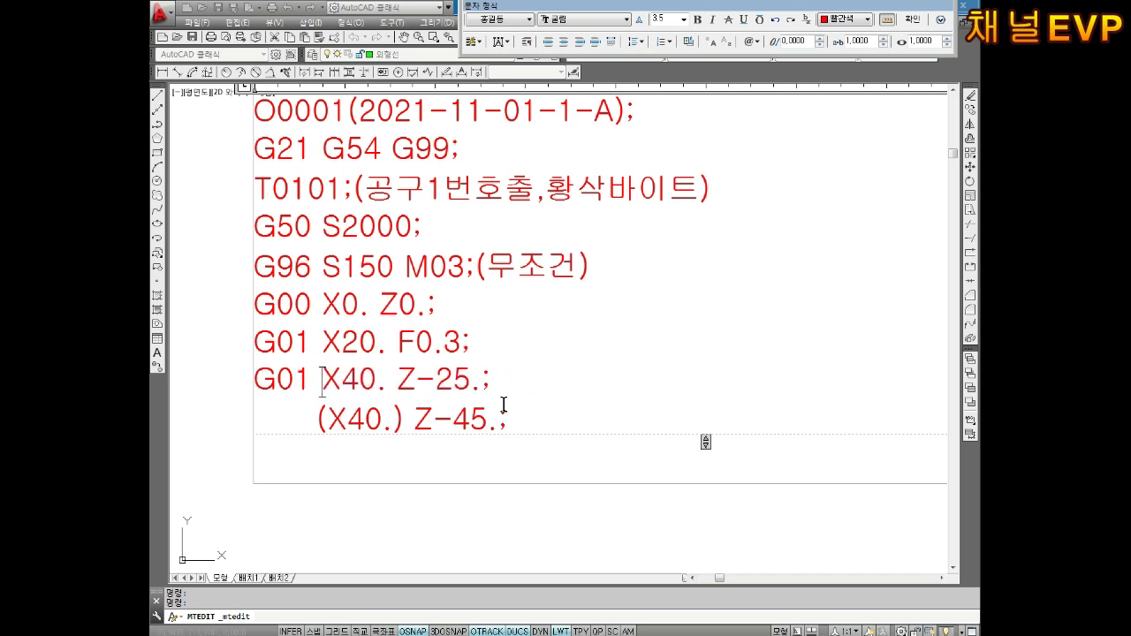
key(Left)
key(Left)
Step: Make the last move read (G01)(X40.) Z-45.; with no indent, then start a new line
key(Left)
key(Left)
text(()
key(Right)
key(Right)
key(Right)
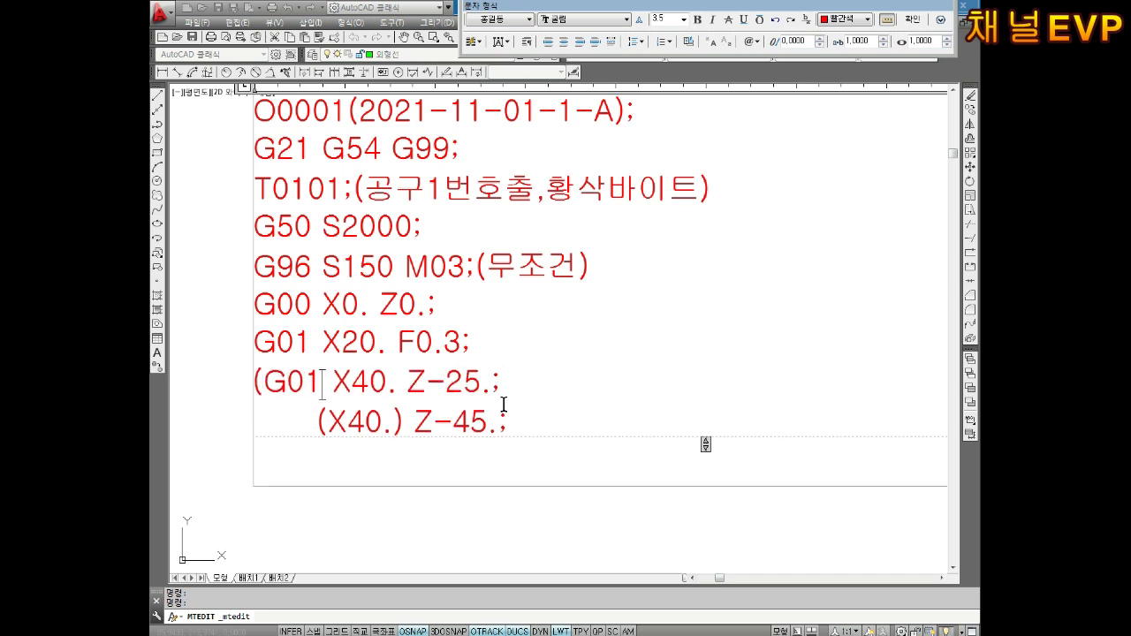
text())
key(Down)
key(Left)
key(Left)
key(Left)
key(Left)
key(Left)
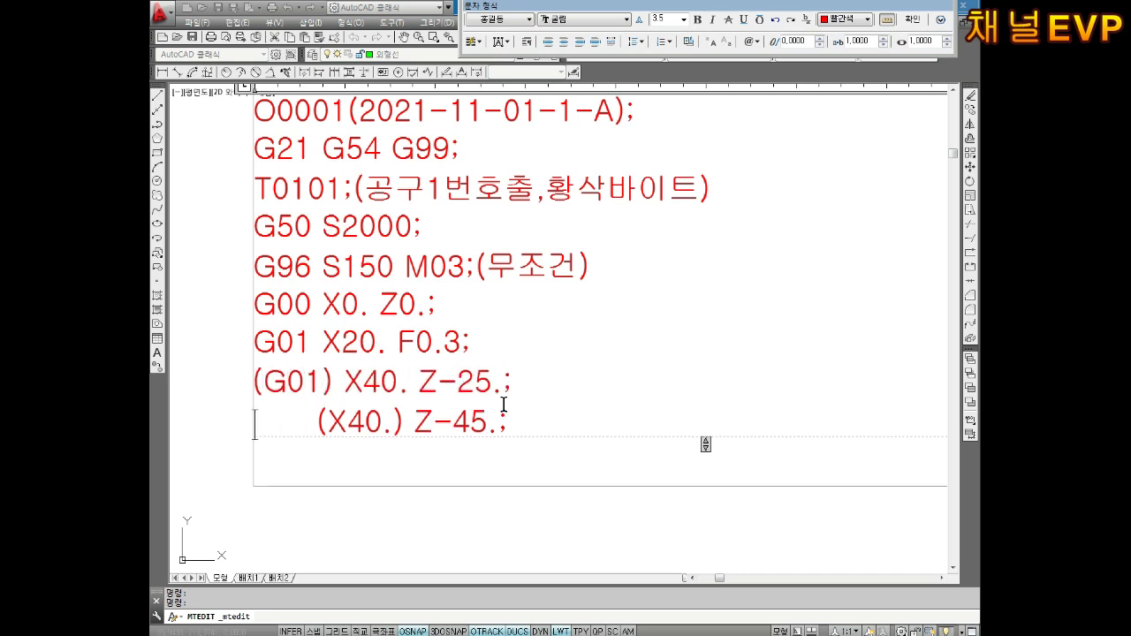
text(G01)
key(Right)
key(Right)
key(Right)
key(Right)
key(Right)
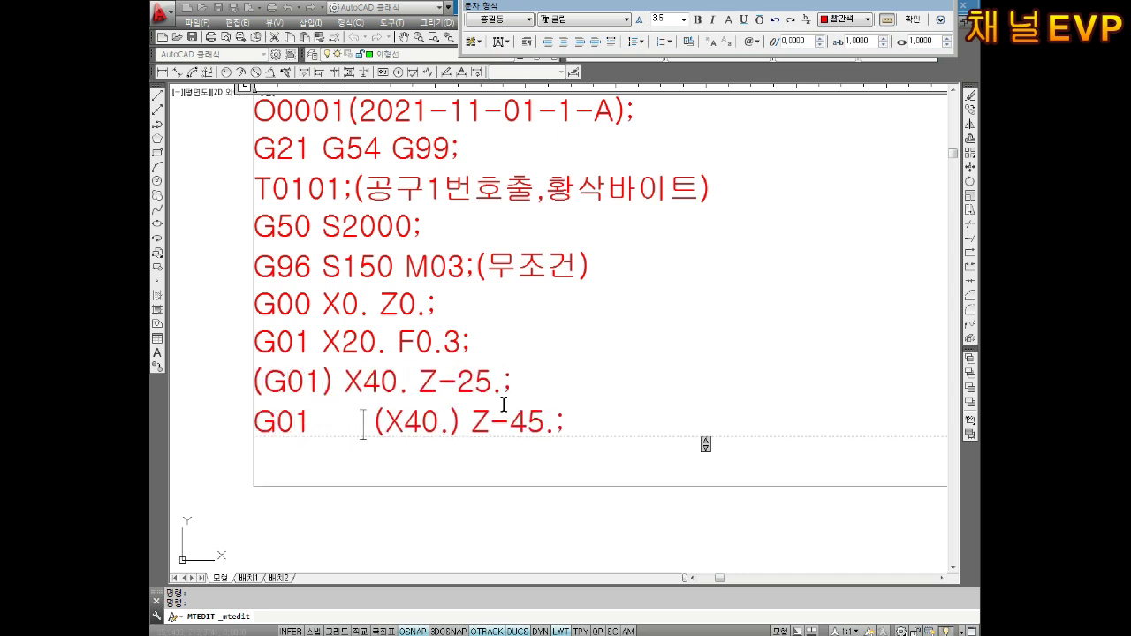
key(Right)
key(BackSpace)
key(BackSpace)
key(BackSpace)
key(BackSpace)
key(Home)
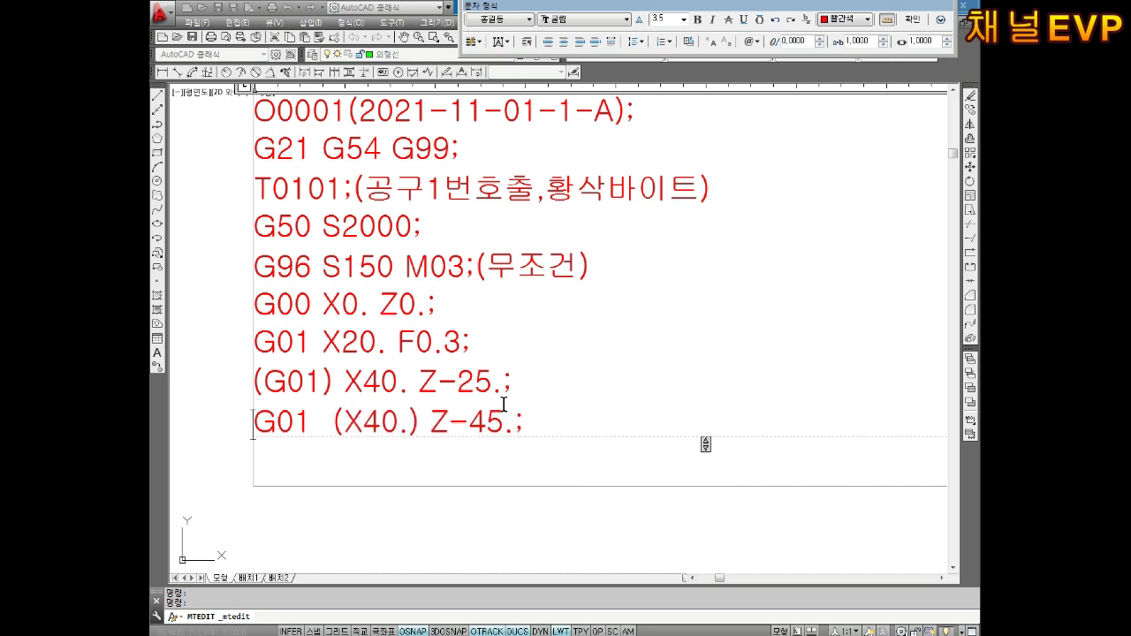
text(()
key(End)
key(Left)
key(Left)
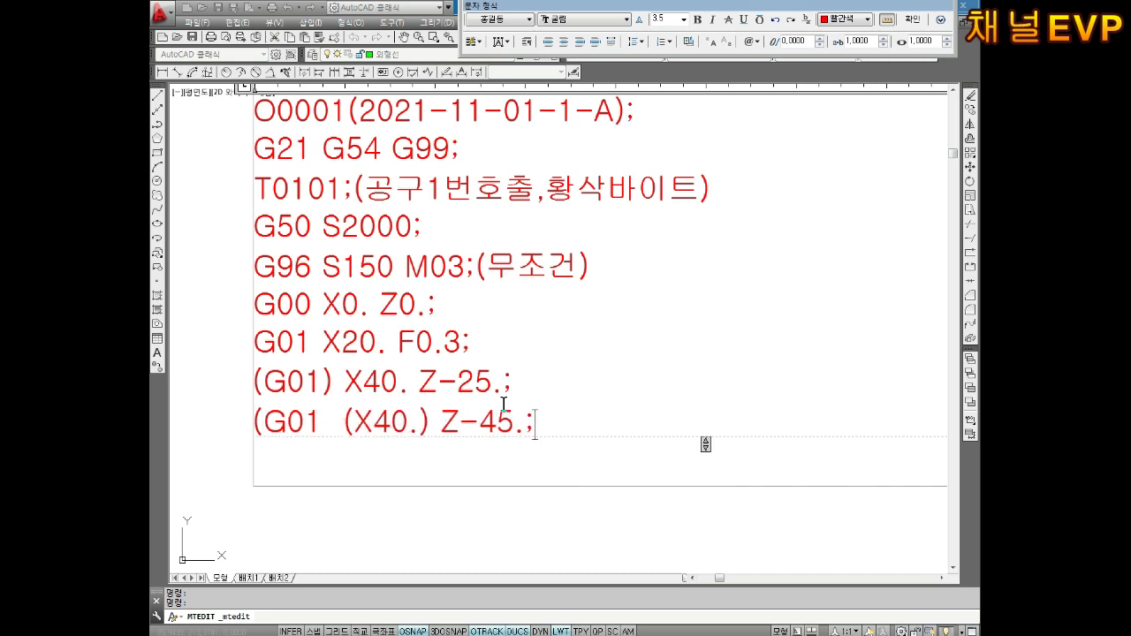
key(Left)
key(Left)
key(Left)
key(Left)
key(Left)
key(Left)
key(Left)
key(Left)
key(Left)
text())
key(BackSpace)
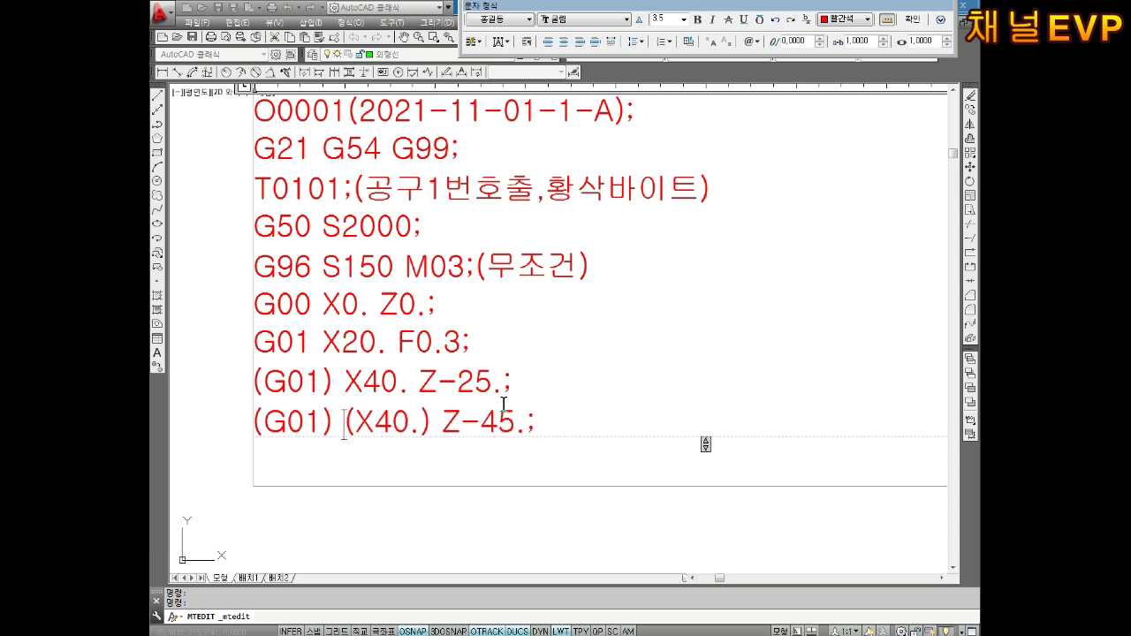
key(BackSpace)
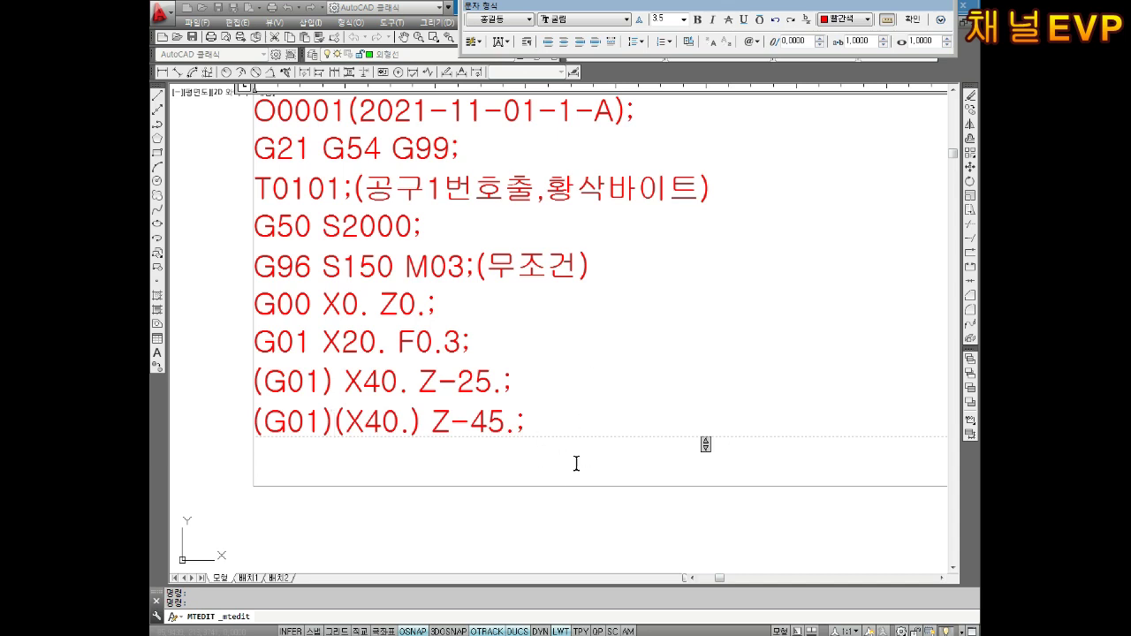
click(564, 424)
key(Return)
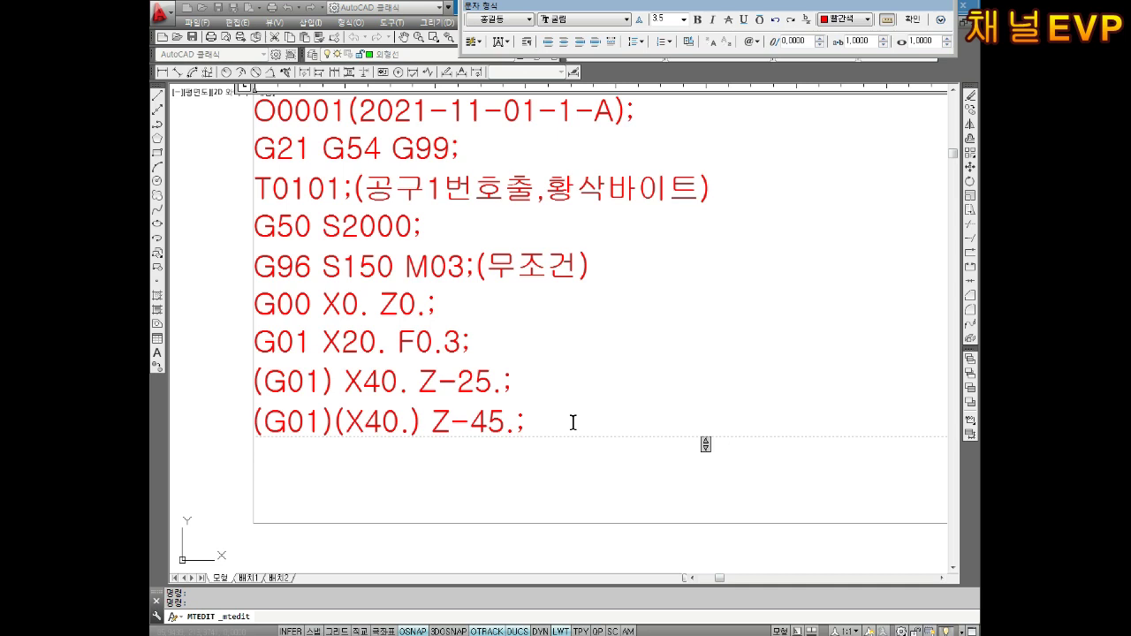
Step: Type the move (G01) X60. Z-55.; on the new line and start another line
text(X)
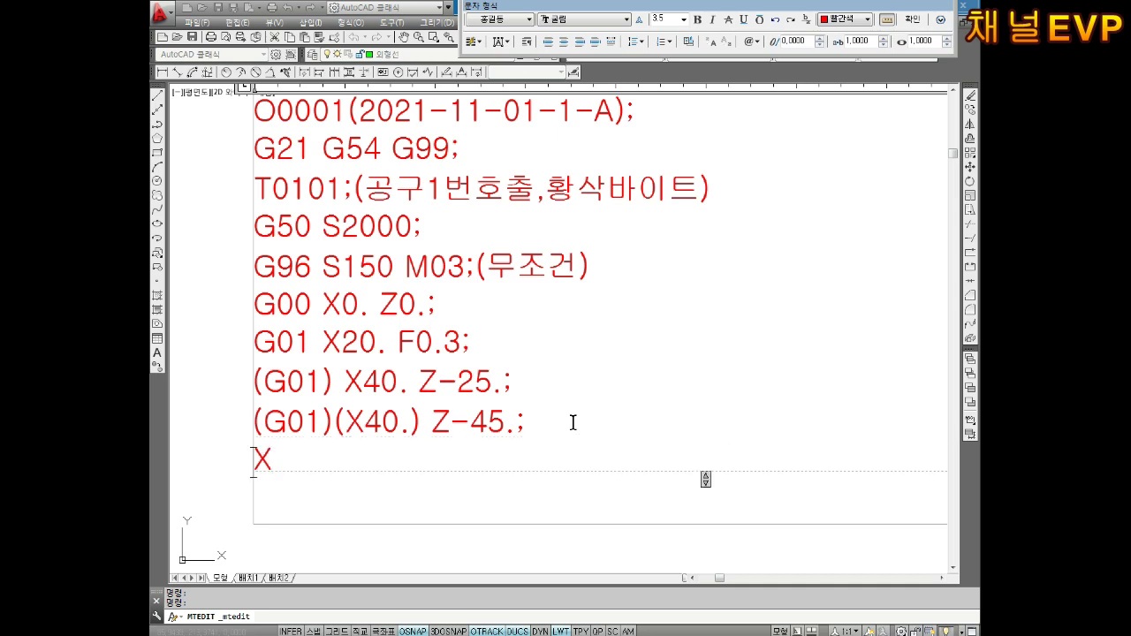
text((G01)
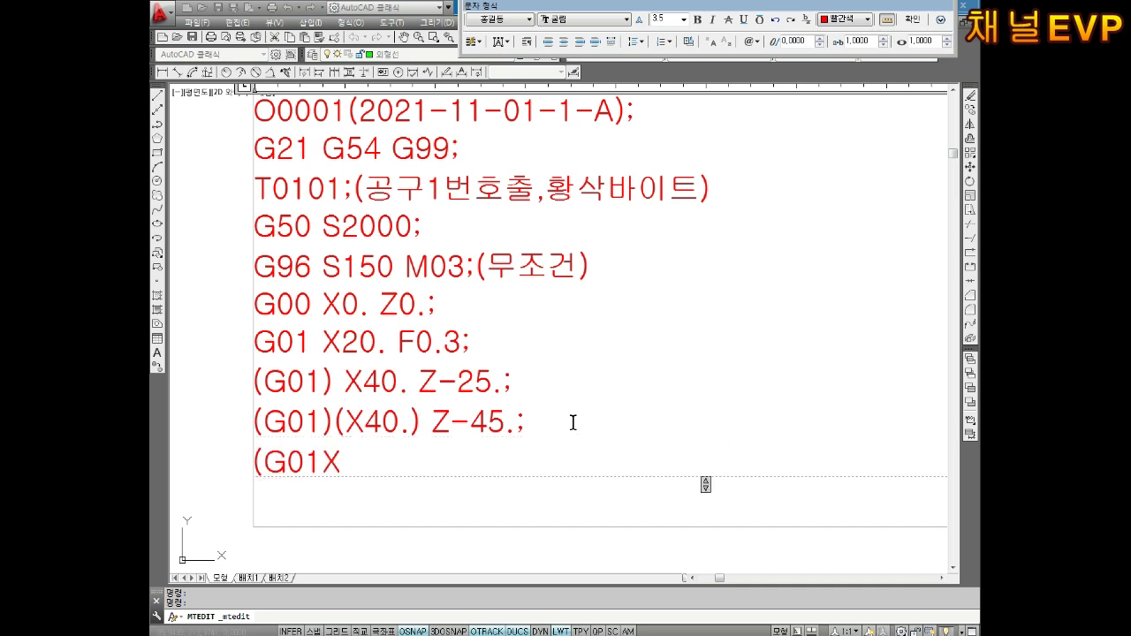
text())
key(Right)
key(Right)
key(Left)
text(60. Z-)
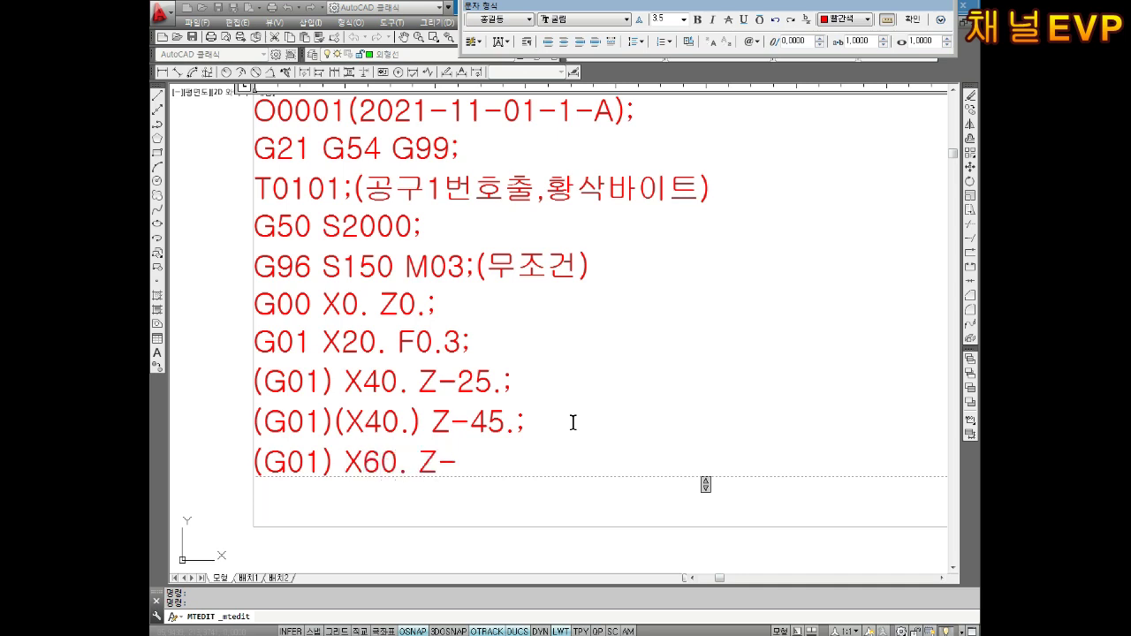
text(55)
text(.;)
key(Return)
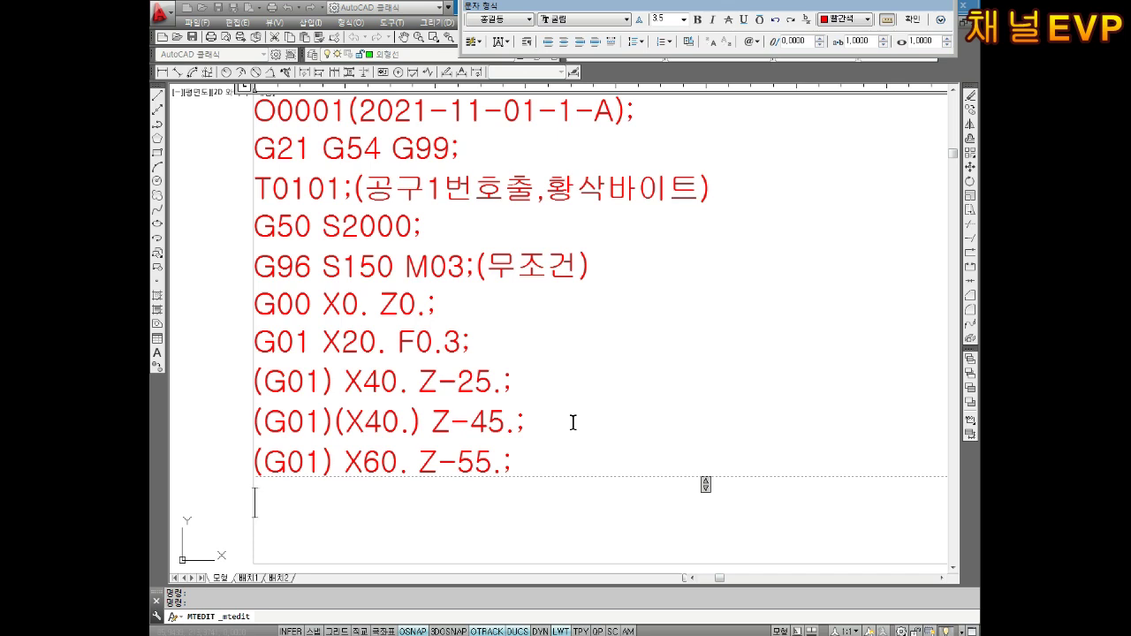
Step: End the program with M05;(주축정지) and M02;(프로그램종료), then close the text editor
text(M05)
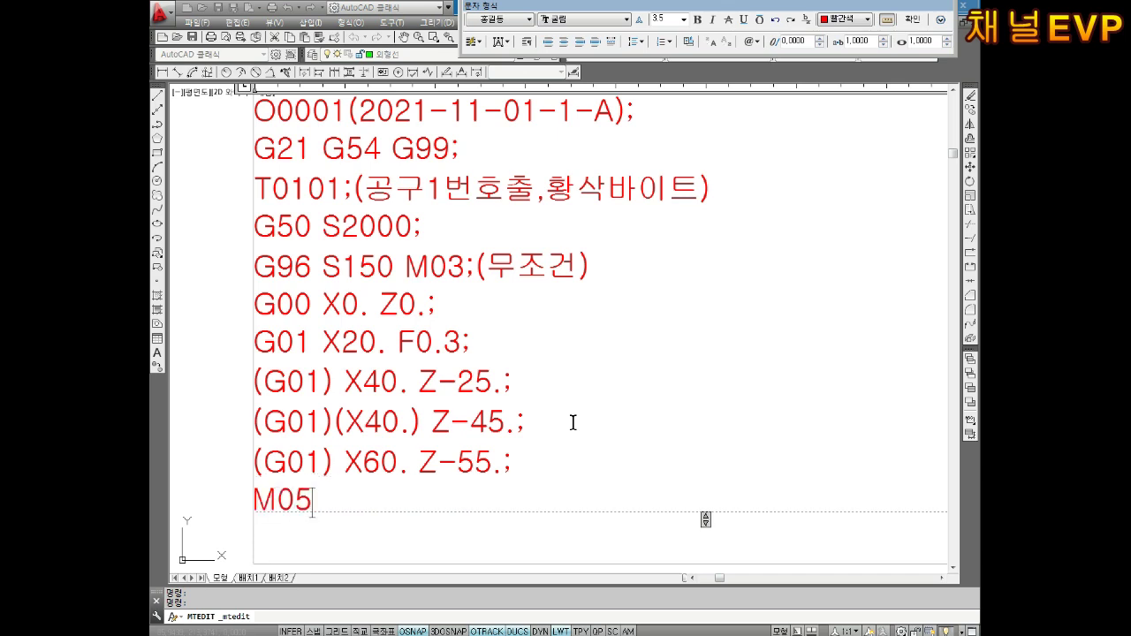
text(;)
key(Return)
key(BackSpace)
text(()
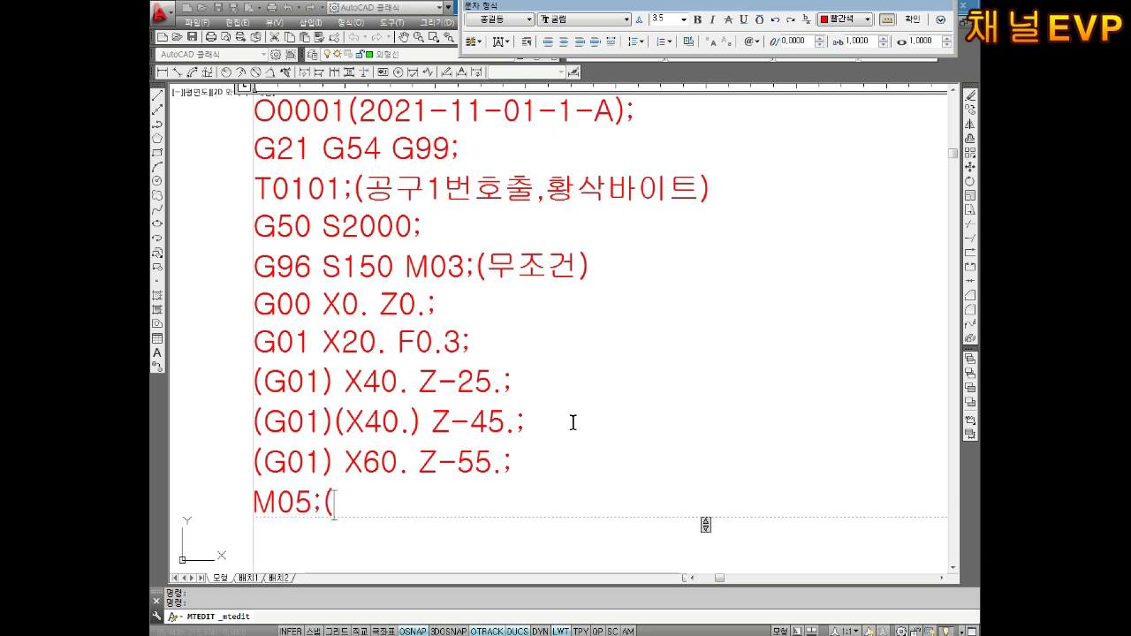
text(WN)
key(BackSpace)
key(BackSpace)
text(주)
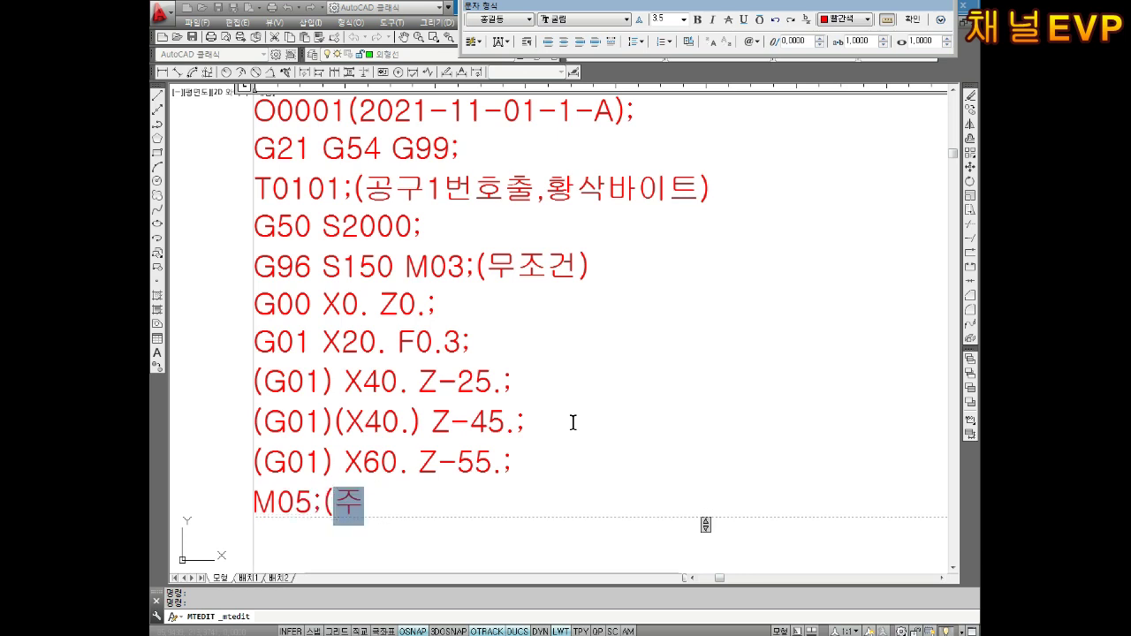
text(축정지))
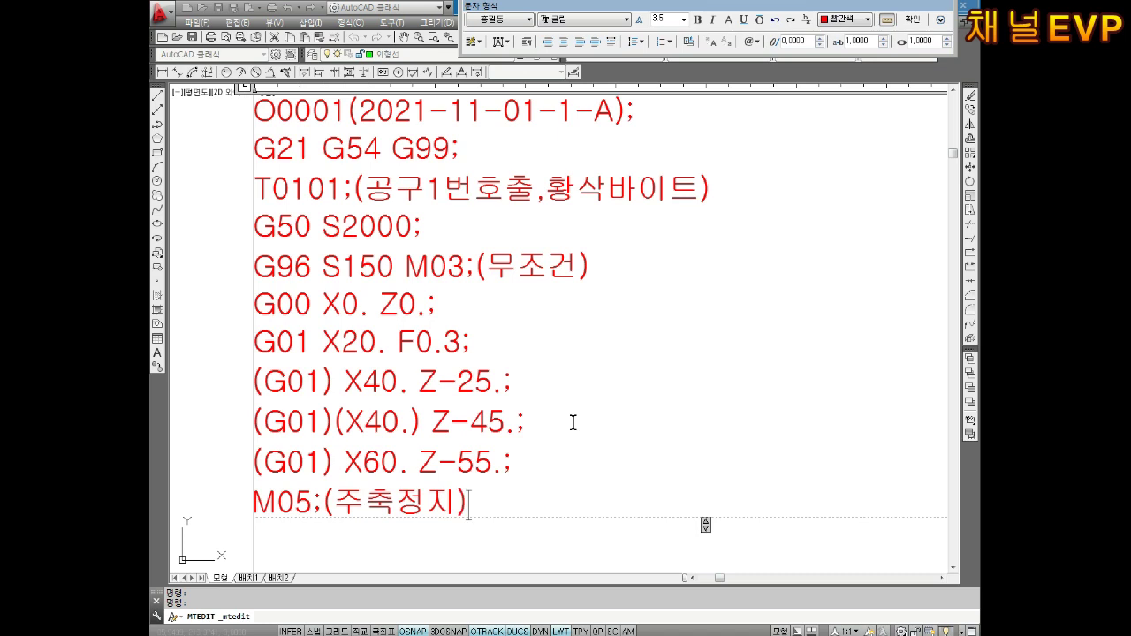
key(Return)
text(ㅡ0)
key(BackSpace)
key(BackSpace)
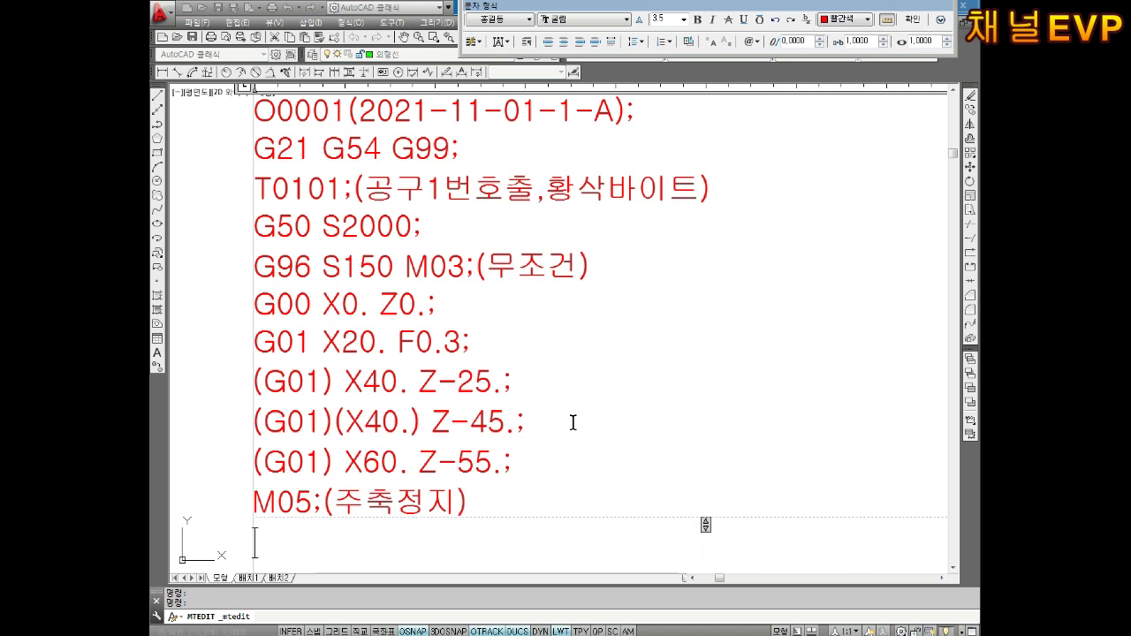
text(M02;)
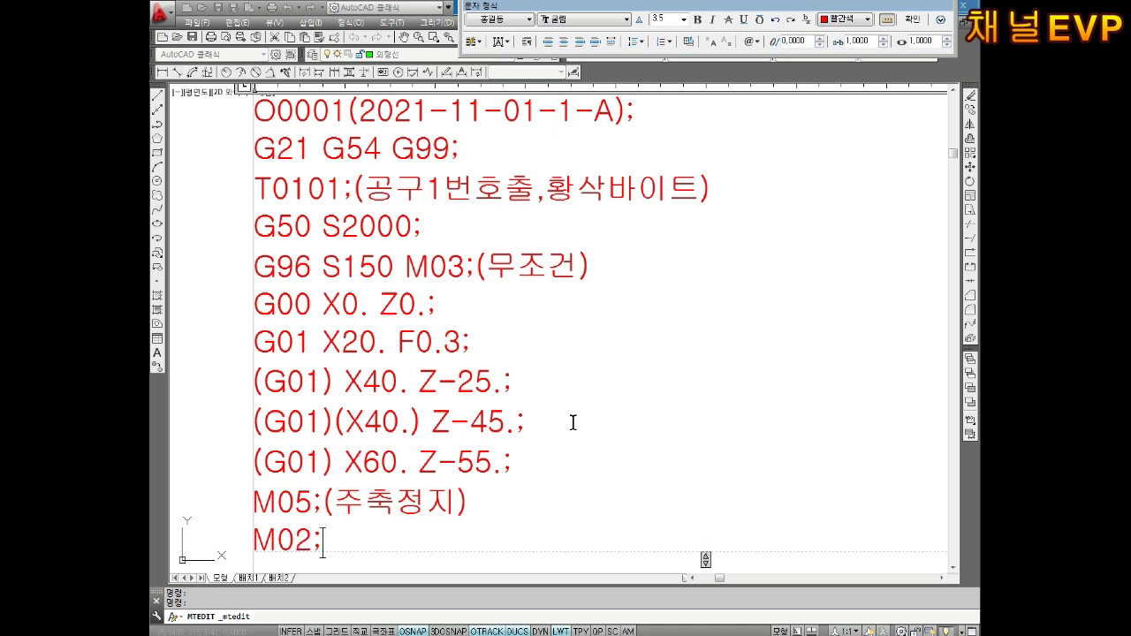
text((프로그램)
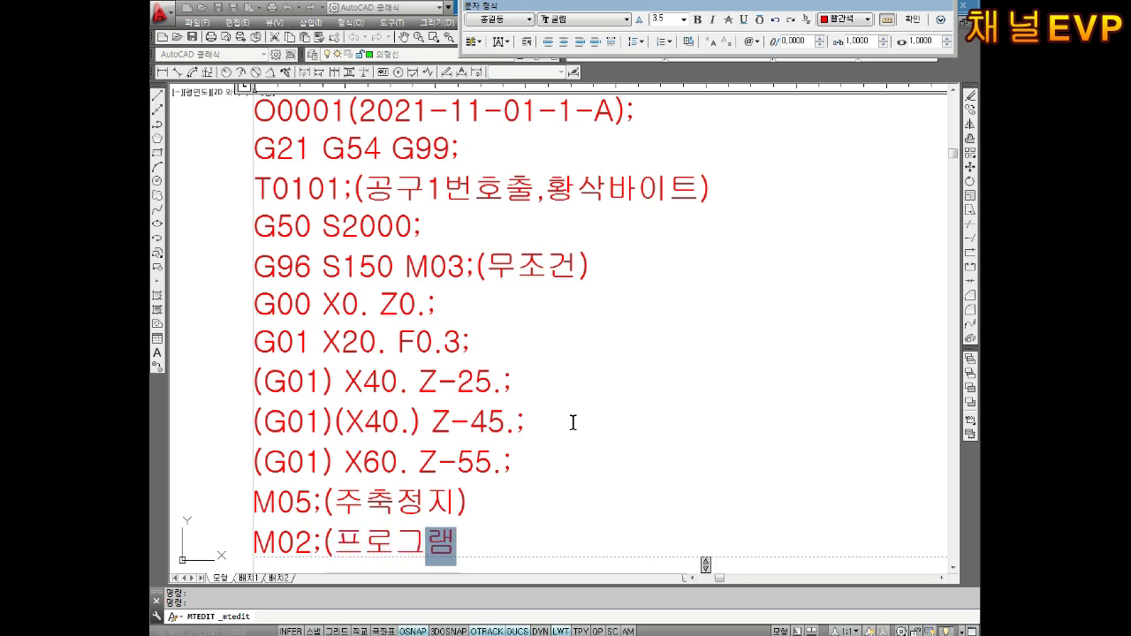
text(종료))
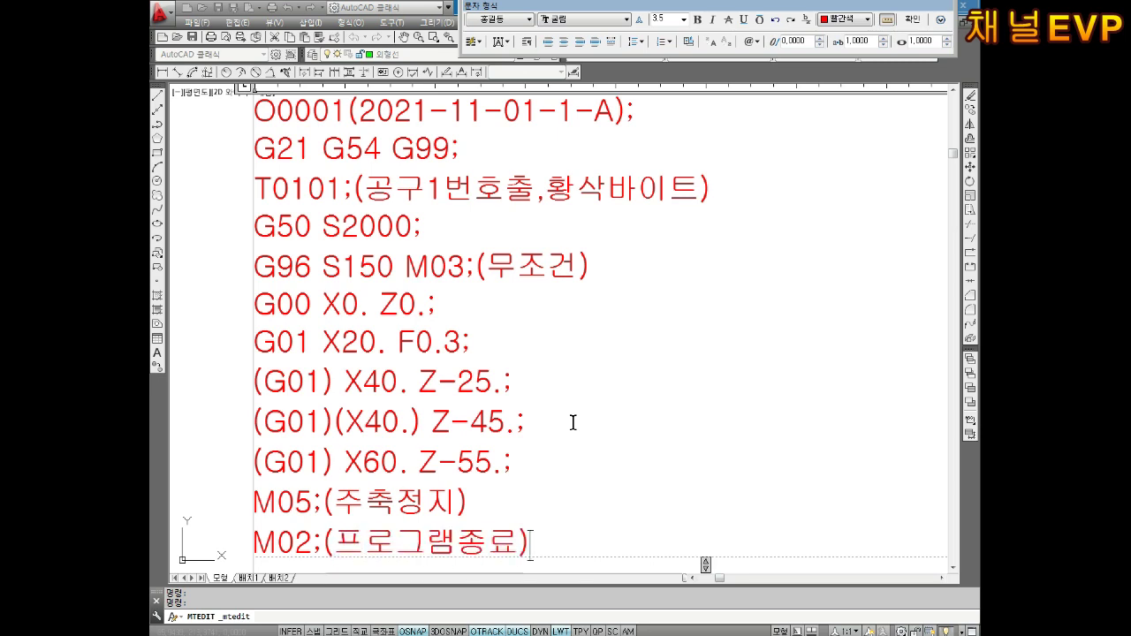
click(199, 502)
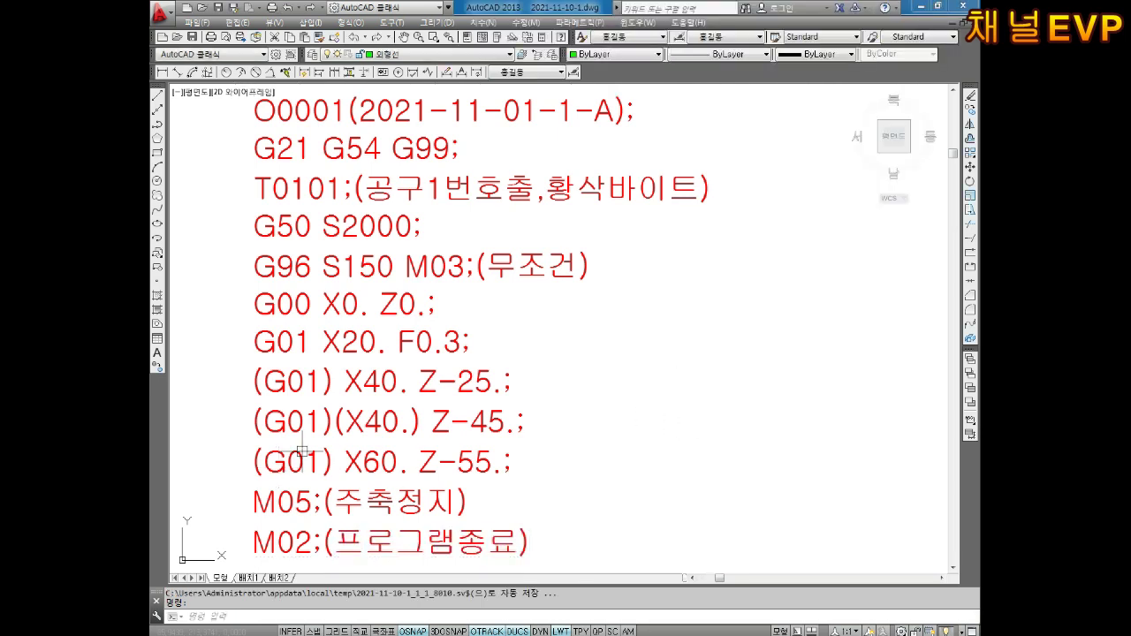
Step: Save the drawing 2021-11-10-1.dwg with the finished NC program text
scroll(302, 450, down, 1)
scroll(371, 397, up, 3)
scroll(414, 331, down, 1)
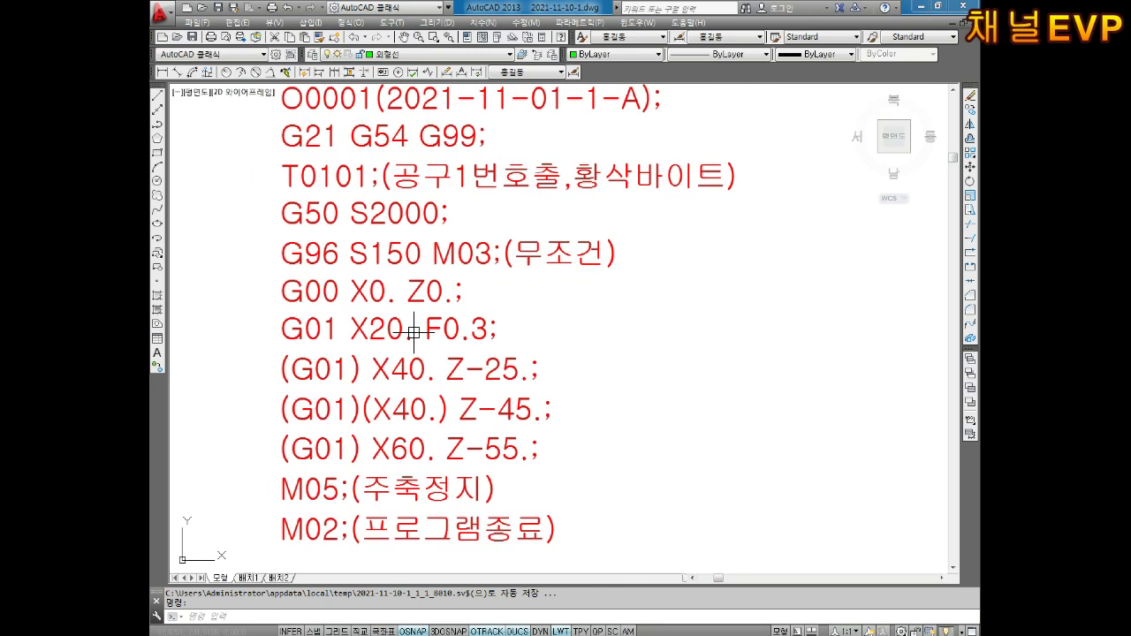
scroll(414, 332, down, 1)
scroll(480, 328, down, 2)
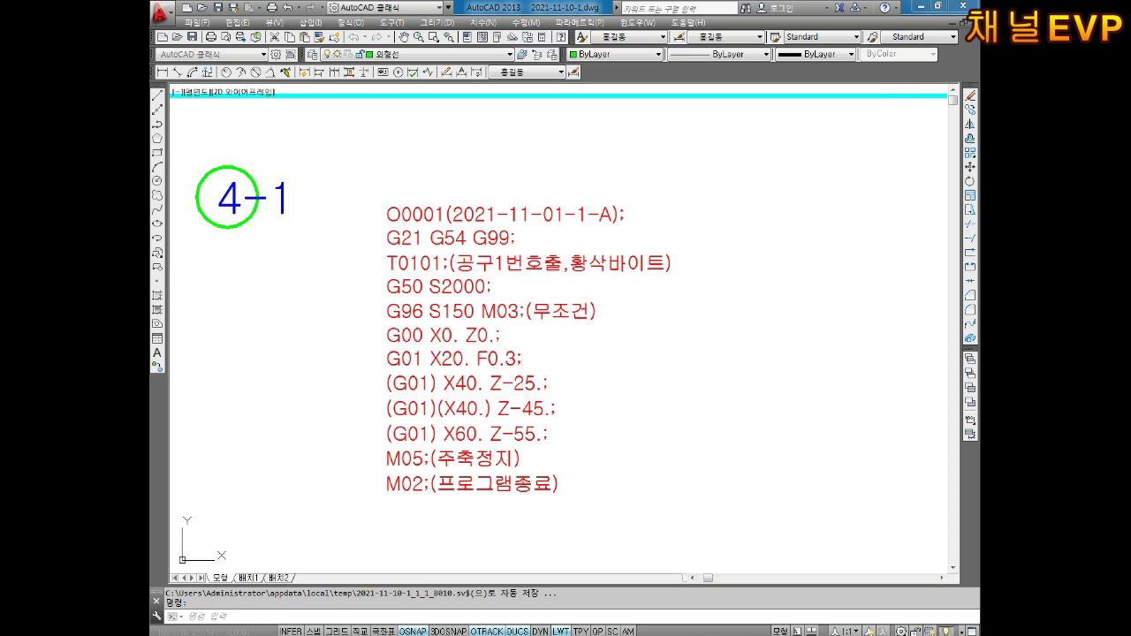
key(ctrl+s)
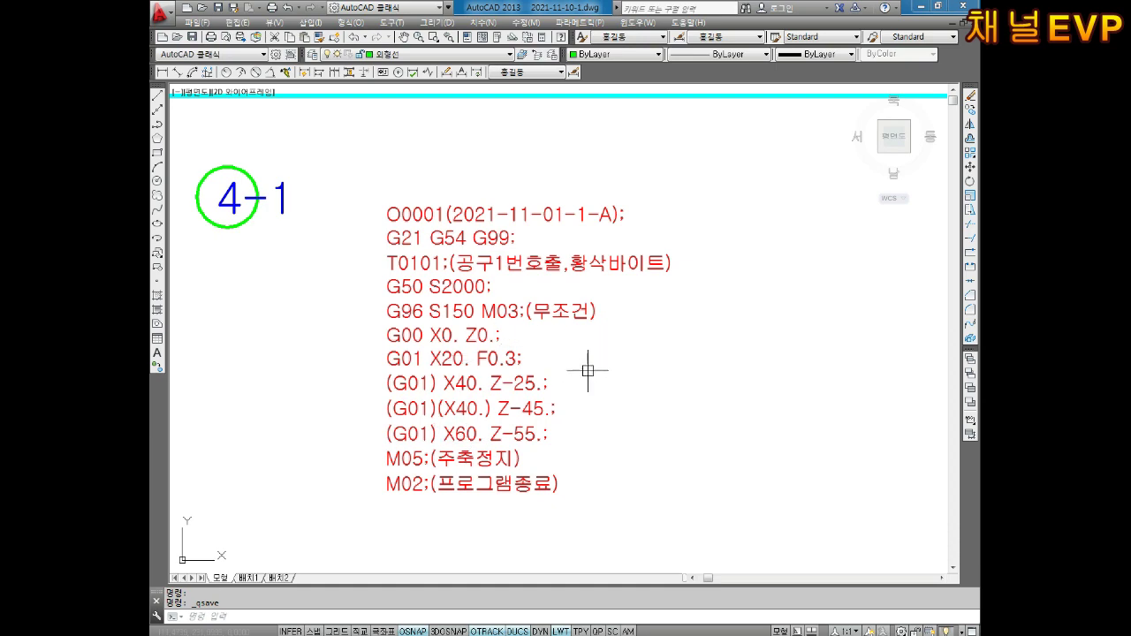
Step: Zoom to extents so the 4-1 label and the whole NC program are visible
scroll(587, 371, up, 3)
scroll(538, 397, down, 2)
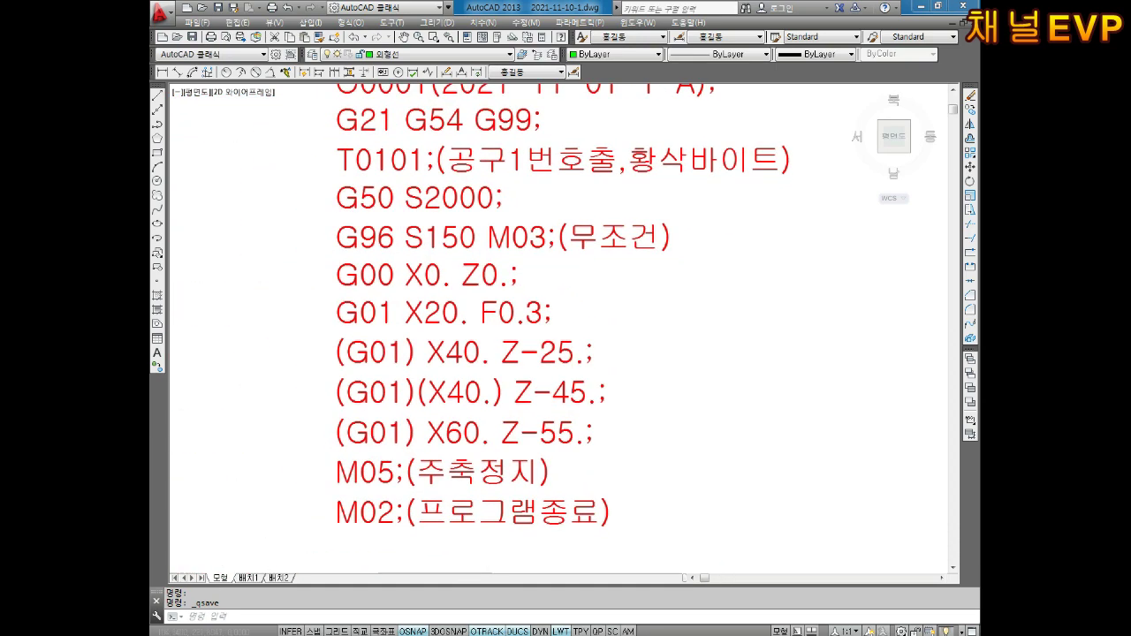
scroll(571, 375, down, 1)
middle_click(571, 375)
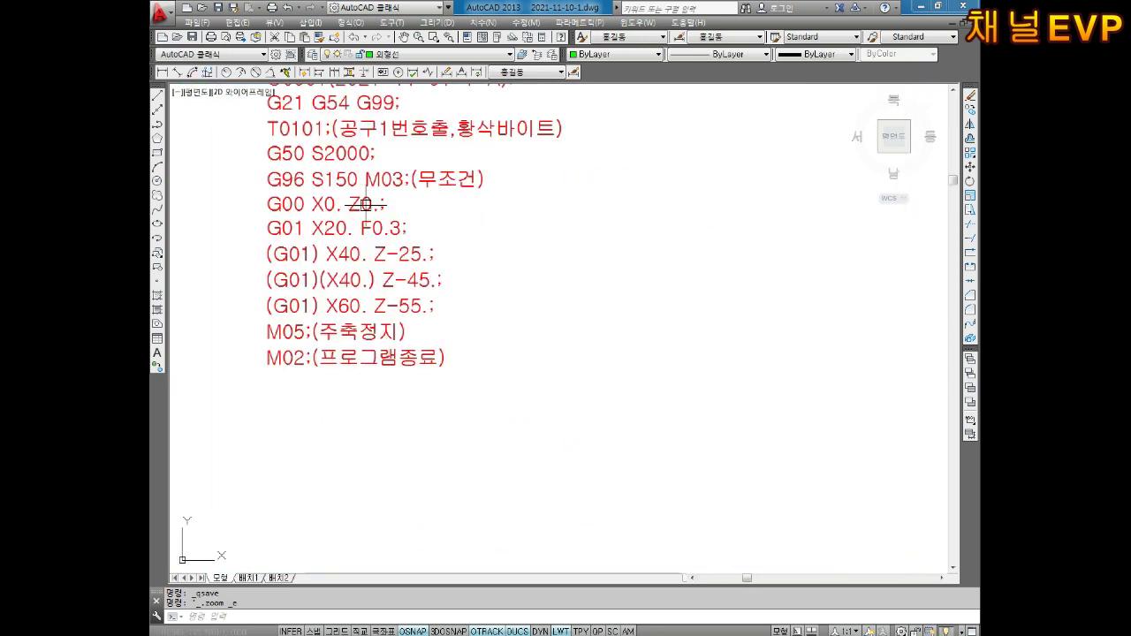
scroll(472, 354, up, 2)
scroll(477, 354, down, 2)
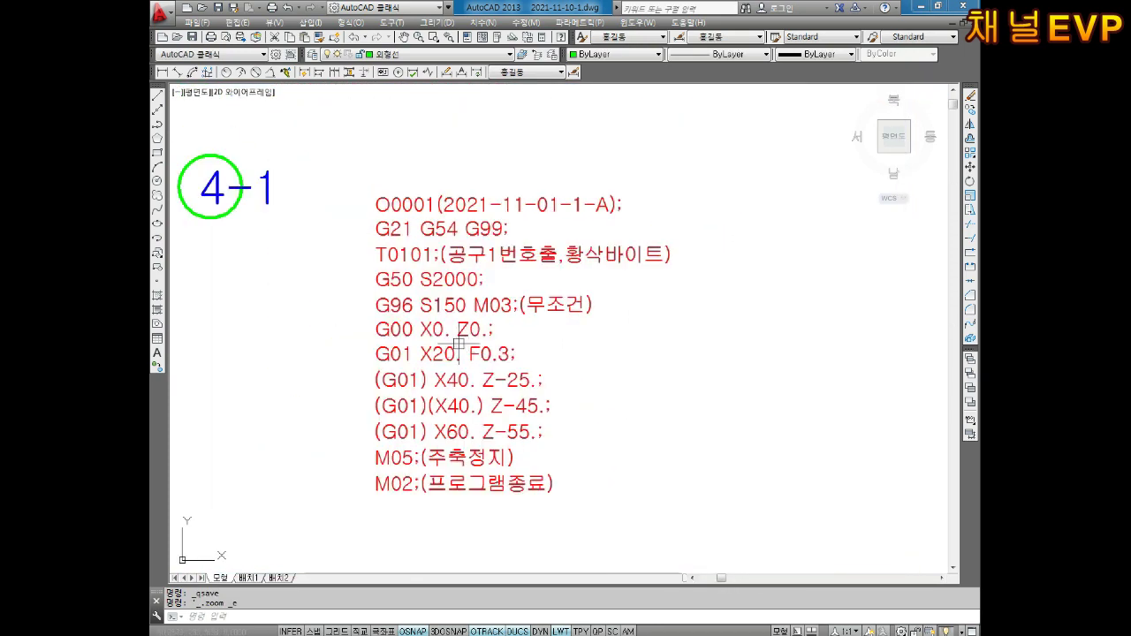
Step: Select every line of the NC program text in the text editor, then bring up the Start menu
double_click(486, 354)
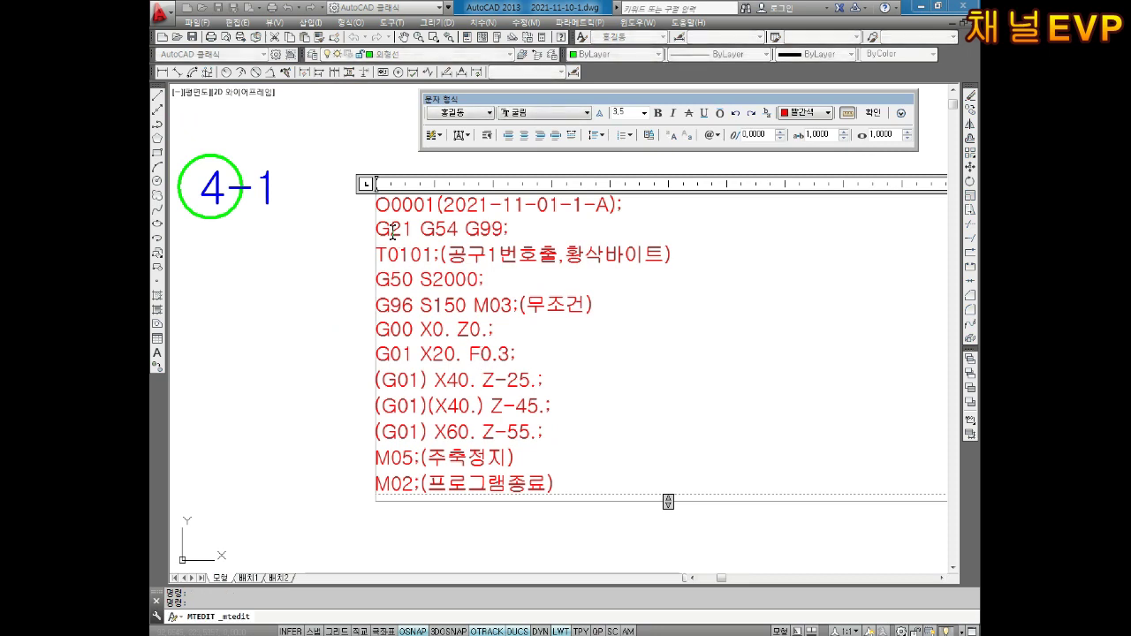
drag(376, 204, 593, 487)
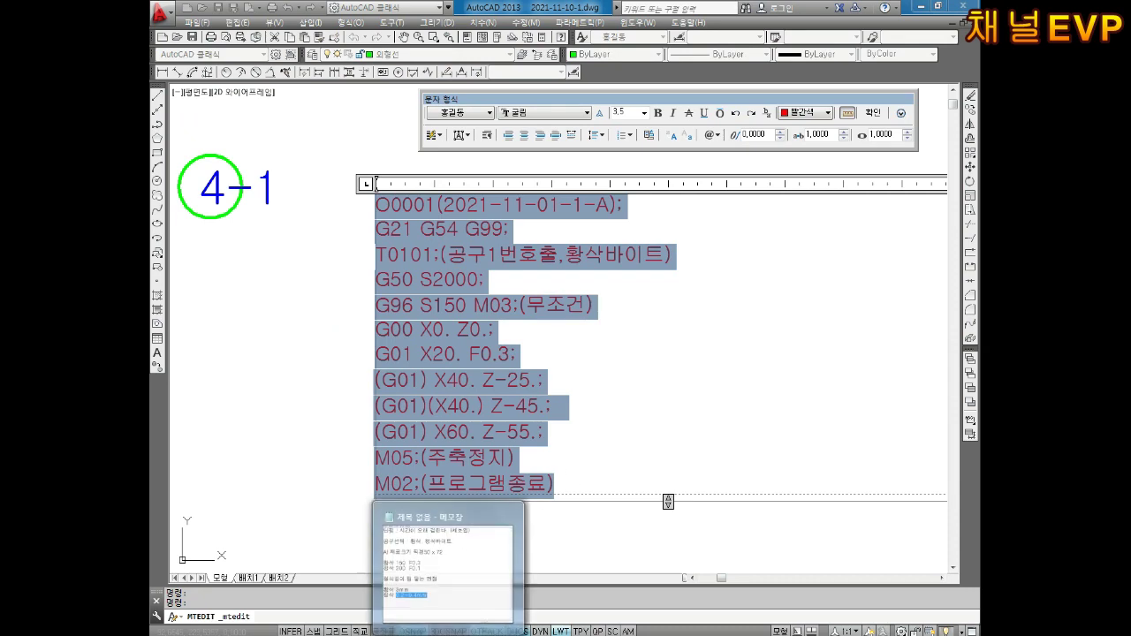
click(168, 627)
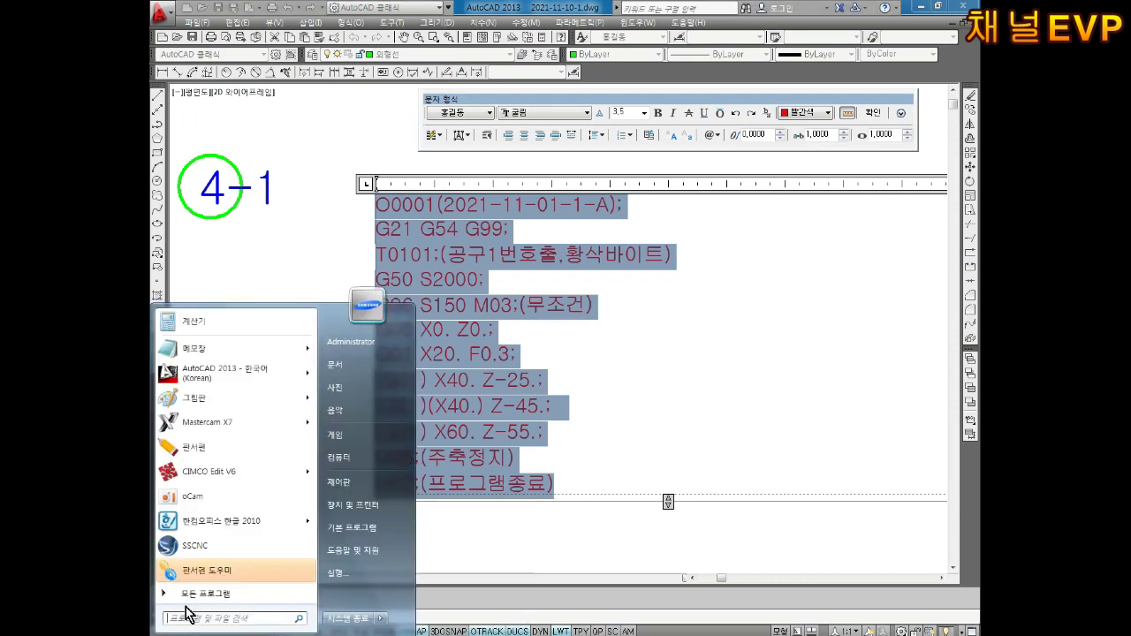
Step: Paste the copied NC program into a new, maximized Notepad window
click(182, 349)
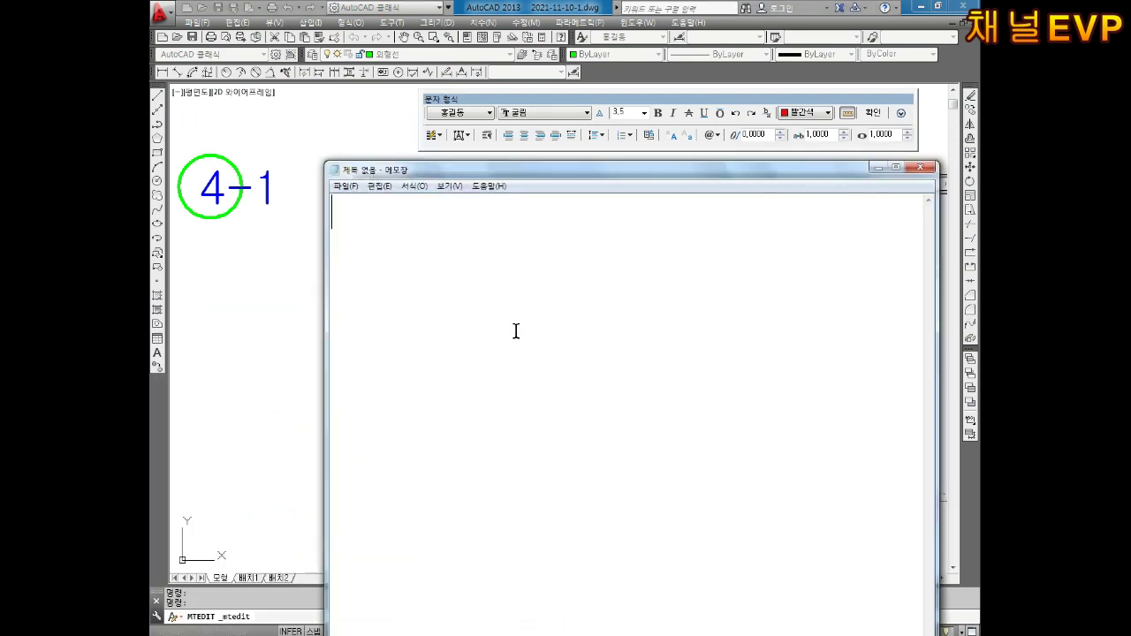
key(ctrl+v)
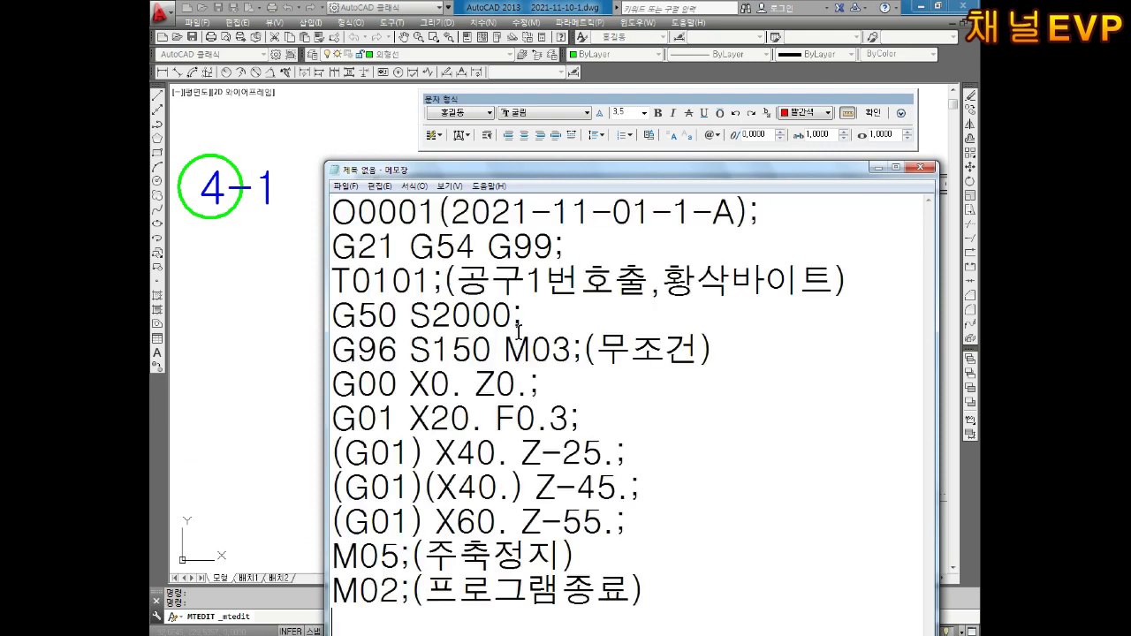
click(896, 167)
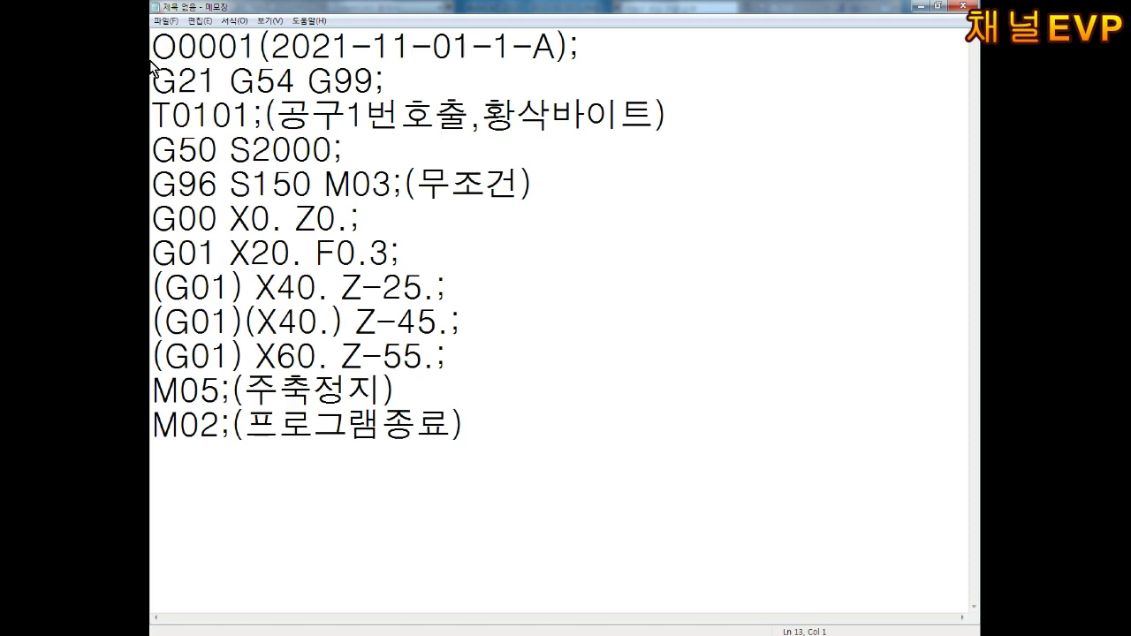
Step: Save the program on the Desktop as 2021-11-10-CNC선반1.txt
click(166, 22)
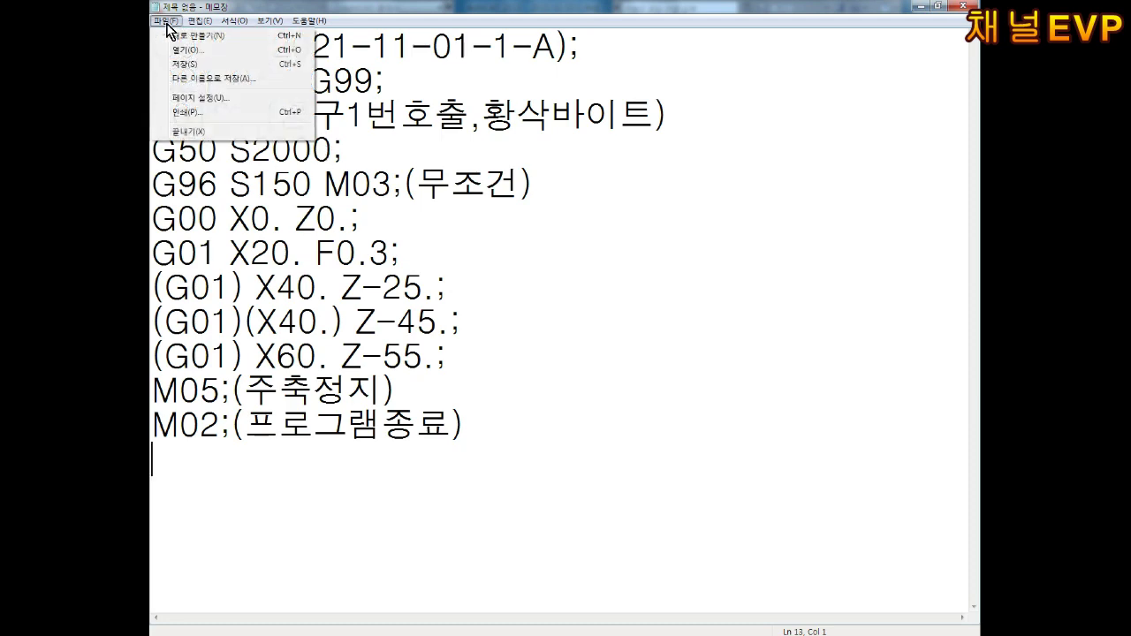
click(205, 78)
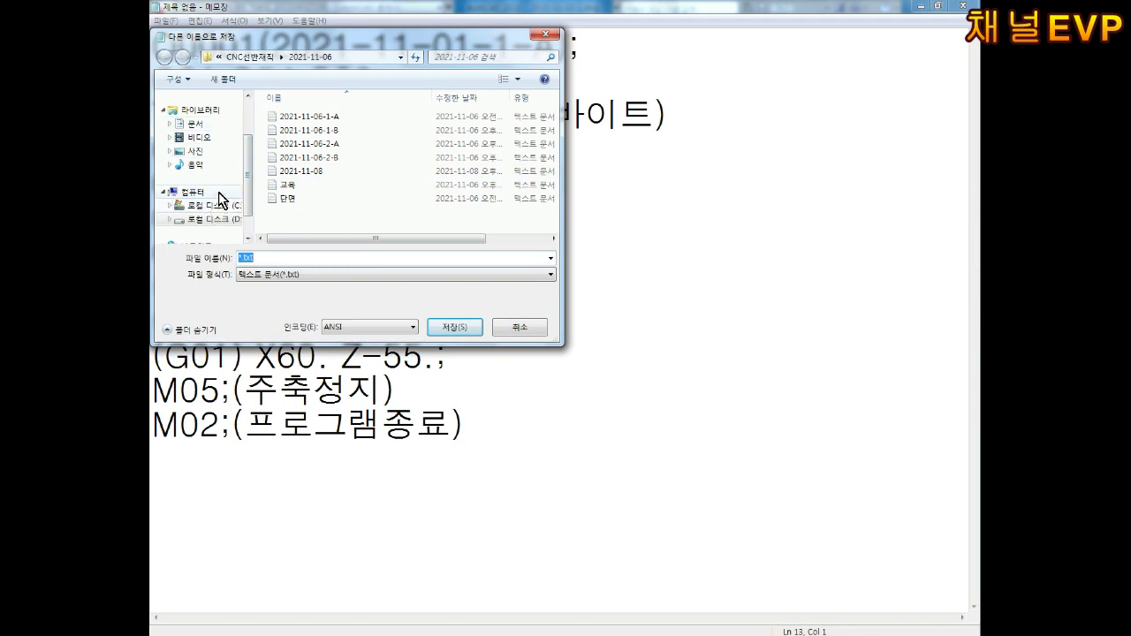
drag(249, 187, 248, 157)
click(206, 129)
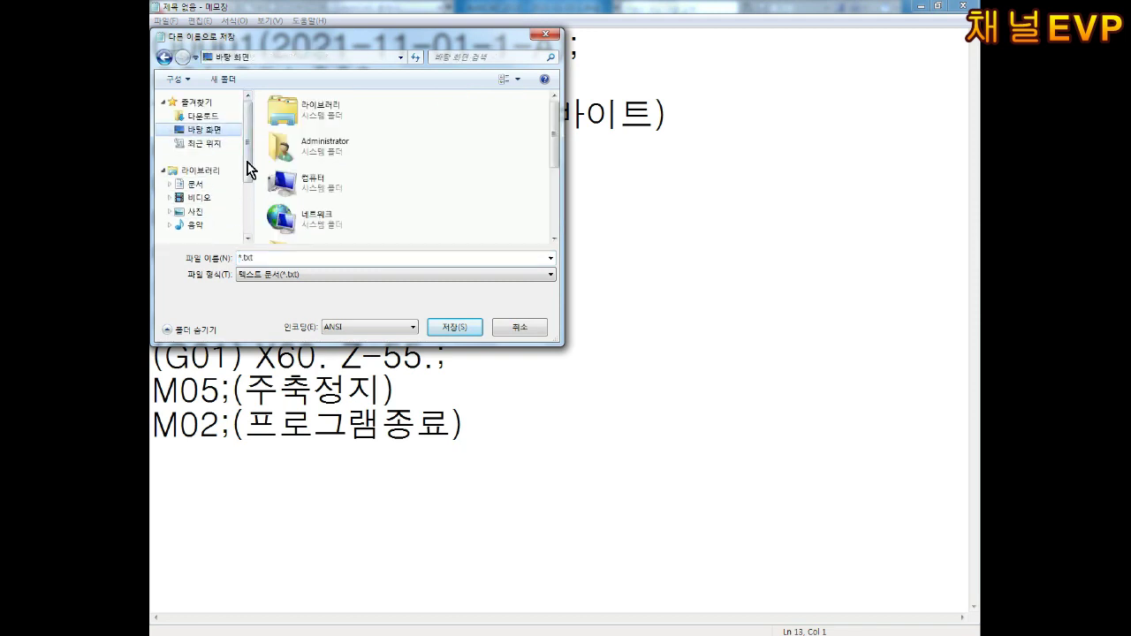
click(292, 258)
text(2021-11-10-CNC선)
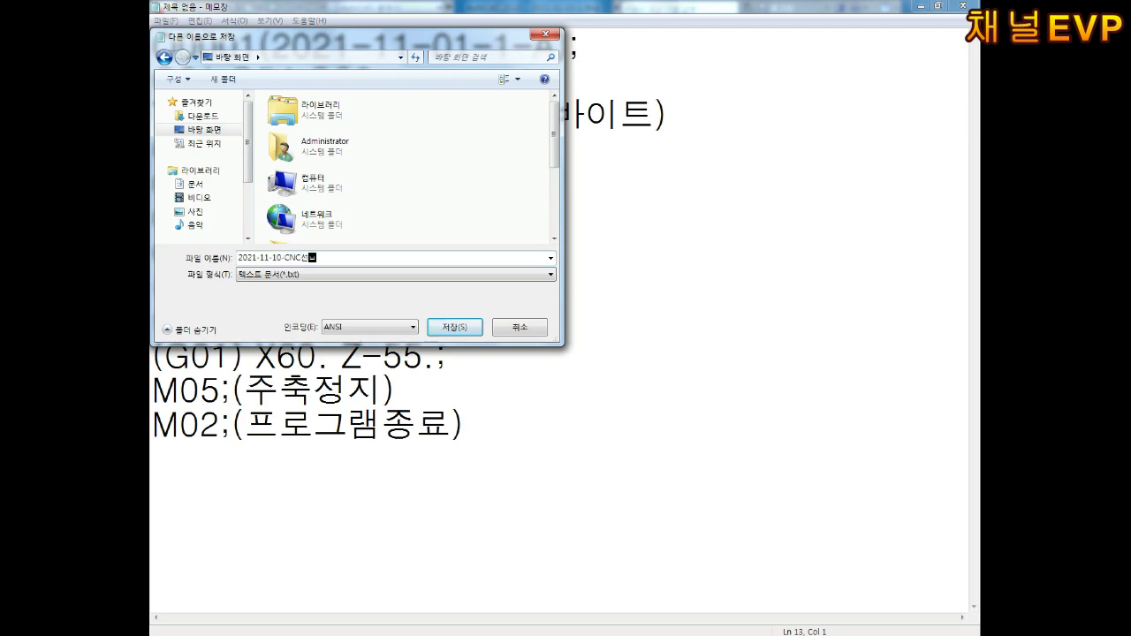
text(1)
key(Return)
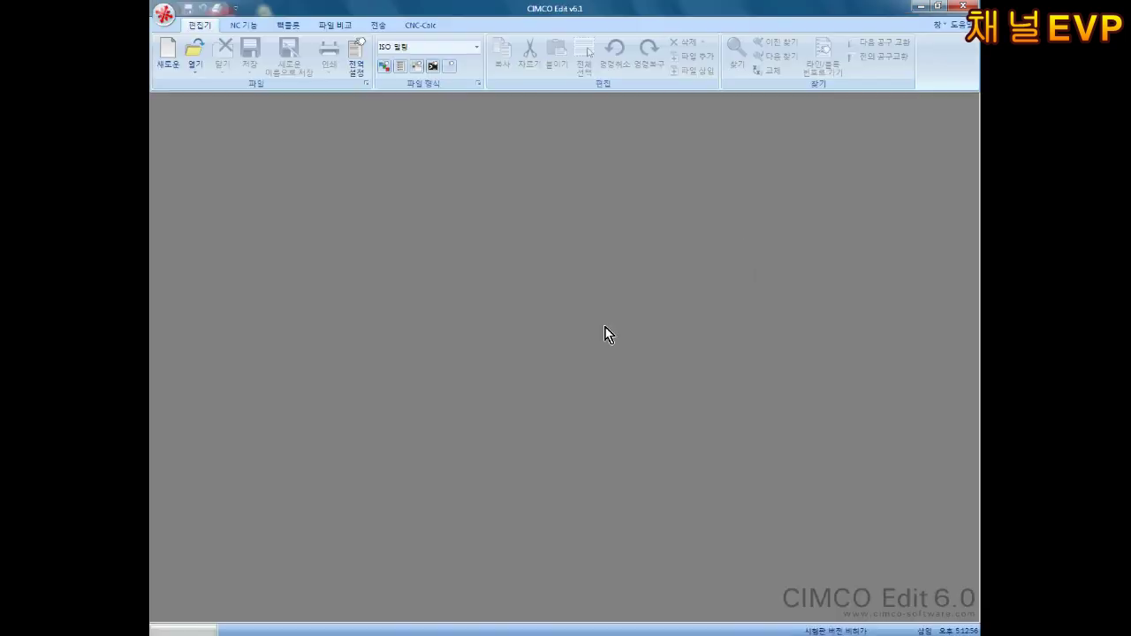
Step: In CIMCO's Open dialog, set Look in to Desktop and file type to All files
click(164, 14)
click(182, 67)
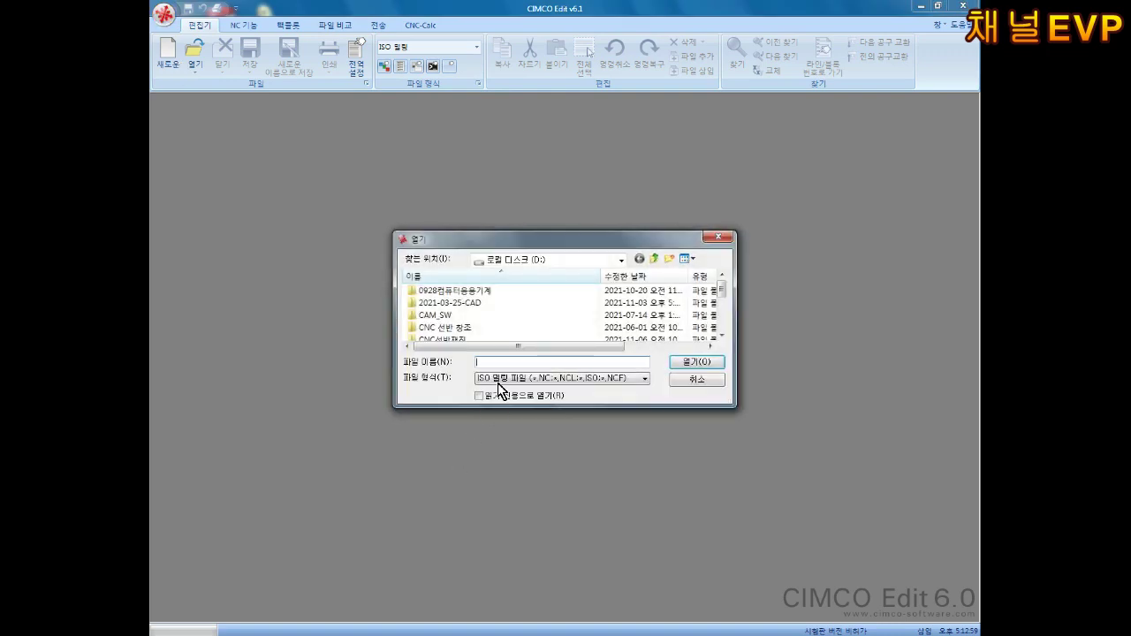
click(519, 304)
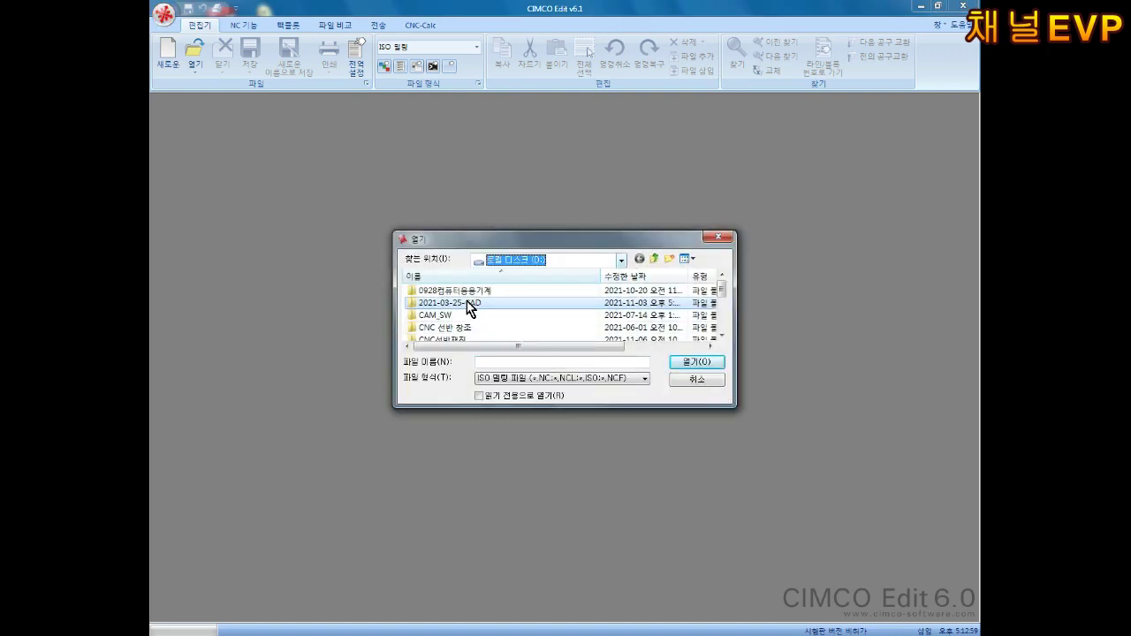
click(621, 260)
click(532, 278)
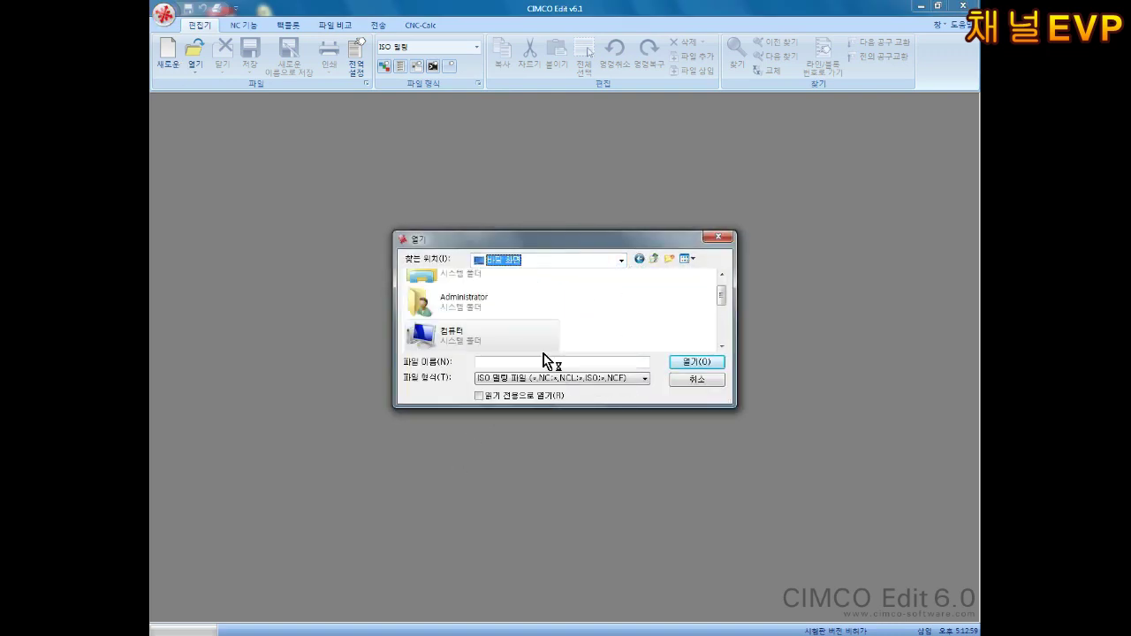
click(537, 379)
click(505, 419)
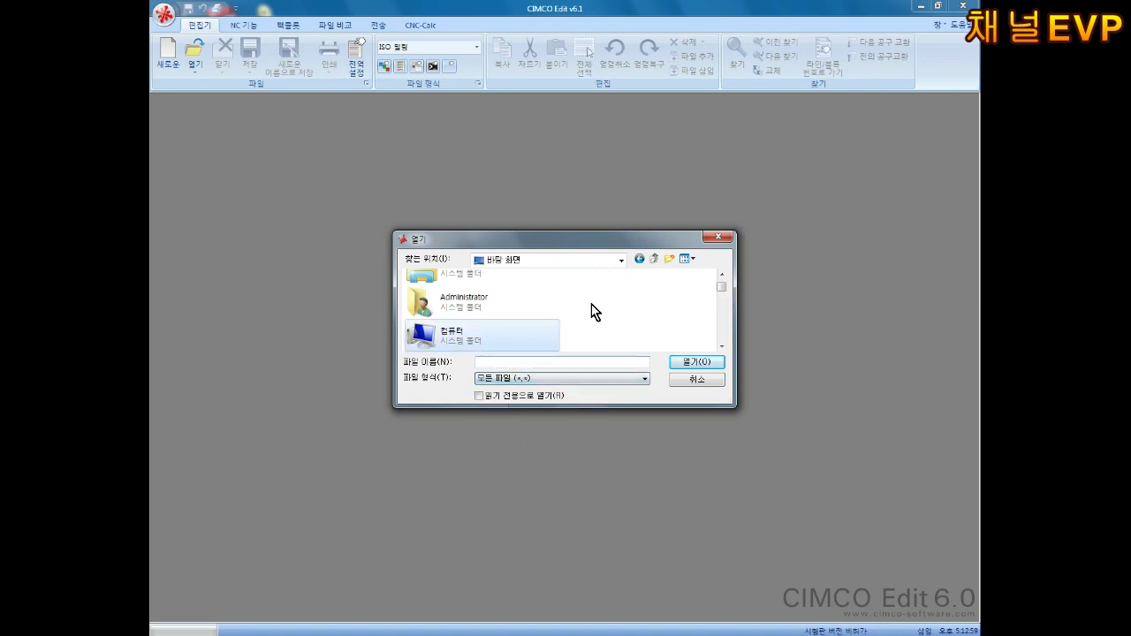
Step: Open 2021-11-10-CNC선반1.txt from the desktop file list
scroll(591, 310, down, 2)
scroll(590, 310, down, 2)
scroll(590, 310, down, 2)
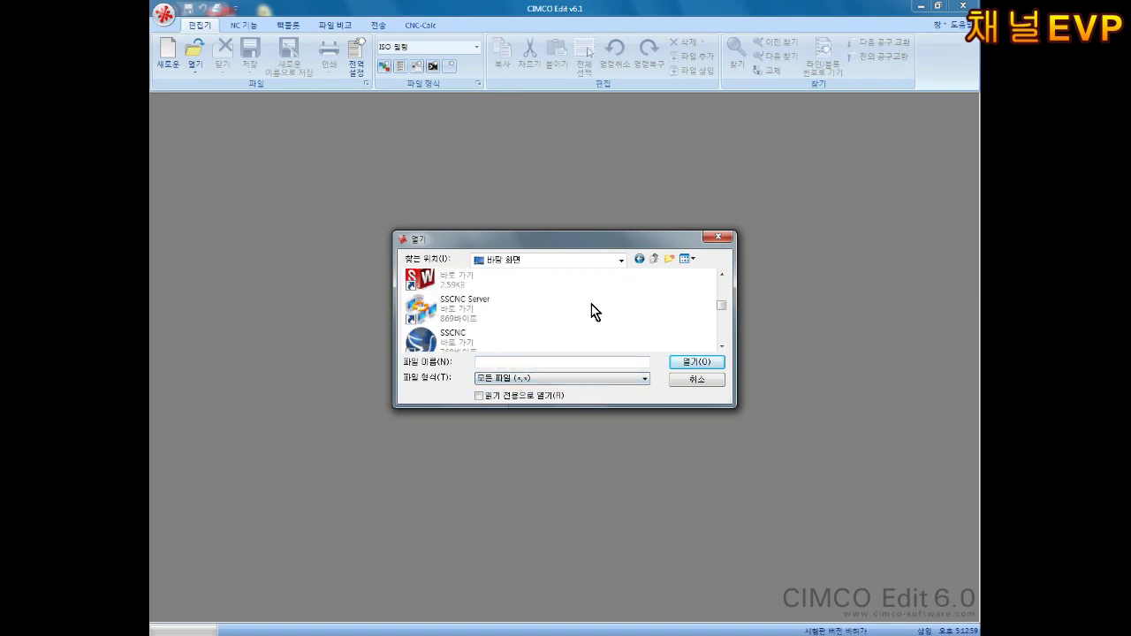
scroll(591, 318, down, 2)
scroll(591, 319, down, 2)
scroll(591, 319, down, 2)
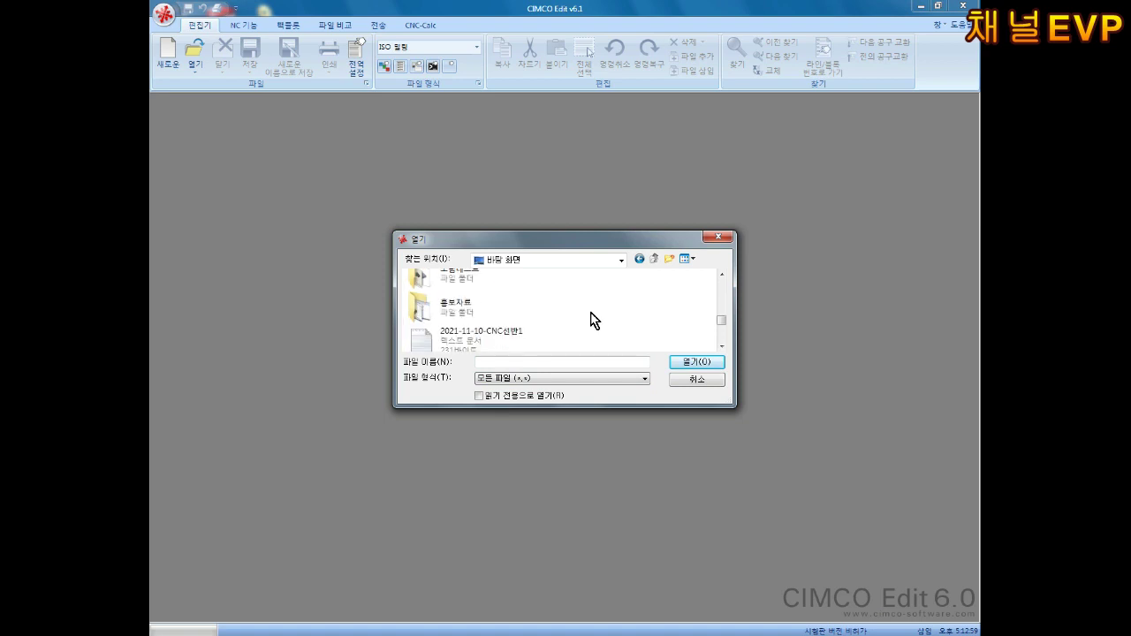
click(492, 349)
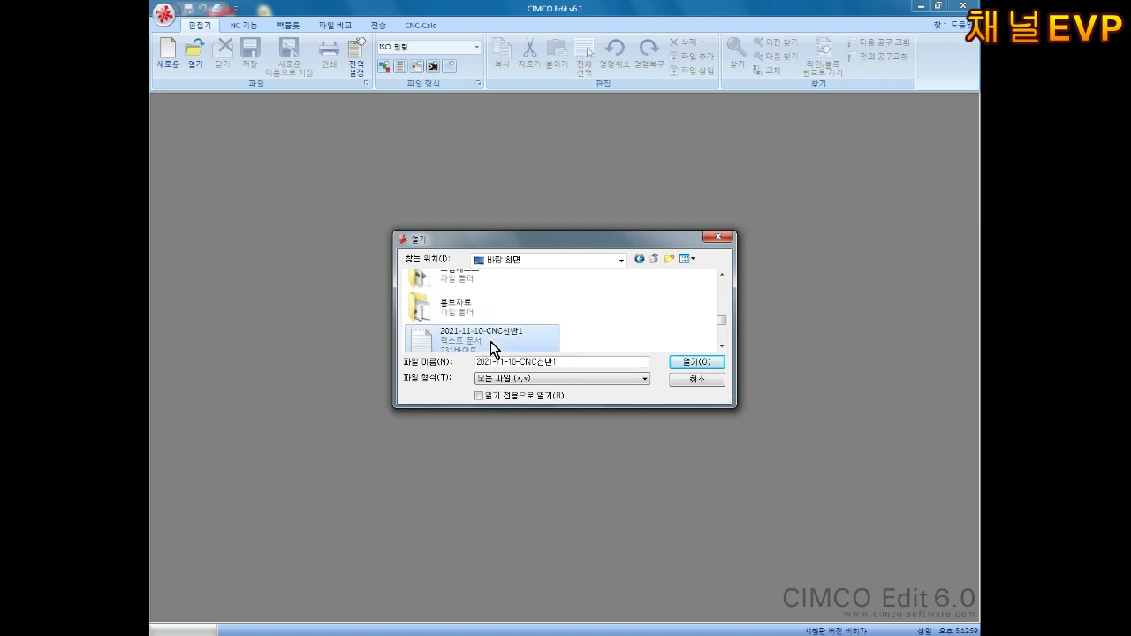
click(706, 364)
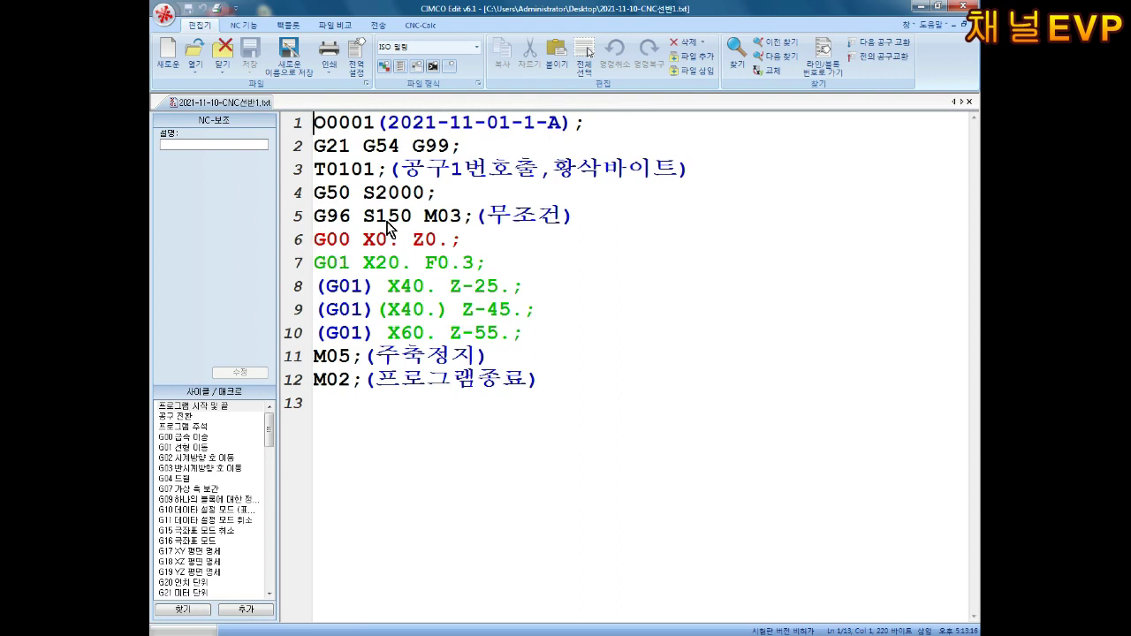
click(287, 24)
Step: Run the backplot simulation of the lathe toolpath through to the final X60. Z-55. move
click(177, 57)
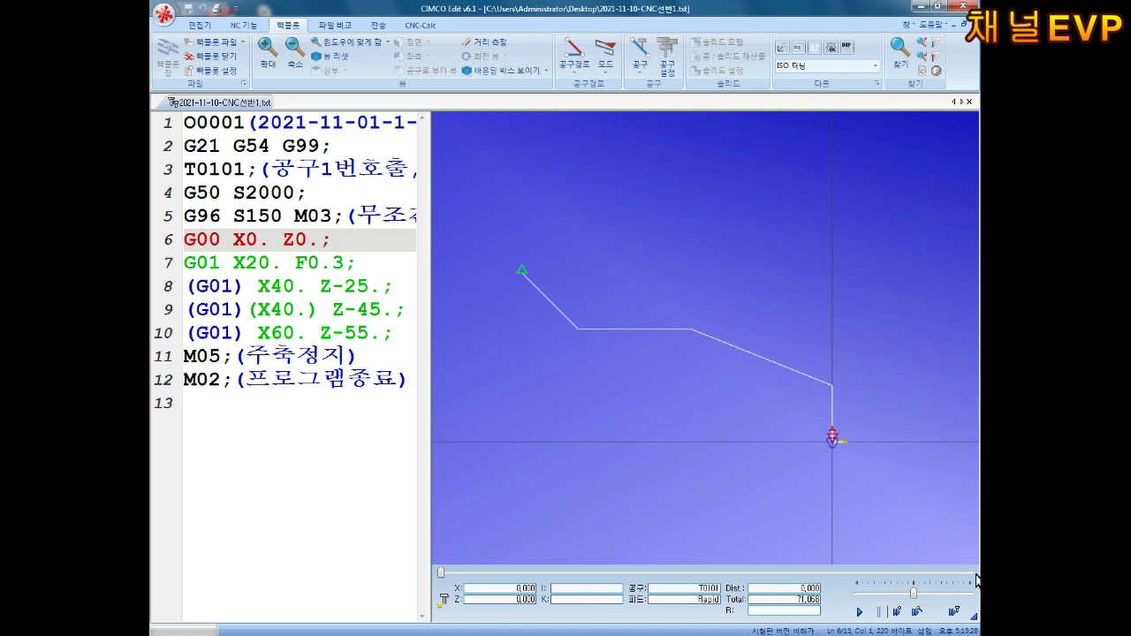
click(861, 611)
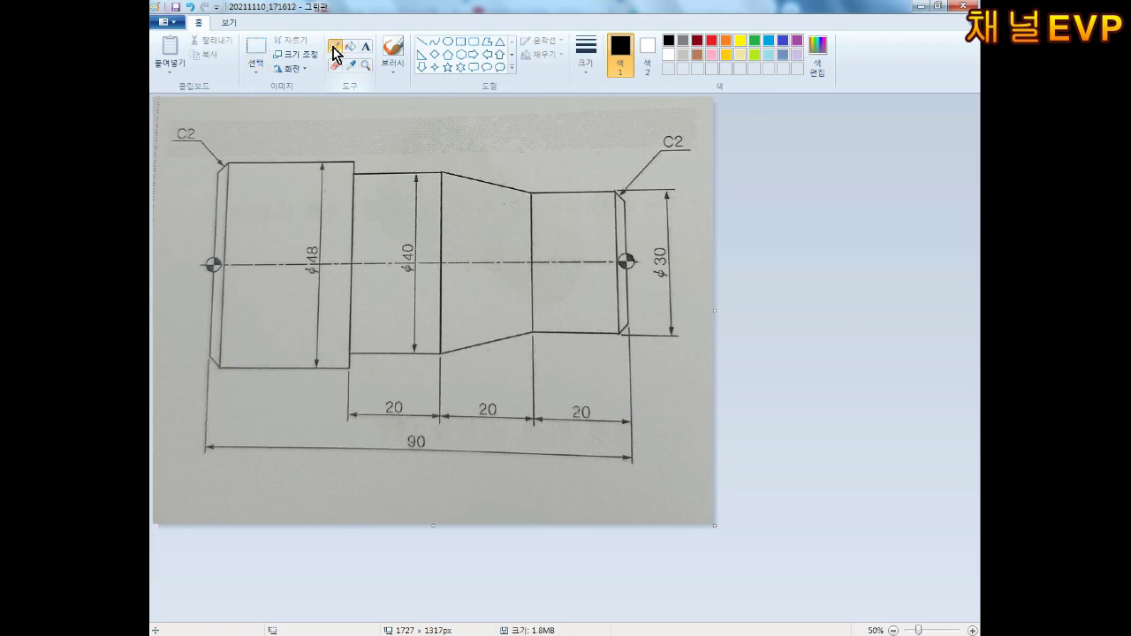
click(335, 49)
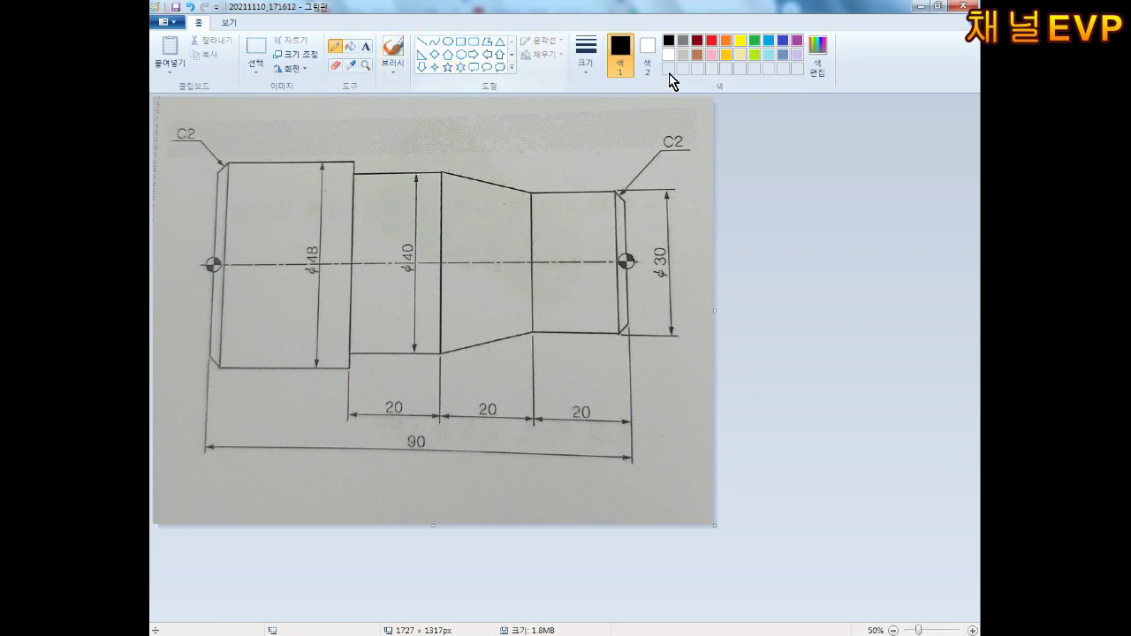
Step: Set a thick indigo pencil and start a blue mark at the left C2 chamfer
click(752, 40)
click(585, 55)
click(587, 170)
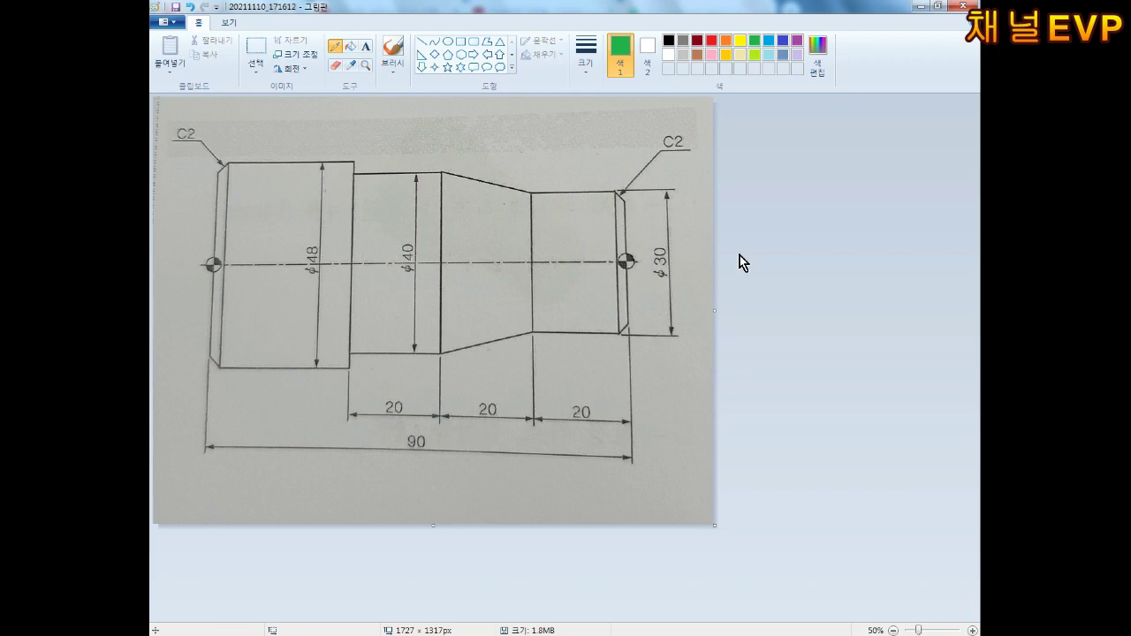
click(782, 42)
drag(196, 161, 262, 161)
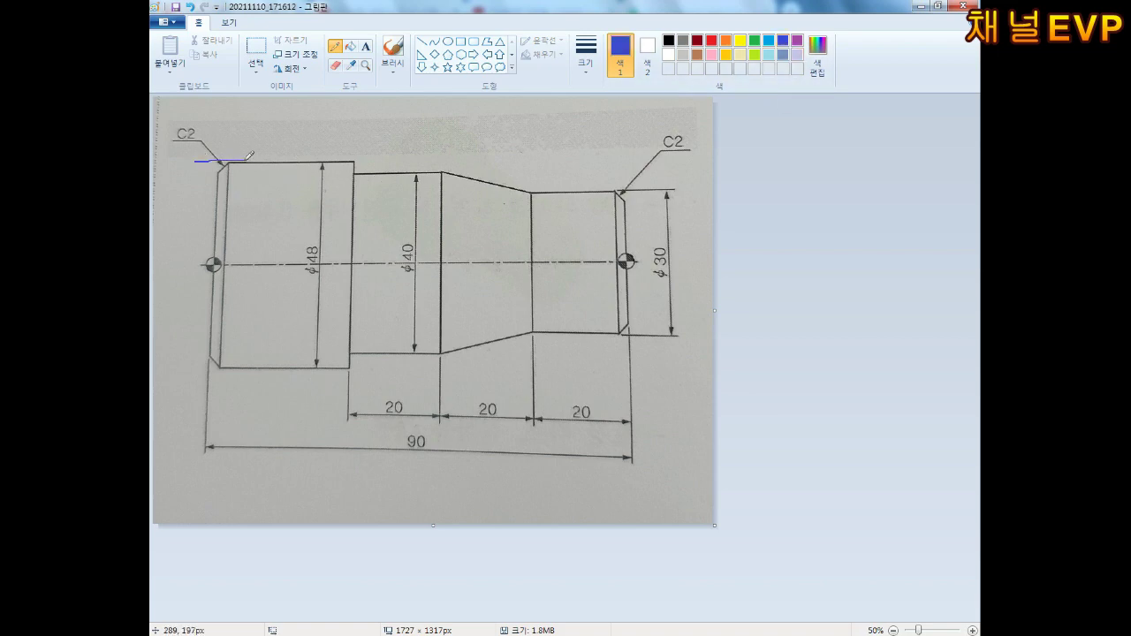
Step: Box the left C2 chamfer and the 90 dimension's left end in blue, then add a red arrow
click(586, 55)
click(592, 149)
mouse_move(196, 161)
mouse_down()
mouse_move(288, 123)
mouse_move(284, 100)
mouse_move(196, 97)
mouse_move(189, 130)
mouse_up()
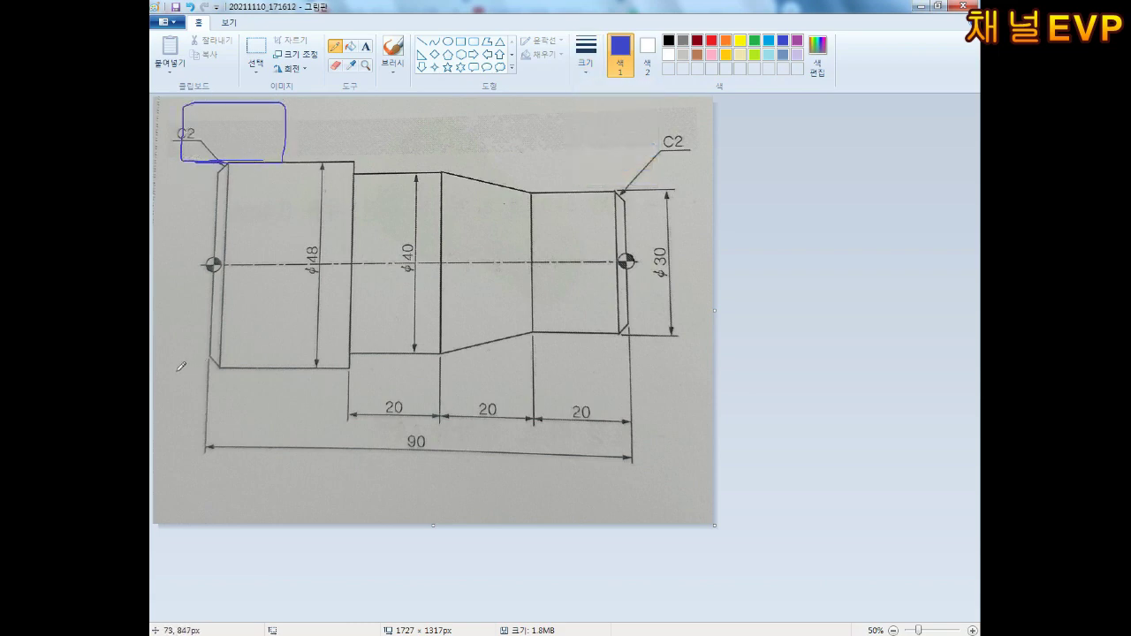
drag(173, 389, 173, 449)
mouse_move(174, 371)
mouse_down()
mouse_move(226, 365)
mouse_move(278, 387)
mouse_move(277, 450)
mouse_move(178, 443)
mouse_up()
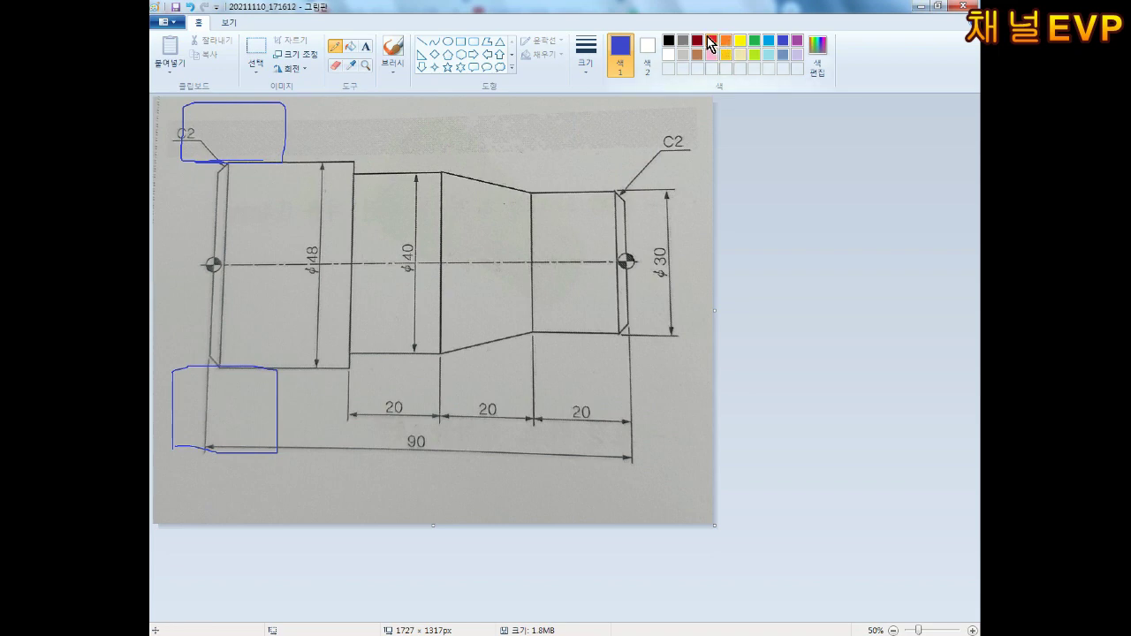
click(711, 40)
mouse_move(388, 131)
mouse_down()
mouse_move(385, 161)
mouse_move(415, 106)
mouse_move(354, 143)
mouse_move(292, 131)
mouse_up()
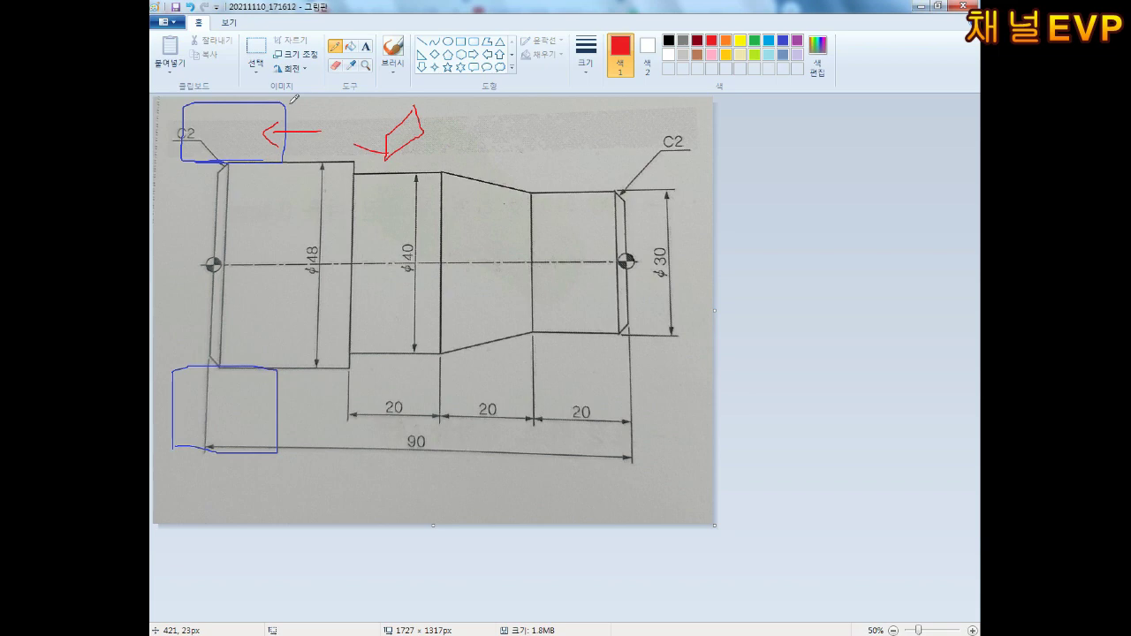
Step: Draw a red line through the ⌀48 step and green paths from the right C2 and left end
drag(293, 103, 289, 449)
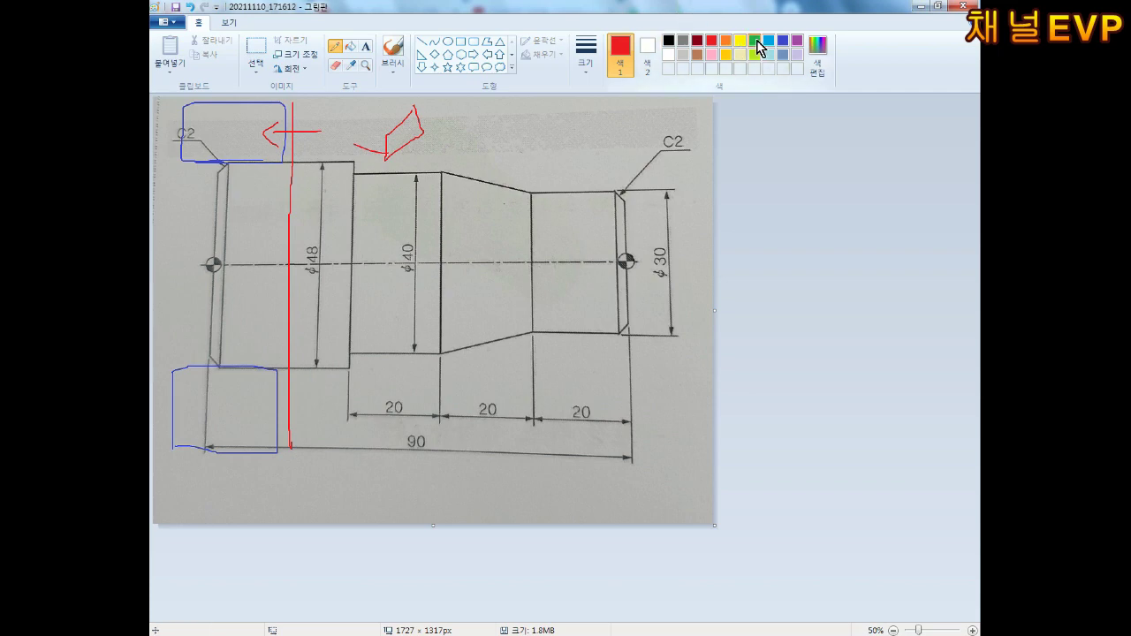
click(755, 41)
mouse_move(615, 151)
mouse_down()
mouse_move(408, 128)
mouse_move(378, 151)
mouse_move(368, 137)
mouse_up()
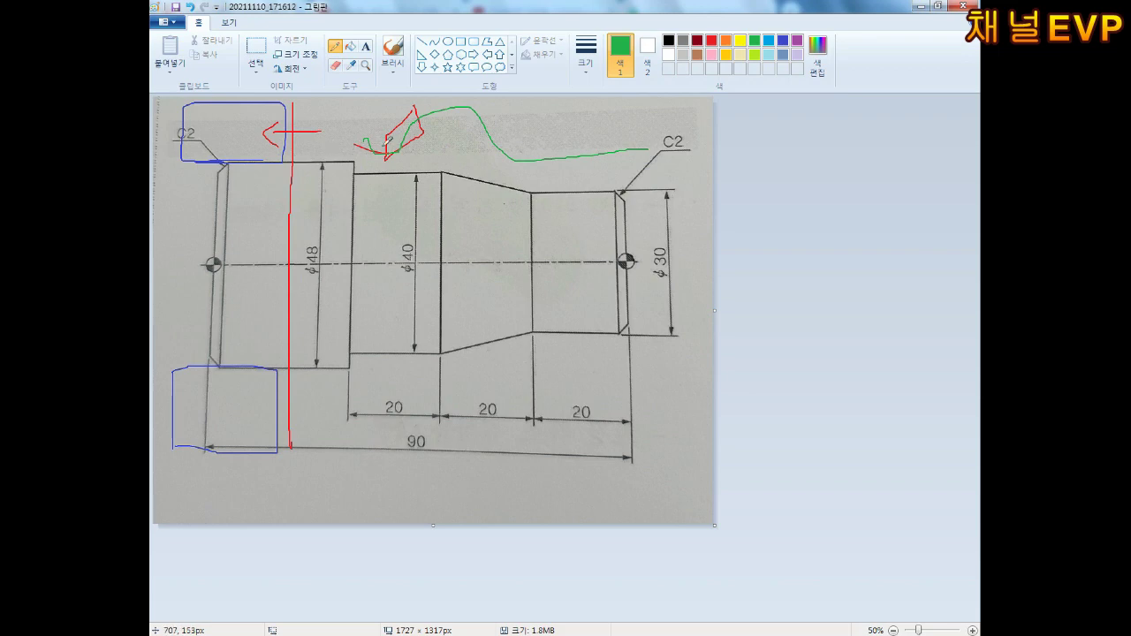
mouse_move(386, 139)
mouse_down()
mouse_move(323, 146)
mouse_move(323, 120)
mouse_move(315, 124)
mouse_move(340, 122)
mouse_up()
mouse_move(324, 116)
mouse_down()
mouse_move(311, 133)
mouse_move(355, 124)
mouse_up()
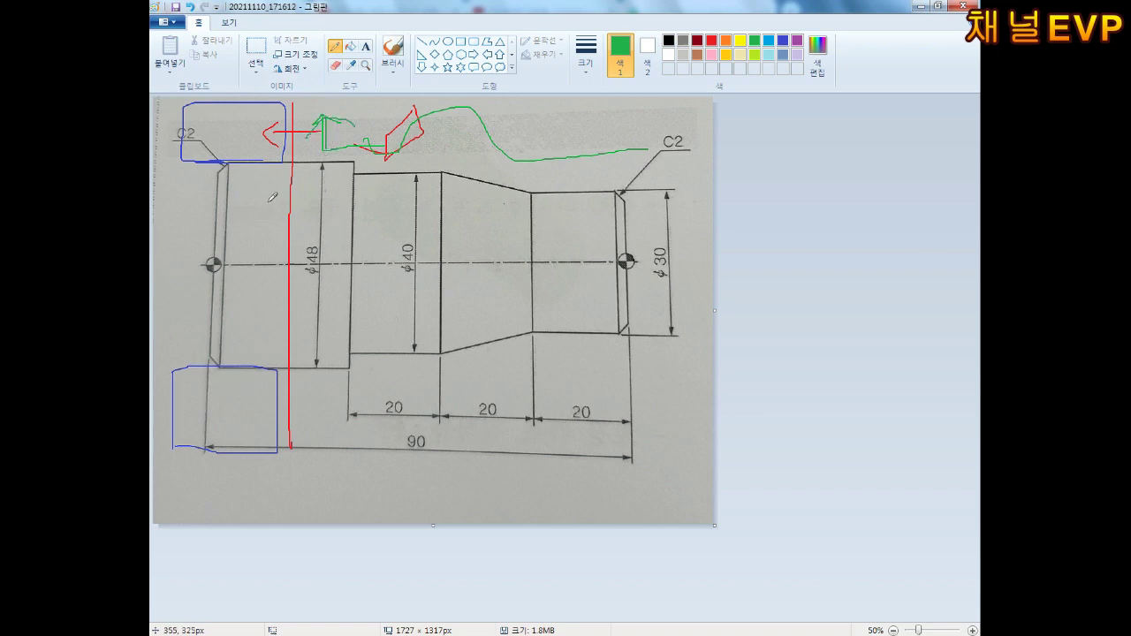
drag(170, 229, 282, 146)
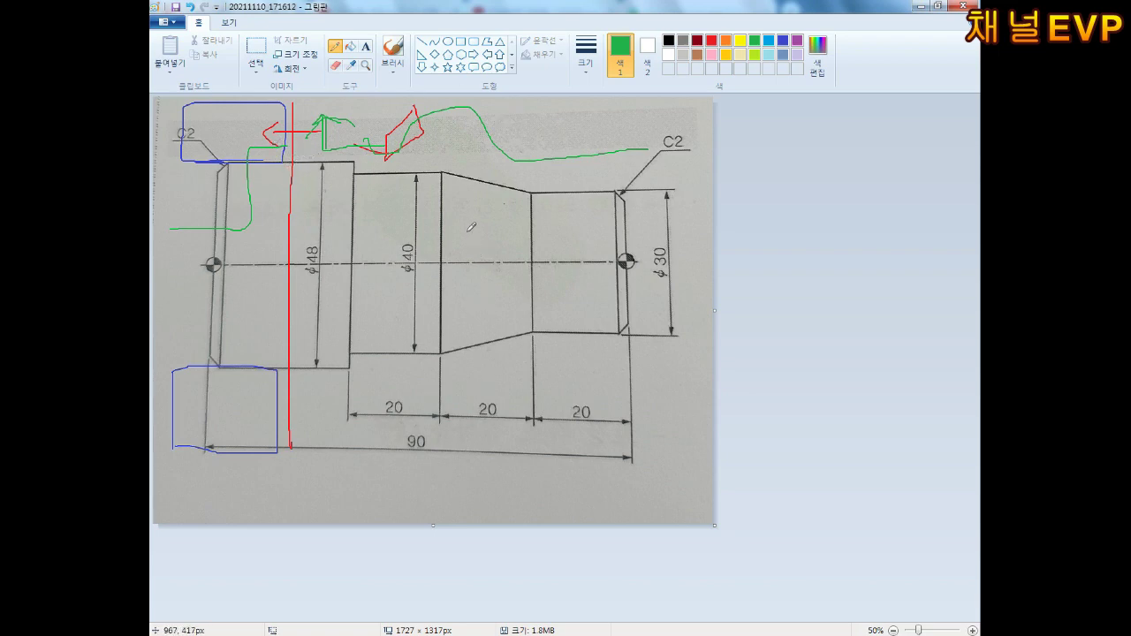
mouse_move(467, 202)
mouse_down()
mouse_move(466, 292)
mouse_move(491, 201)
mouse_move(529, 257)
mouse_move(515, 294)
mouse_move(459, 293)
mouse_up()
Step: Add orange marks around the right section, then undo the orange outline and green bracket
click(725, 41)
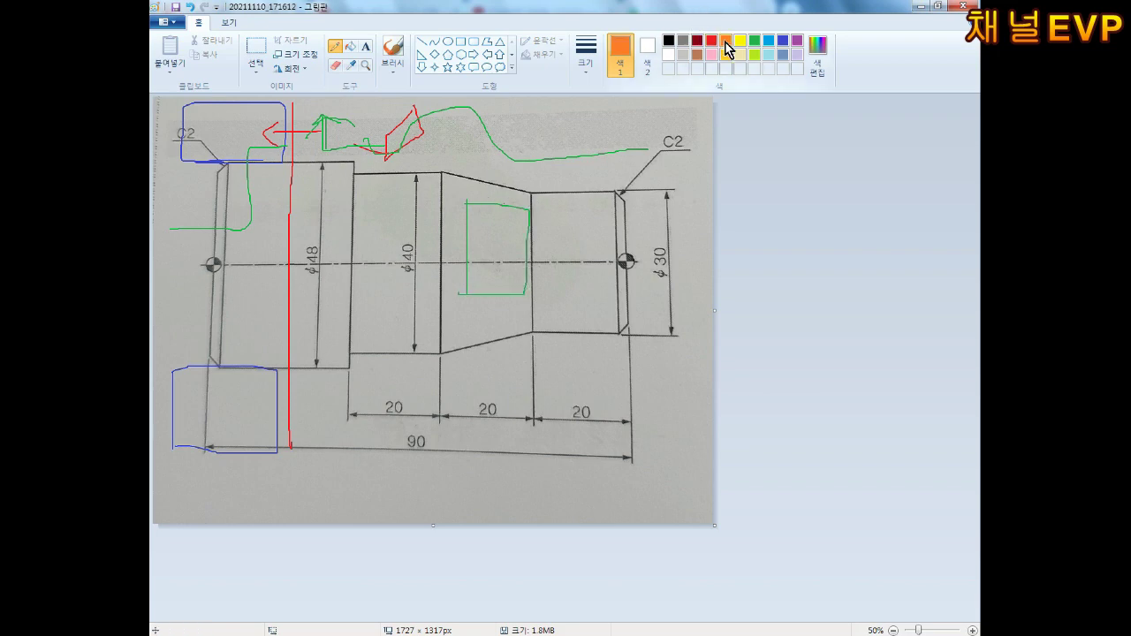
mouse_move(529, 281)
mouse_down()
mouse_move(539, 187)
mouse_move(619, 184)
mouse_move(635, 216)
mouse_move(623, 288)
mouse_move(530, 285)
mouse_up()
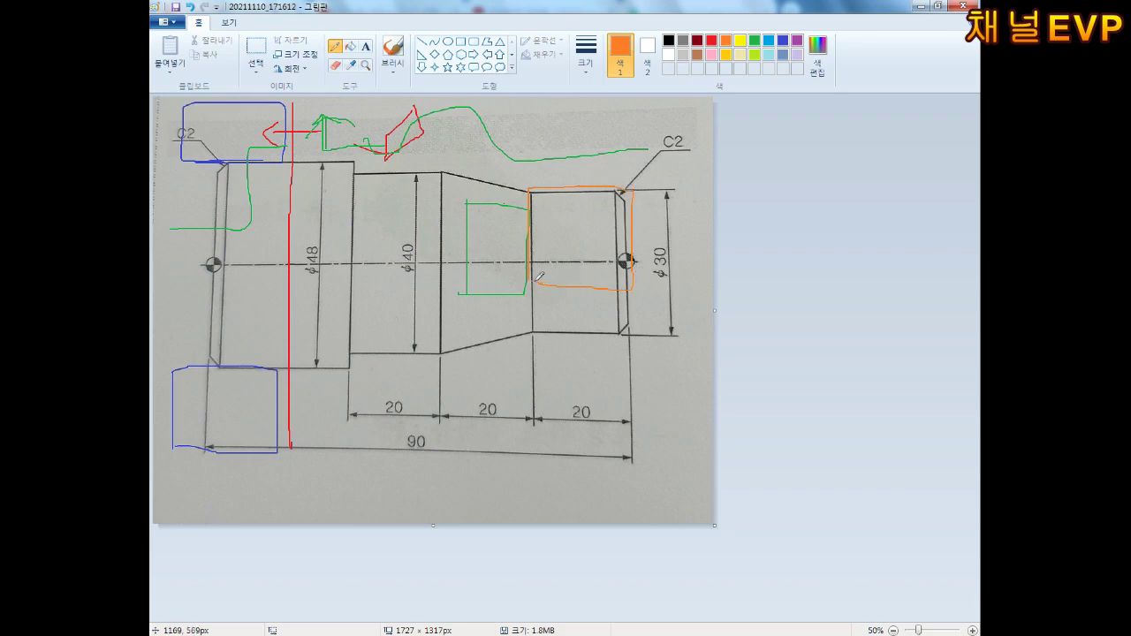
drag(301, 160, 295, 155)
drag(292, 367, 305, 355)
key(ctrl+z)
key(ctrl+z)
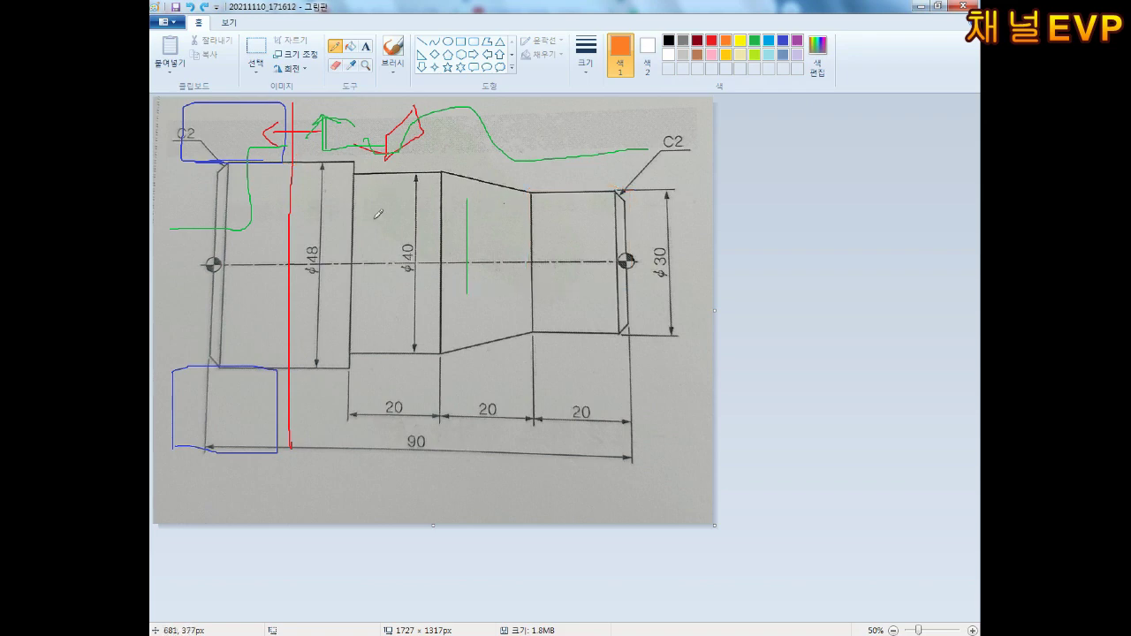
key(ctrl+z)
Step: Trace the tapered top edge in pink, starting with a dot where the taper begins
click(712, 55)
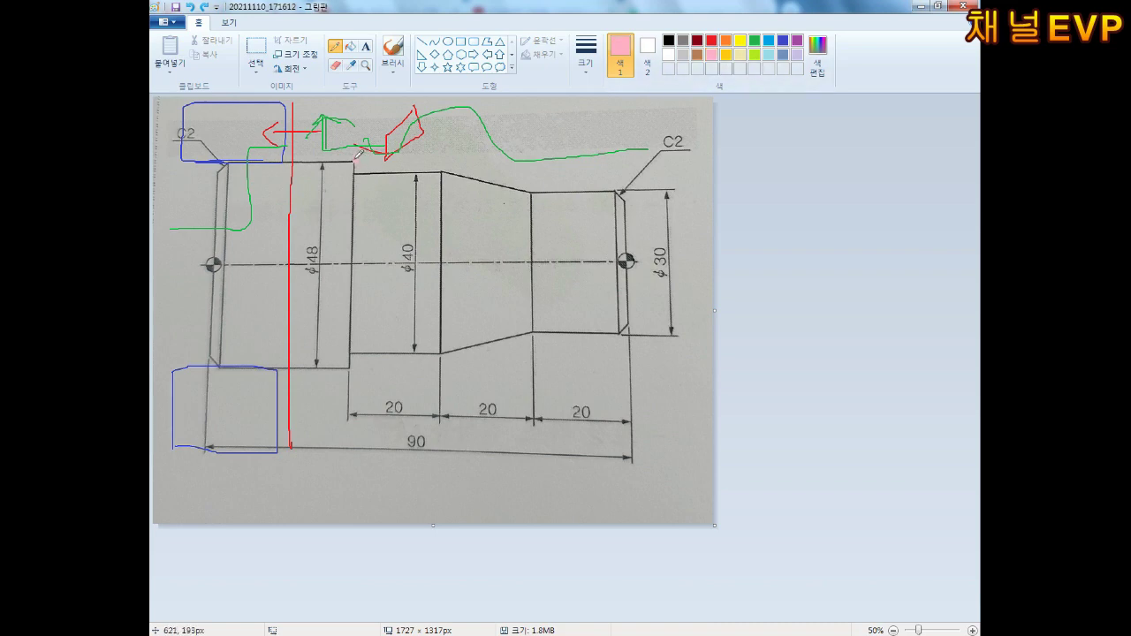
click(354, 159)
drag(565, 150, 461, 159)
Step: In red, mark the right centre point, the step corner, and the centre line across the part
click(711, 40)
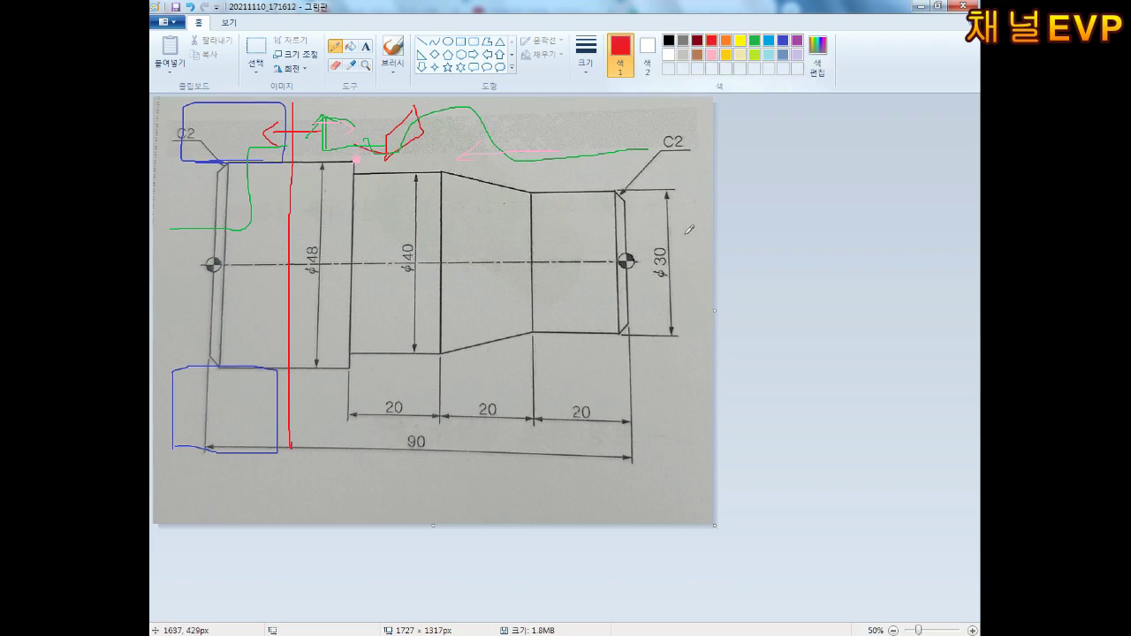
mouse_move(627, 272)
mouse_down()
mouse_move(610, 258)
mouse_move(640, 244)
mouse_move(643, 269)
mouse_move(629, 273)
mouse_up()
mouse_move(354, 162)
mouse_down()
mouse_move(344, 151)
mouse_move(366, 150)
mouse_move(350, 160)
mouse_up()
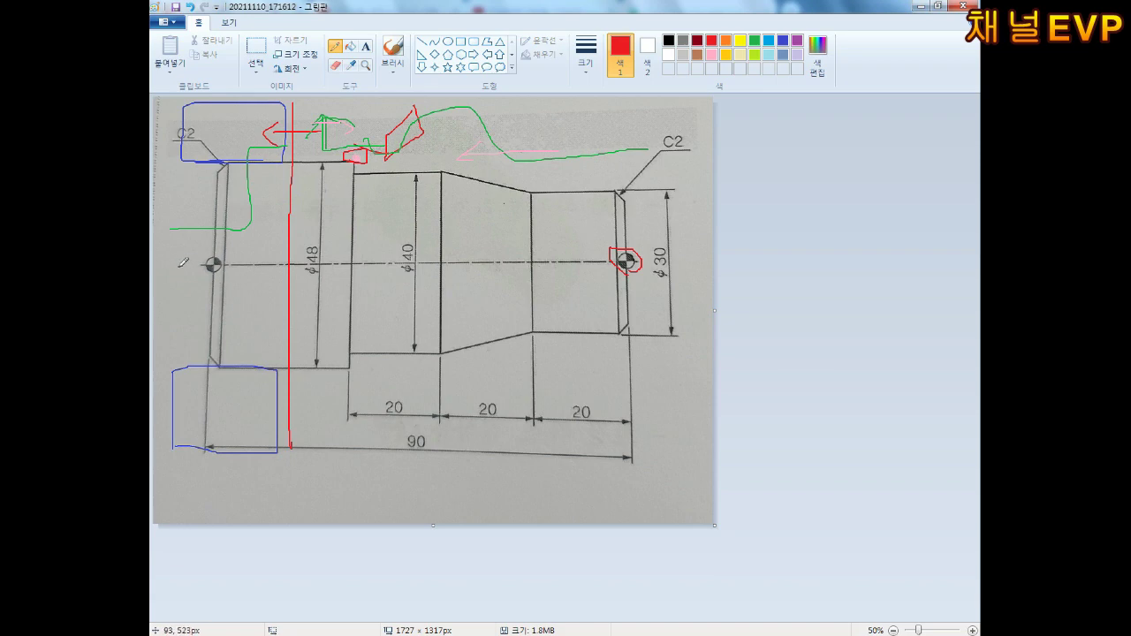
drag(184, 262, 714, 257)
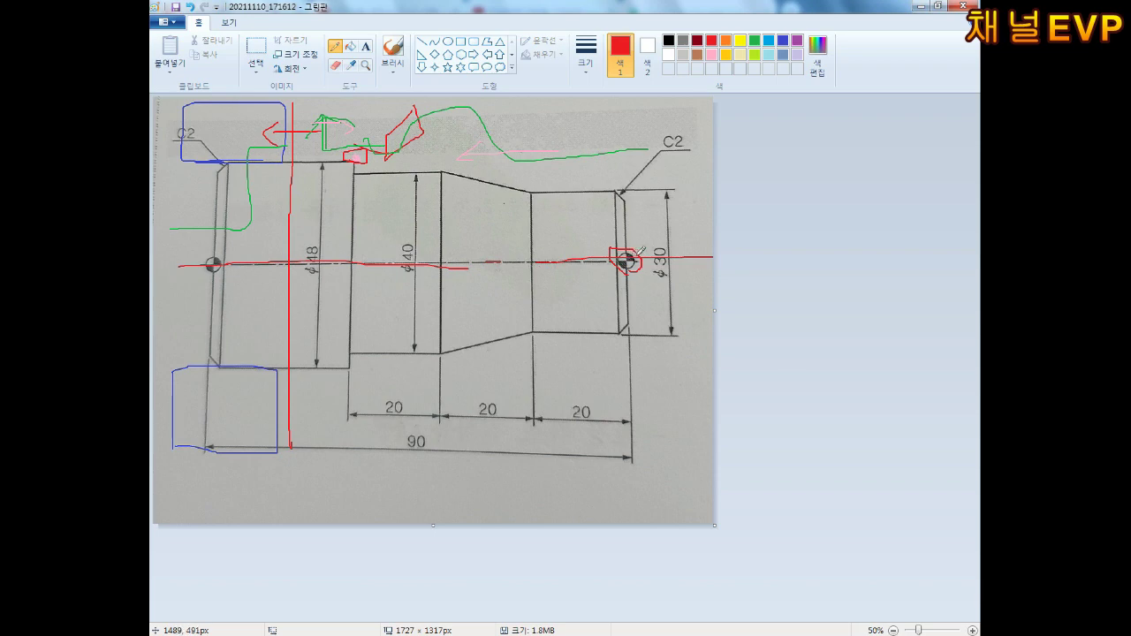
Step: Write red point numbers 1, 2, 3, 4, 5, 6 and onward at the profile corners, right to left
drag(642, 230, 645, 239)
click(624, 201)
drag(641, 188, 687, 191)
mouse_move(609, 195)
mouse_down()
mouse_move(623, 166)
mouse_move(617, 175)
mouse_up()
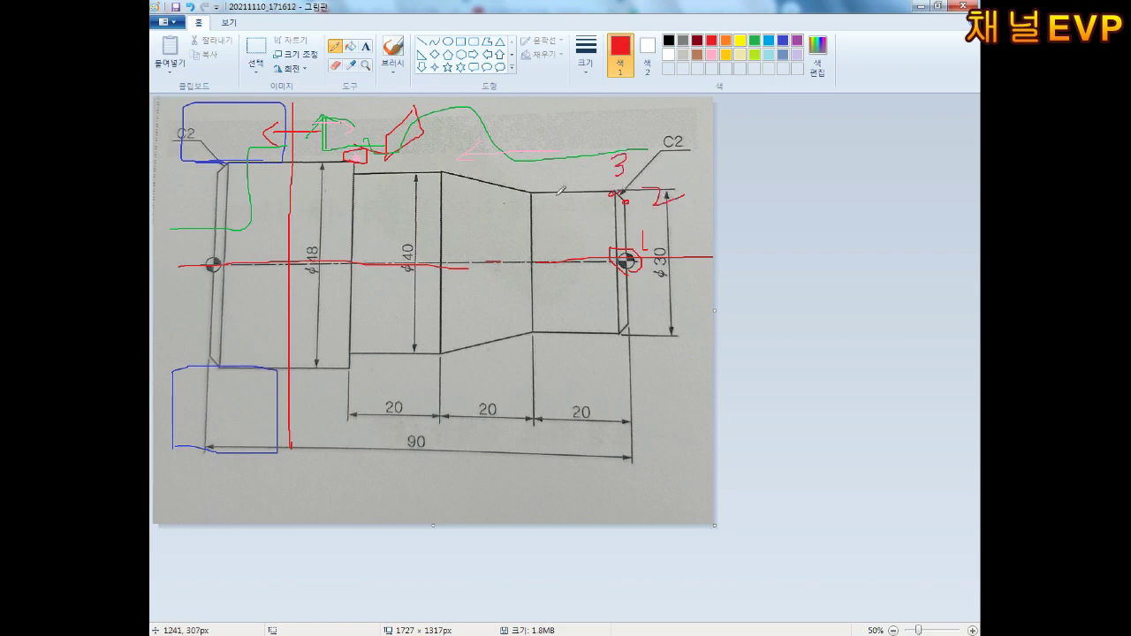
mouse_move(536, 193)
mouse_down()
mouse_move(528, 189)
mouse_move(573, 177)
mouse_move(553, 210)
mouse_up()
drag(455, 169, 447, 188)
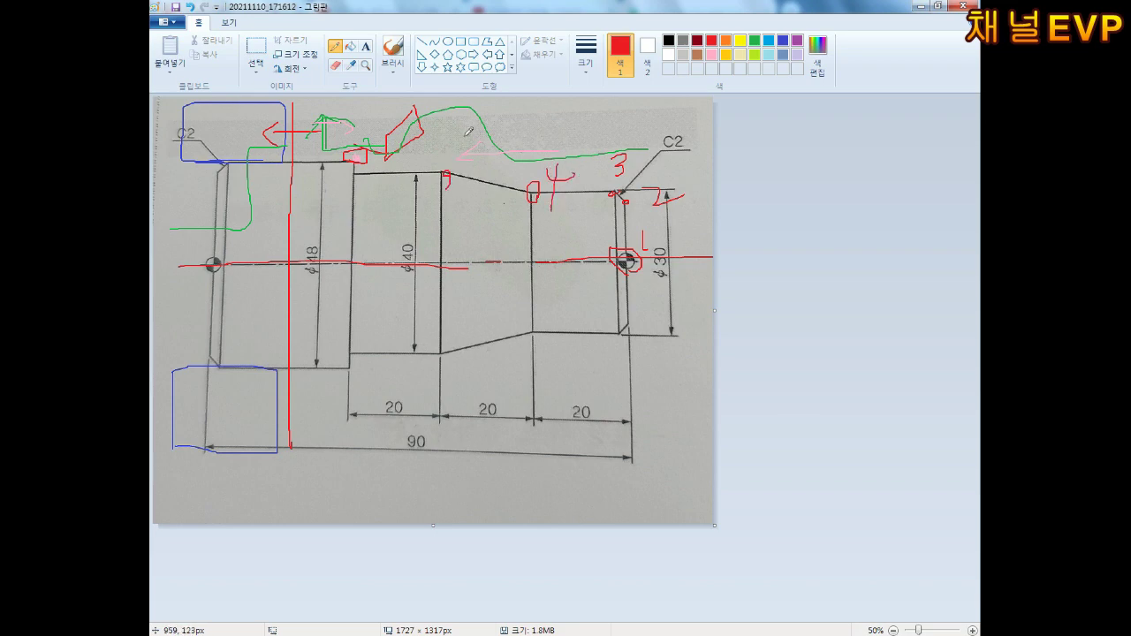
mouse_move(465, 129)
mouse_down()
mouse_move(459, 159)
mouse_move(482, 131)
mouse_up()
drag(355, 181, 404, 180)
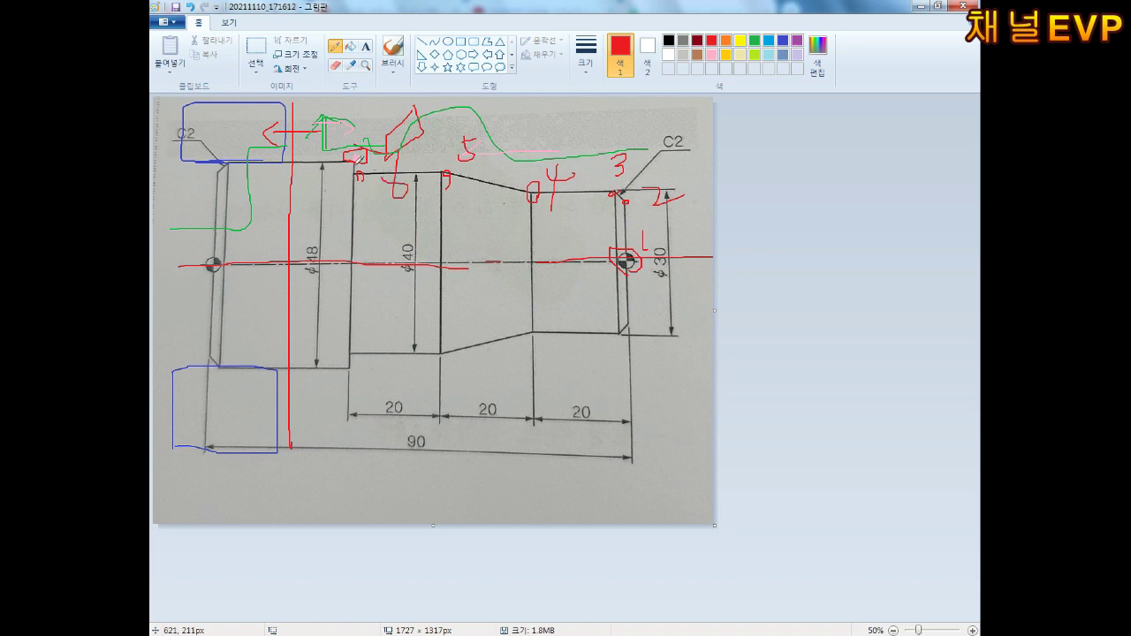
mouse_move(380, 102)
mouse_down()
mouse_move(373, 131)
mouse_move(390, 113)
mouse_move(383, 152)
mouse_up()
Step: Pencil red trial G01 X Z notes below the part
drag(568, 351, 556, 383)
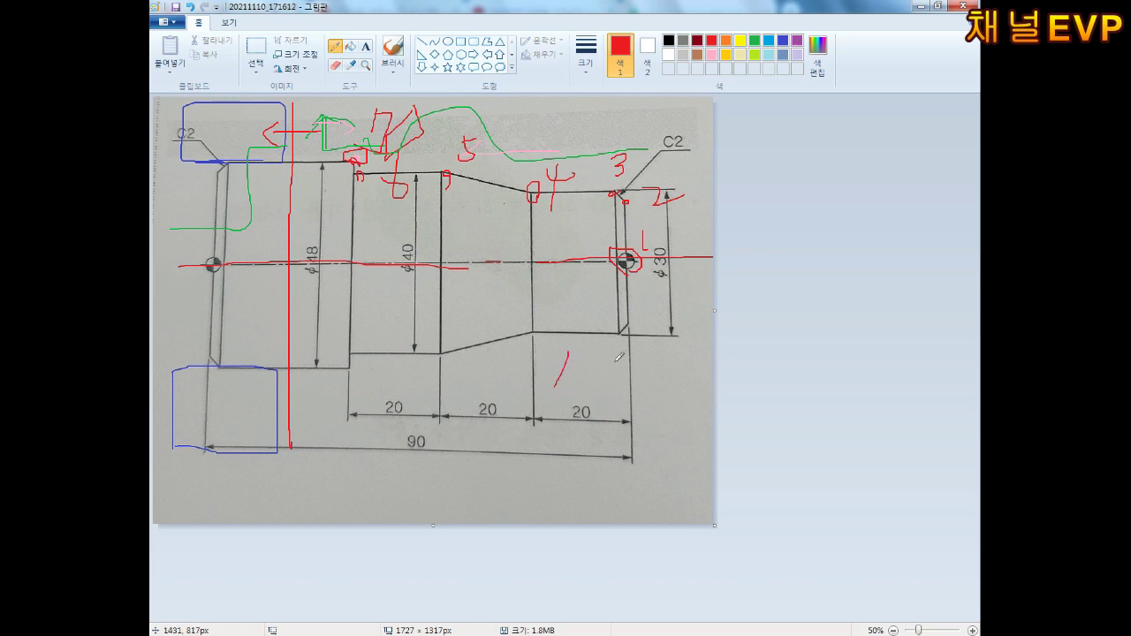
mouse_move(621, 355)
mouse_down()
mouse_move(598, 395)
mouse_move(688, 393)
mouse_up()
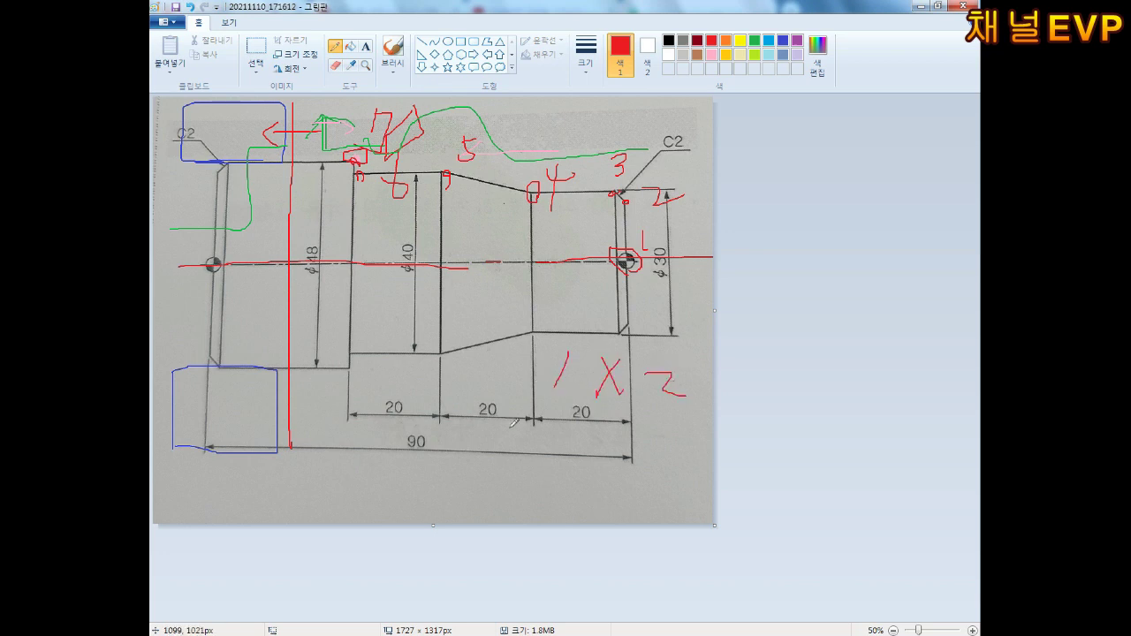
mouse_move(533, 421)
mouse_down()
mouse_move(577, 440)
mouse_move(585, 465)
mouse_move(689, 458)
mouse_move(687, 440)
mouse_up()
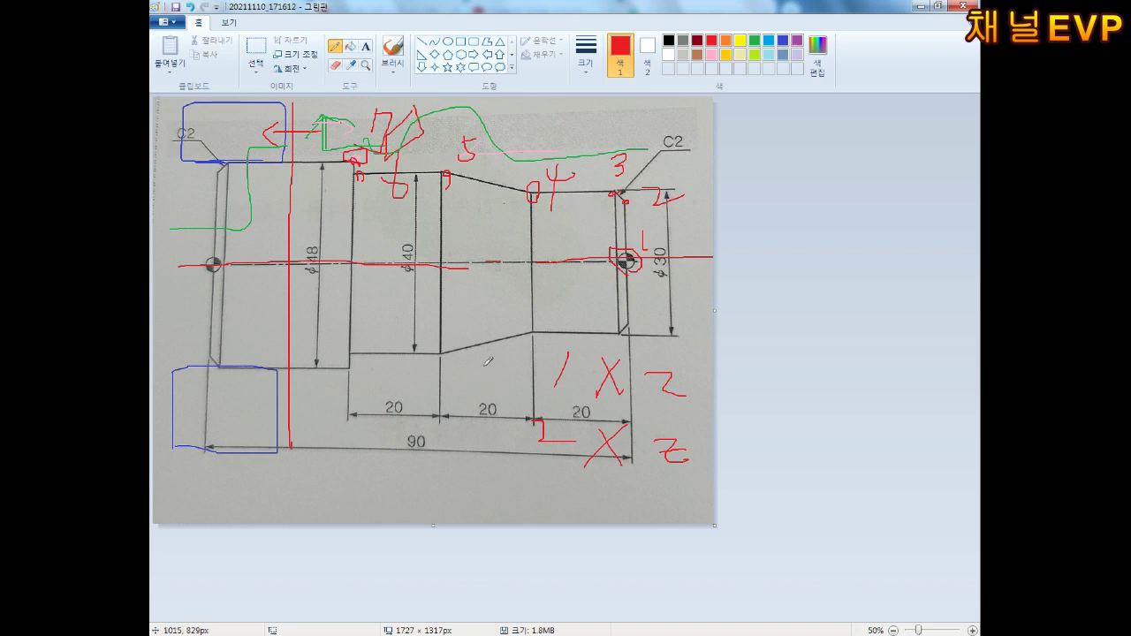
mouse_move(497, 343)
mouse_down()
mouse_move(491, 373)
mouse_move(529, 352)
mouse_move(534, 371)
mouse_move(548, 343)
mouse_up()
mouse_move(493, 424)
mouse_down()
mouse_move(483, 442)
mouse_move(506, 456)
mouse_move(535, 419)
mouse_up()
drag(531, 425, 518, 475)
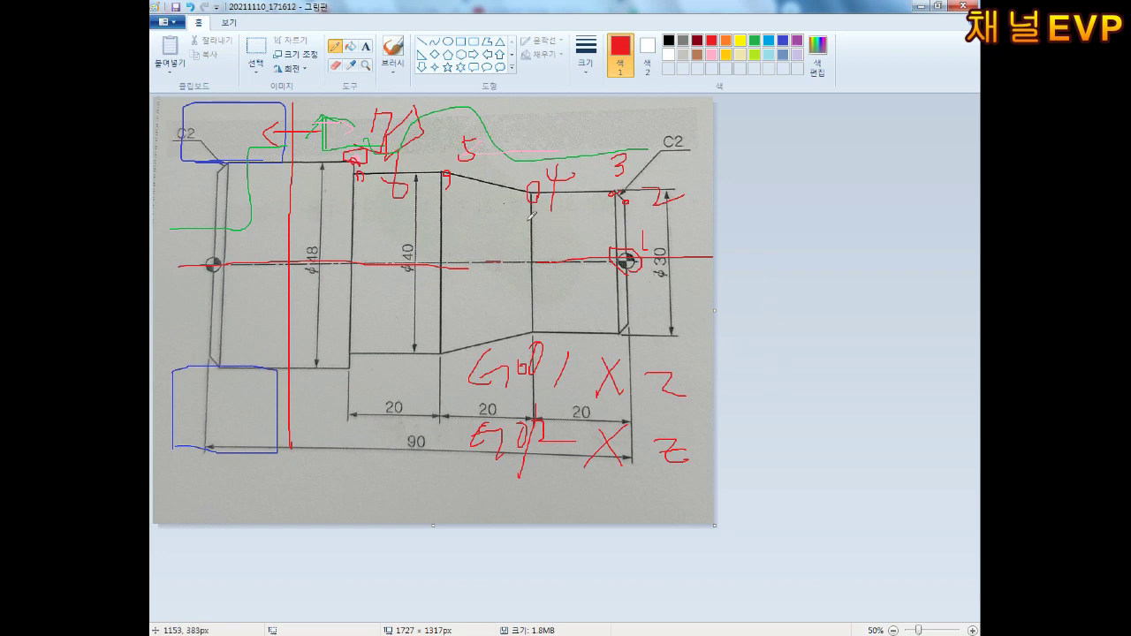
Step: Cancel the File > Open picture dialog, then undo the red 6 point number
click(183, 22)
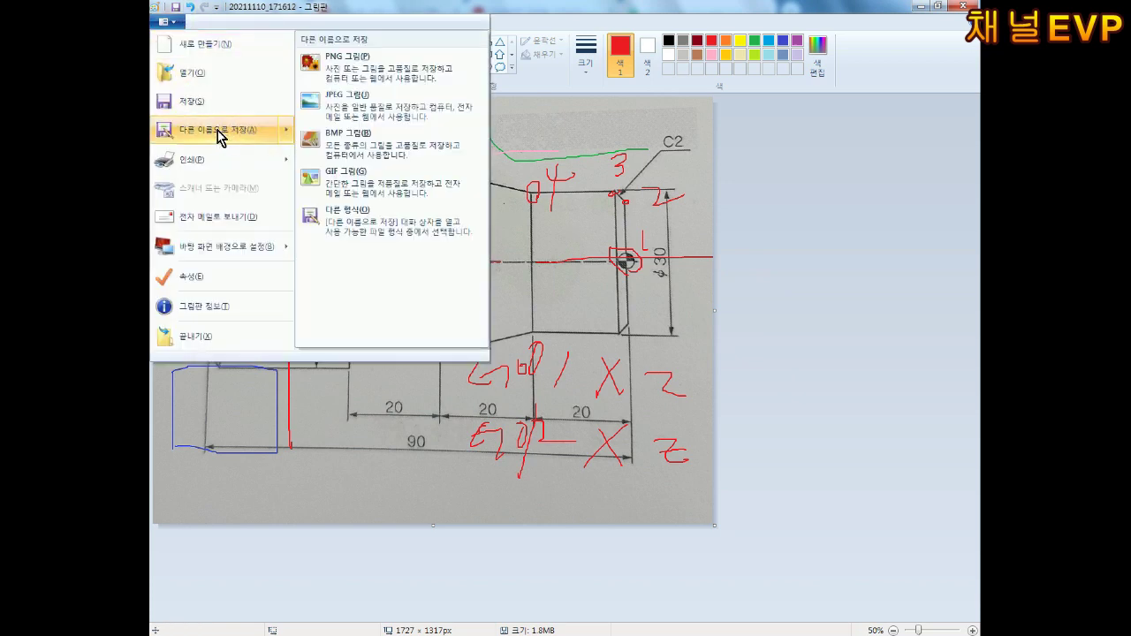
mouse_move(192, 159)
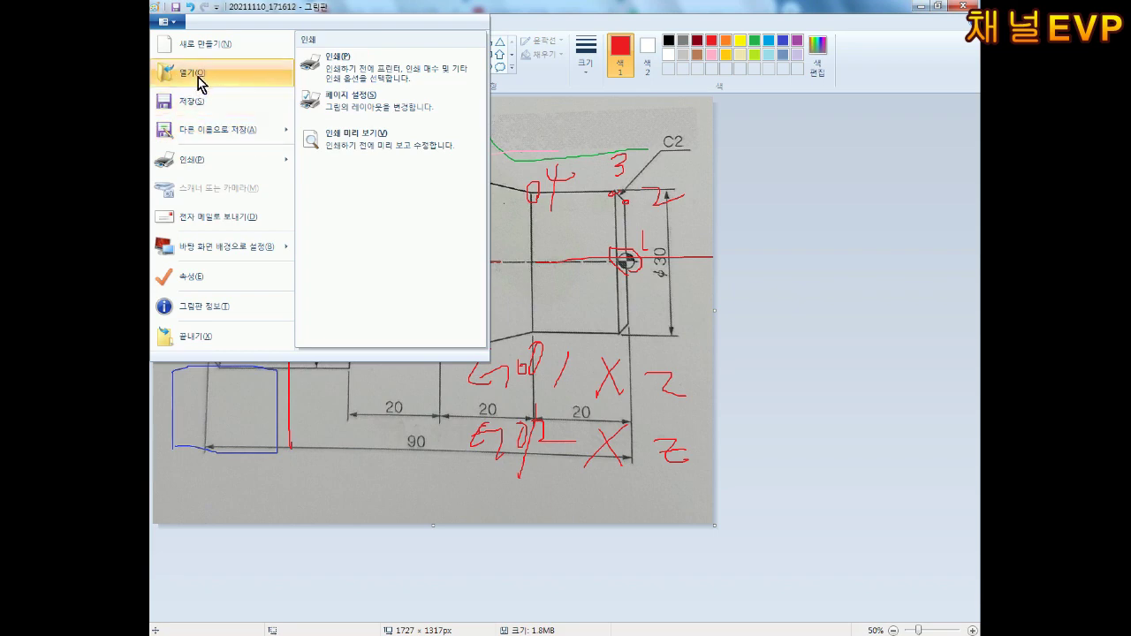
click(192, 74)
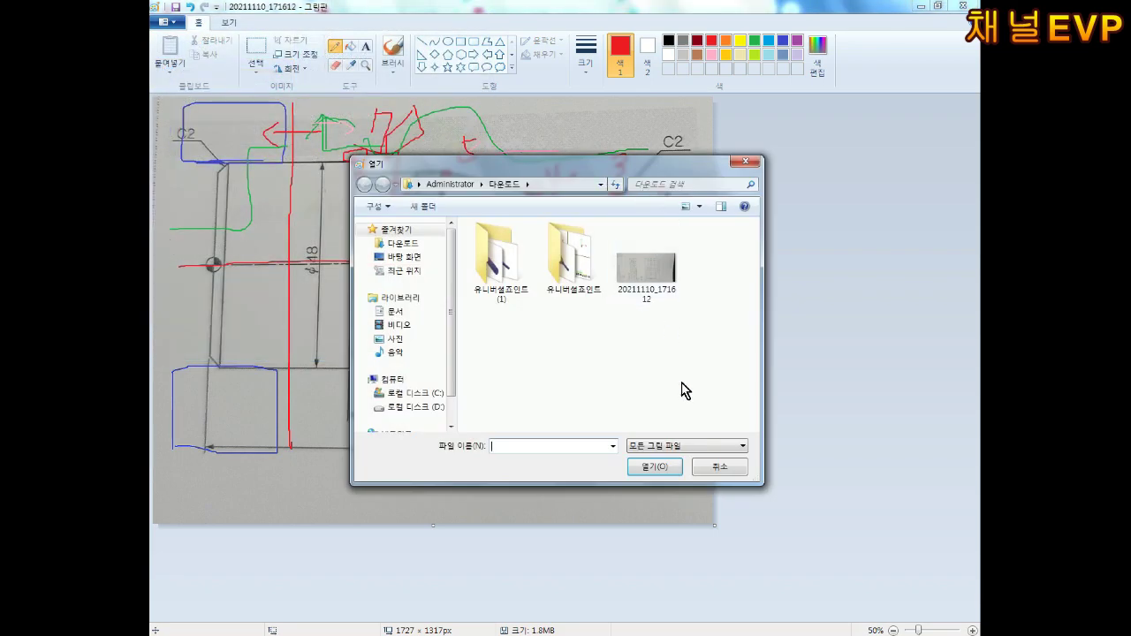
key(Escape)
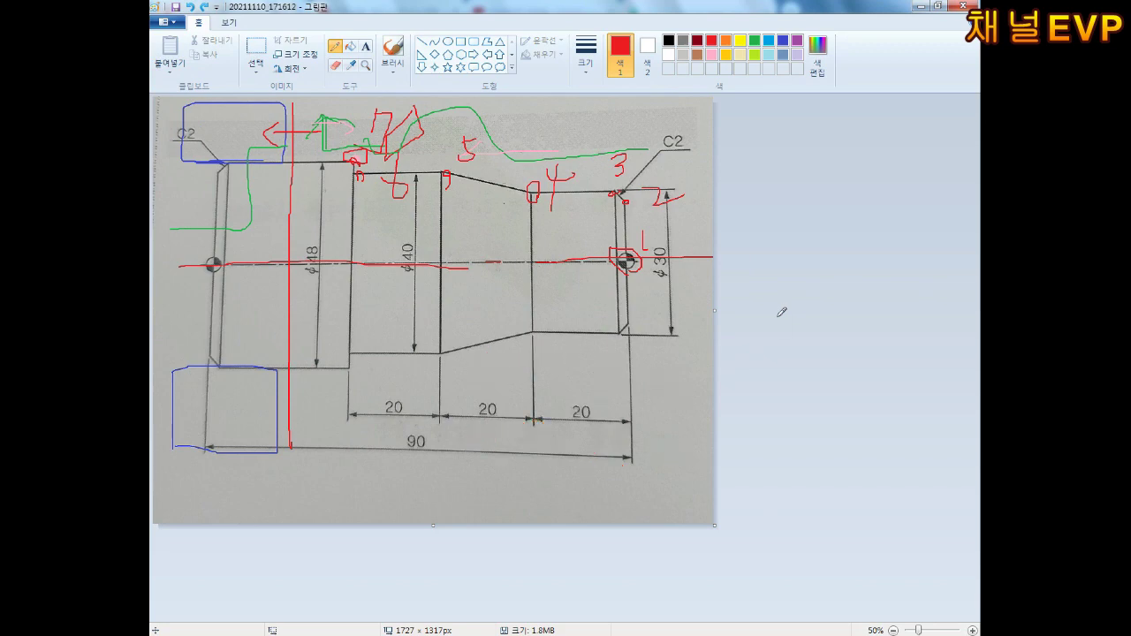
key(ctrl+z)
Step: Undo the red point numbers, red centre line and the small green and pink marks
key(ctrl+z)
key(ctrl+z)
key(ctrl+z)
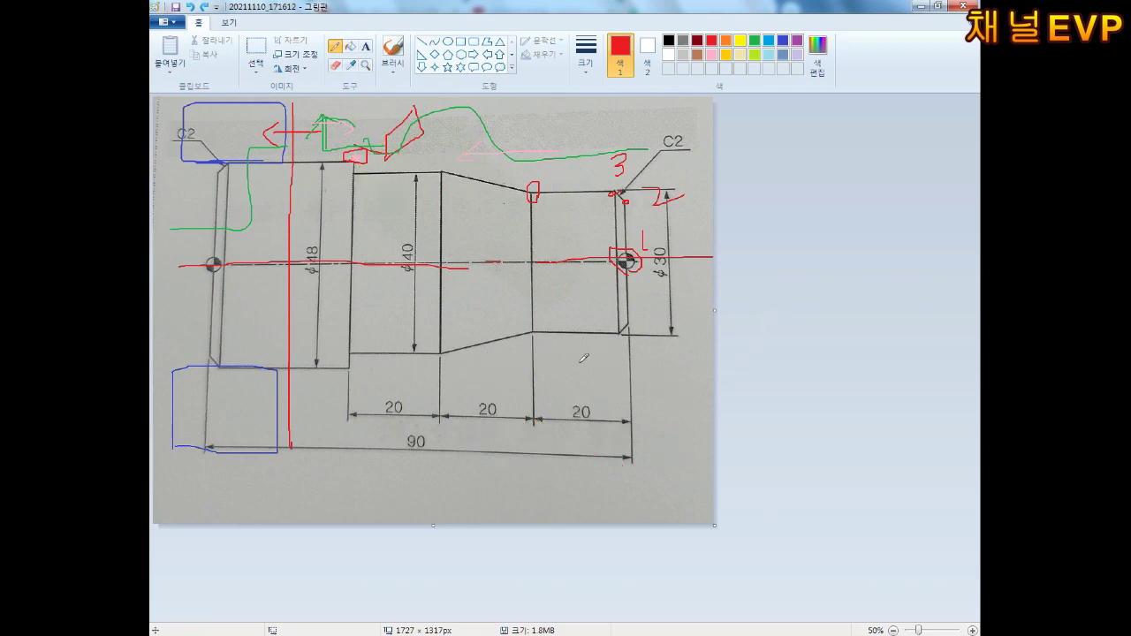
key(ctrl+z)
key(ctrl+z)
key(ctrl+z)
key(ctrl+z)
key(ctrl+z)
key(ctrl+z)
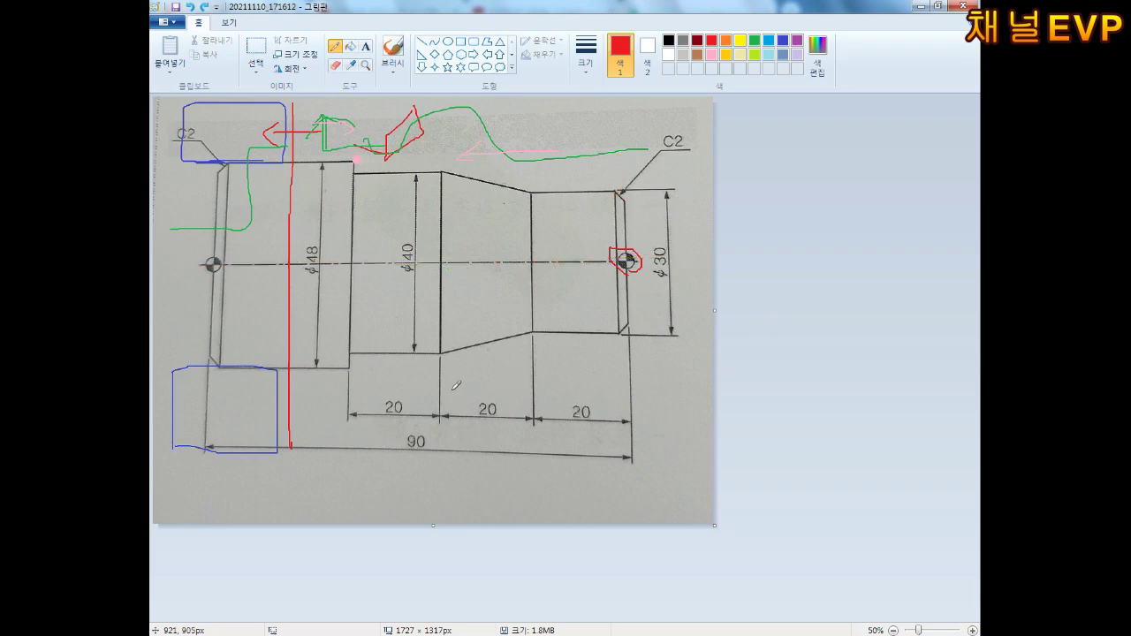
key(ctrl+z)
key(ctrl+z)
key(ctrl+z)
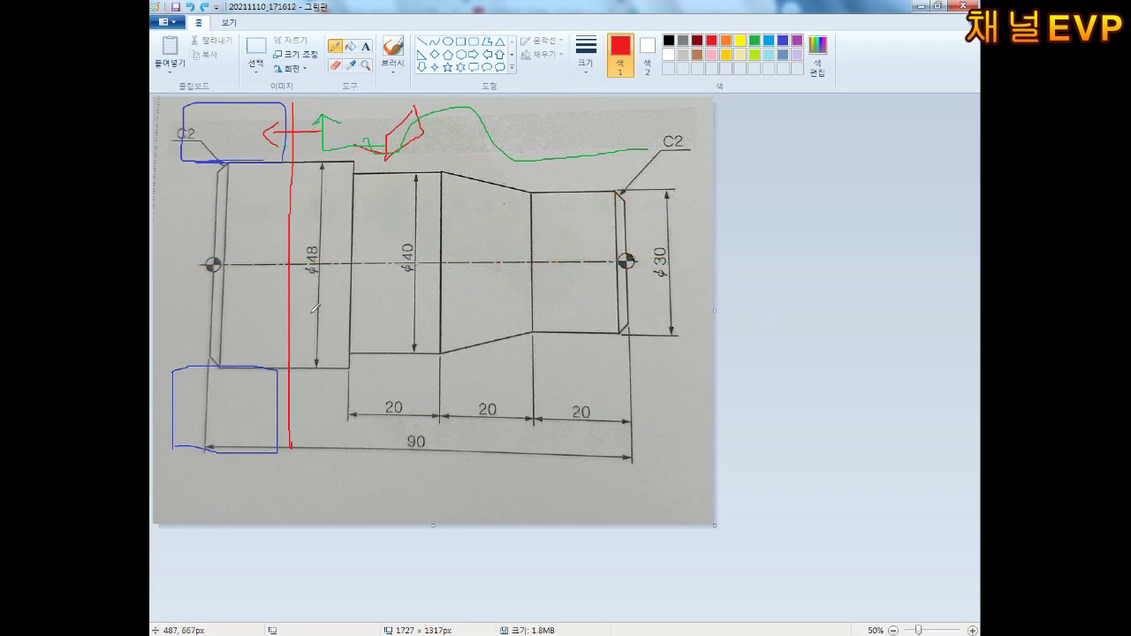
key(ctrl+z)
key(ctrl+z)
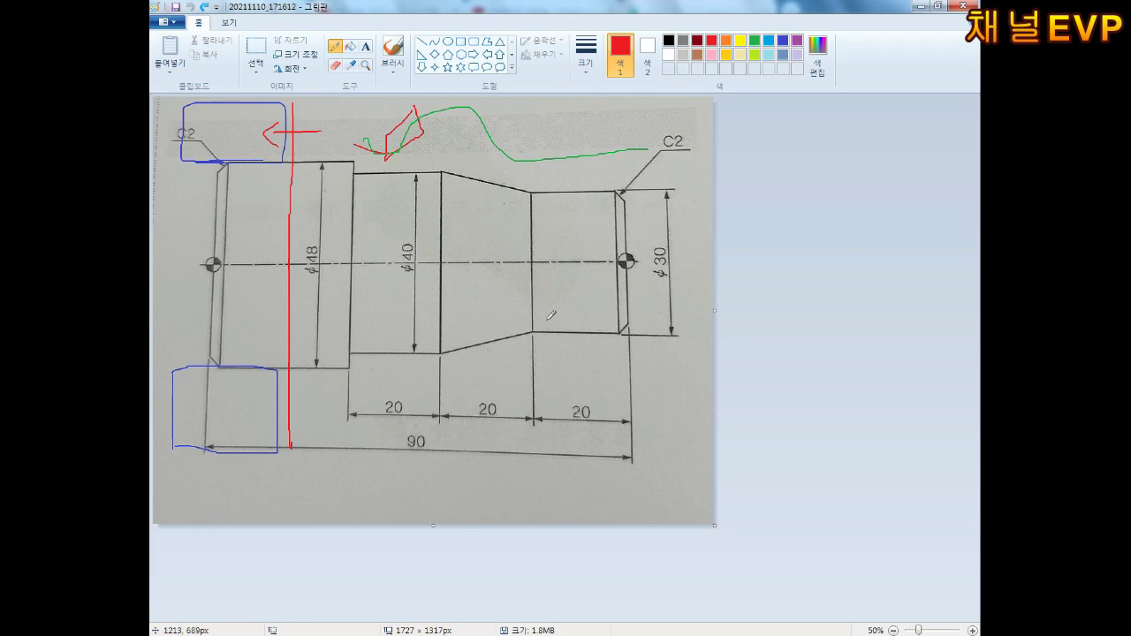
Step: Save the picture as the JPEG file 1234
click(171, 21)
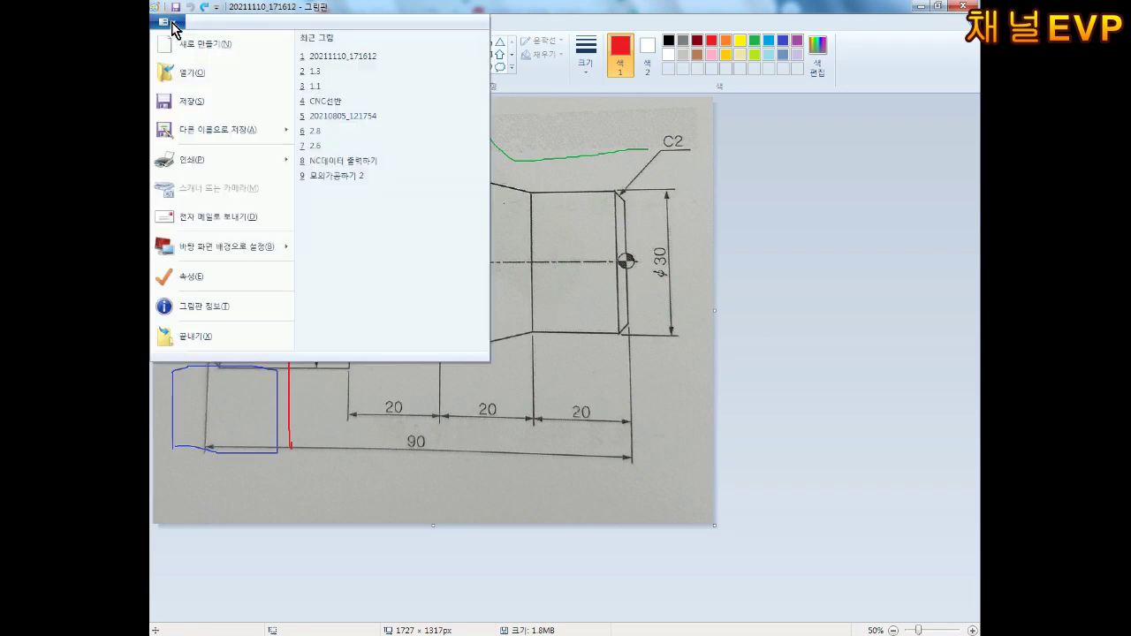
click(212, 131)
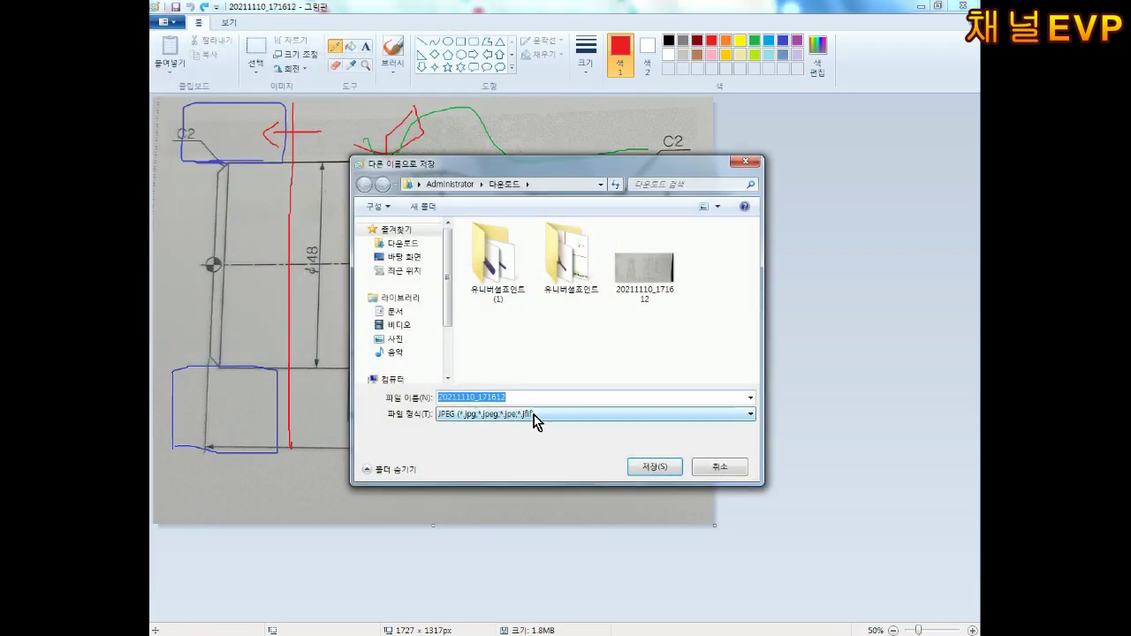
text(12)
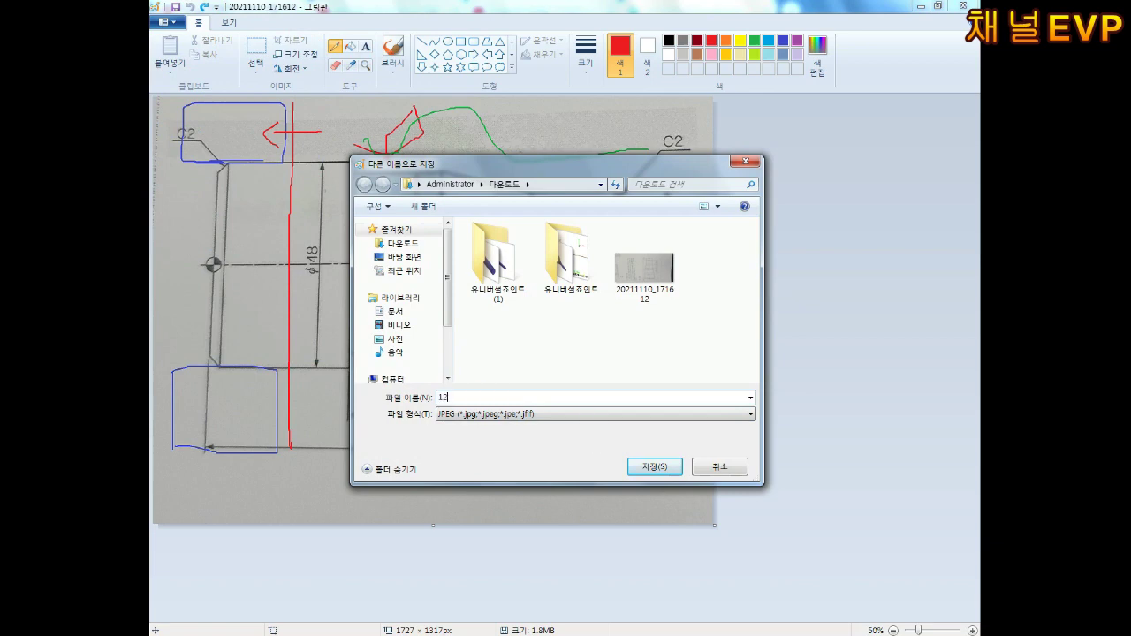
text(34)
click(643, 466)
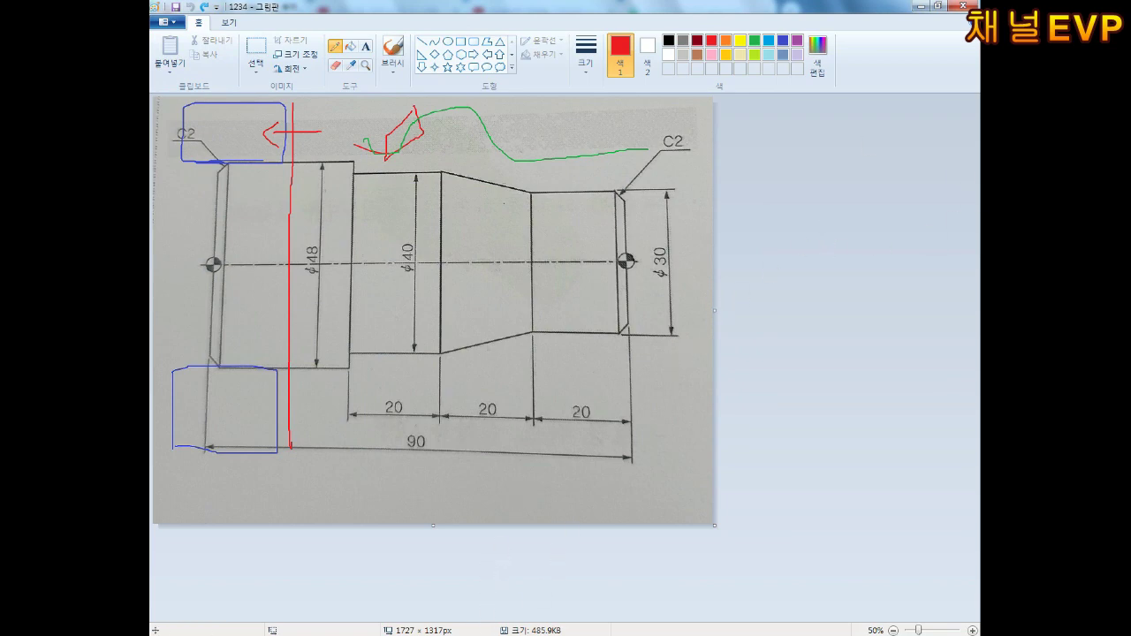
Step: Return to AutoCAD, close the MText editor and zoom in on the G-code program text
click(530, 585)
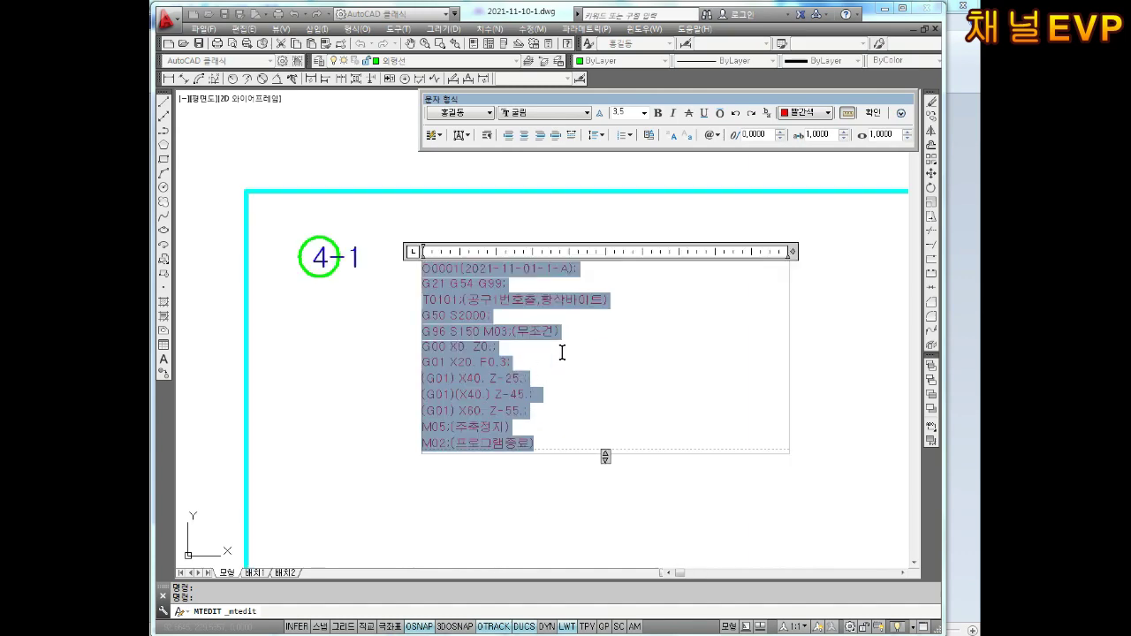
click(351, 440)
scroll(456, 442, down, 4)
middle_drag(535, 391, 430, 371)
scroll(407, 336, up, 4)
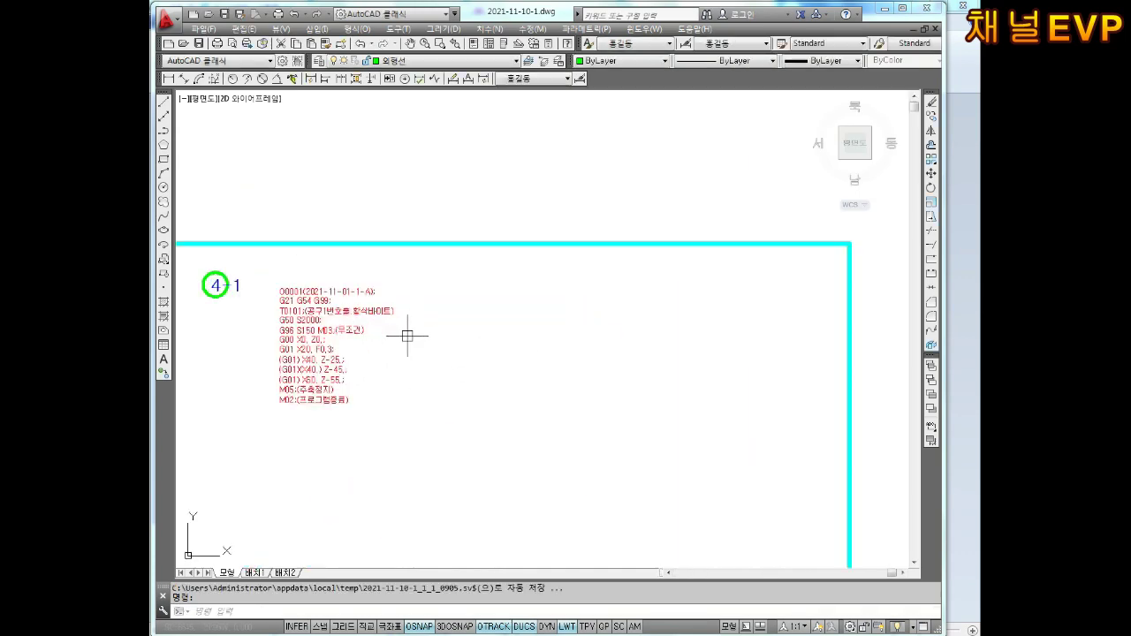
scroll(407, 335, up, 2)
scroll(468, 303, up, 2)
scroll(460, 282, down, 1)
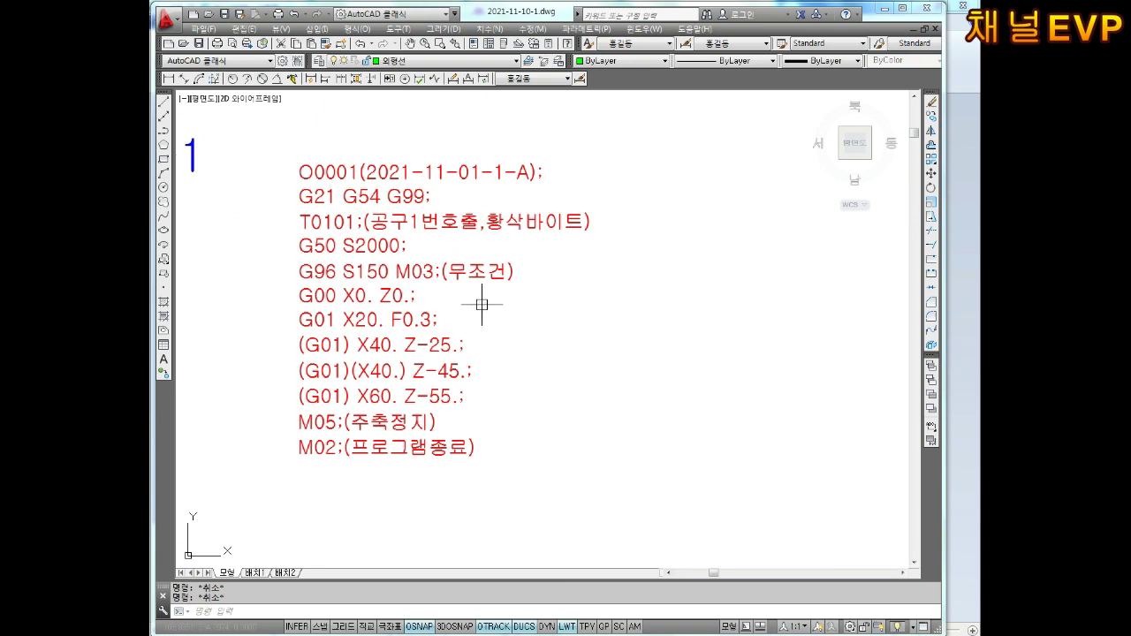
middle_drag(477, 304, 457, 314)
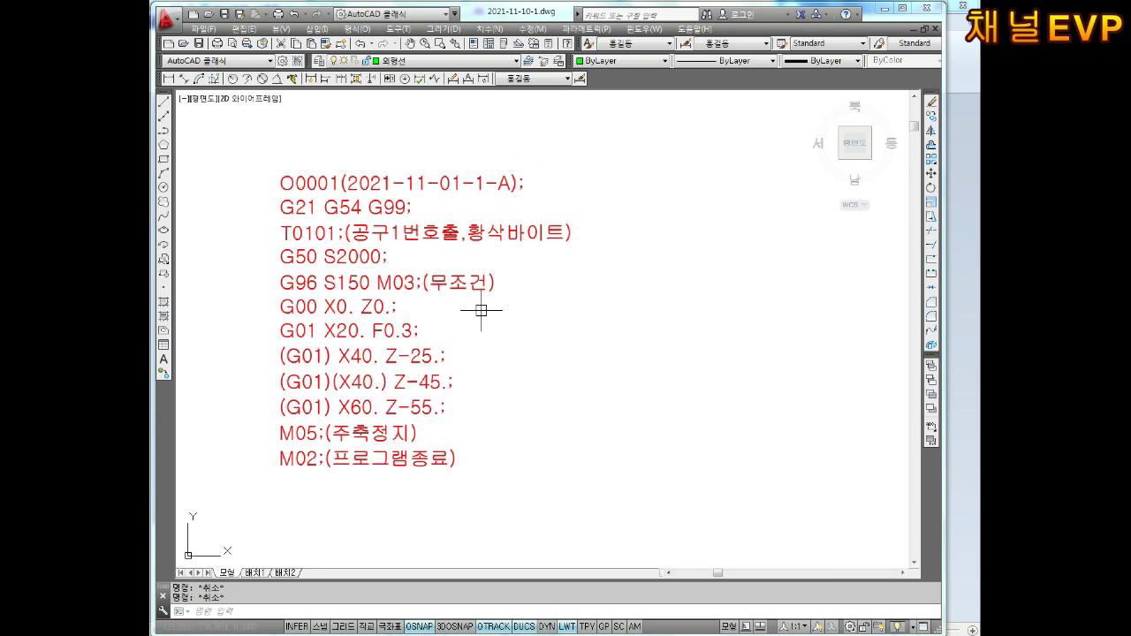
Step: Start a raster image attach and browse the Desktop and Downloads folders for the 1234 image
click(318, 29)
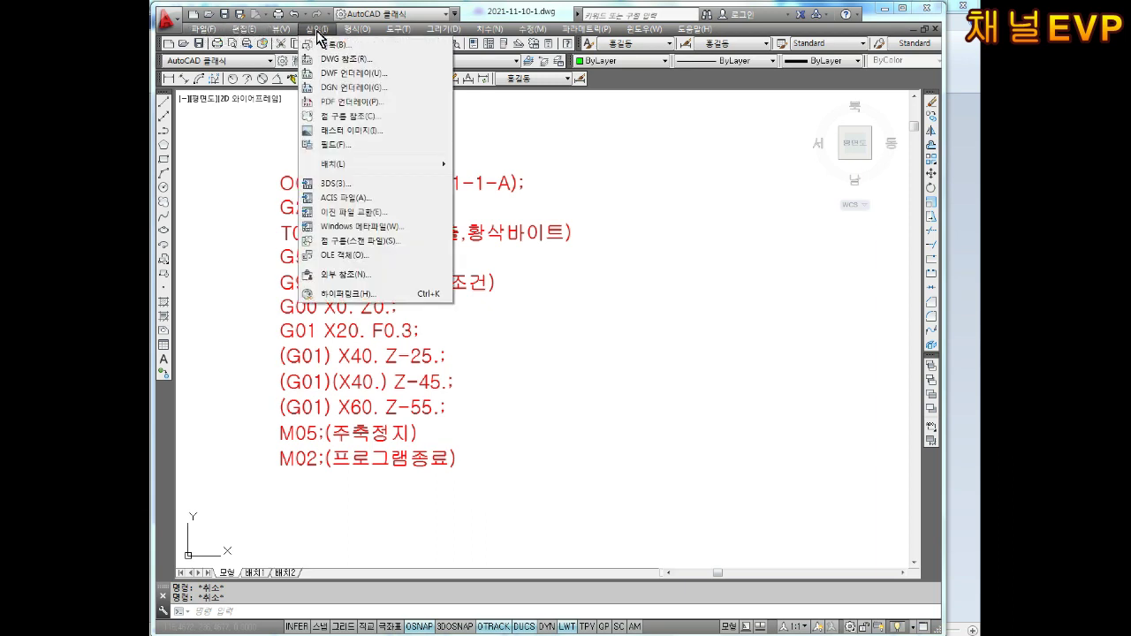
click(342, 132)
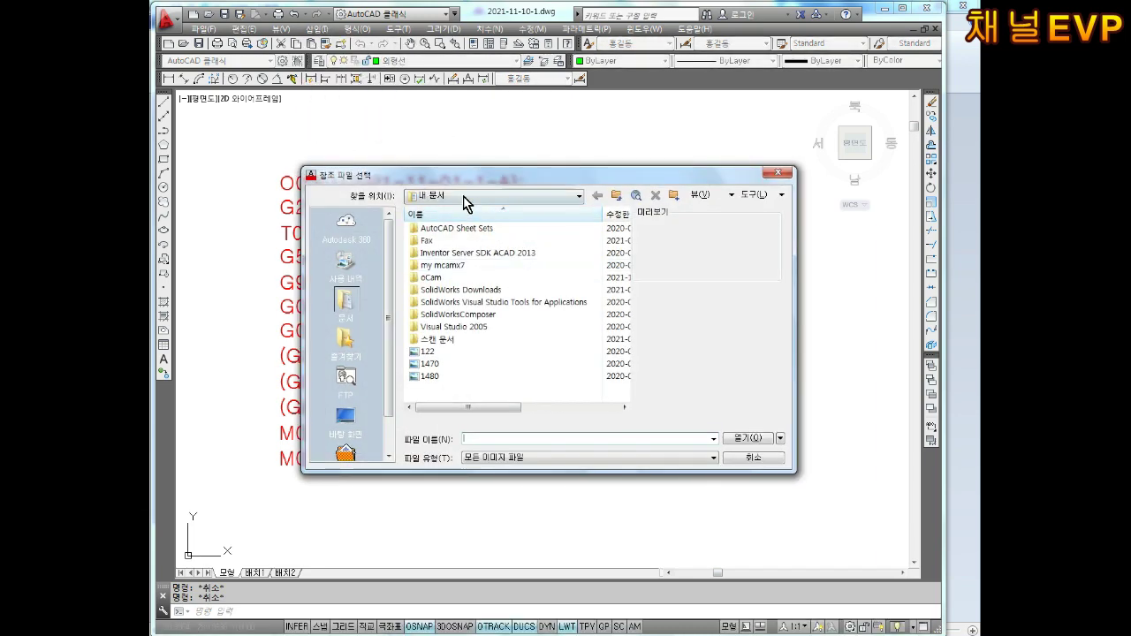
click(462, 195)
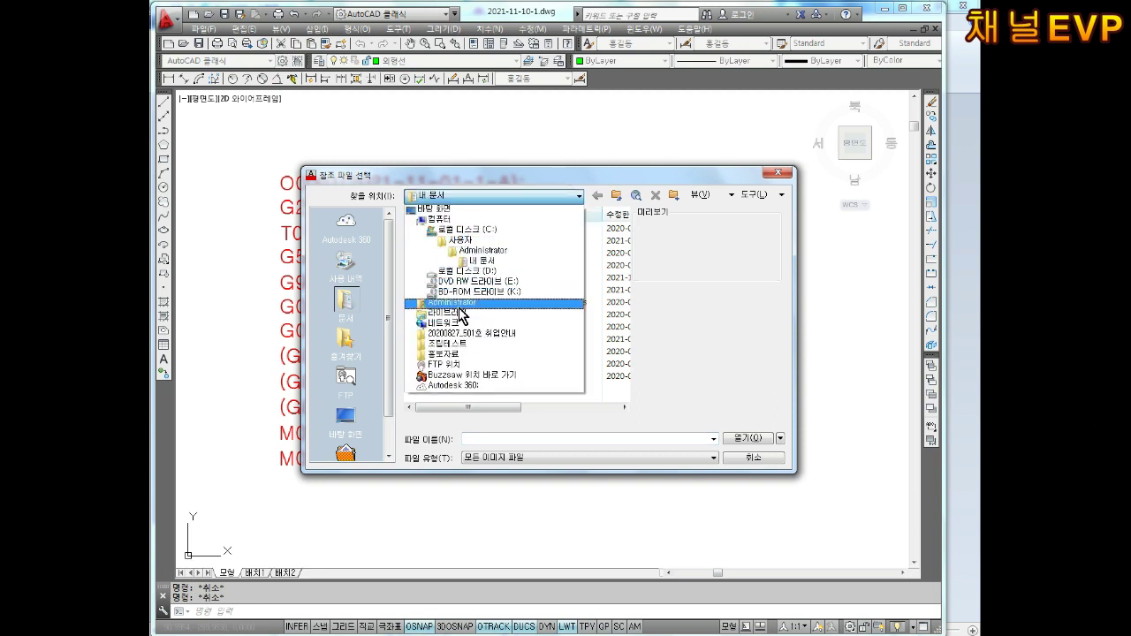
click(452, 209)
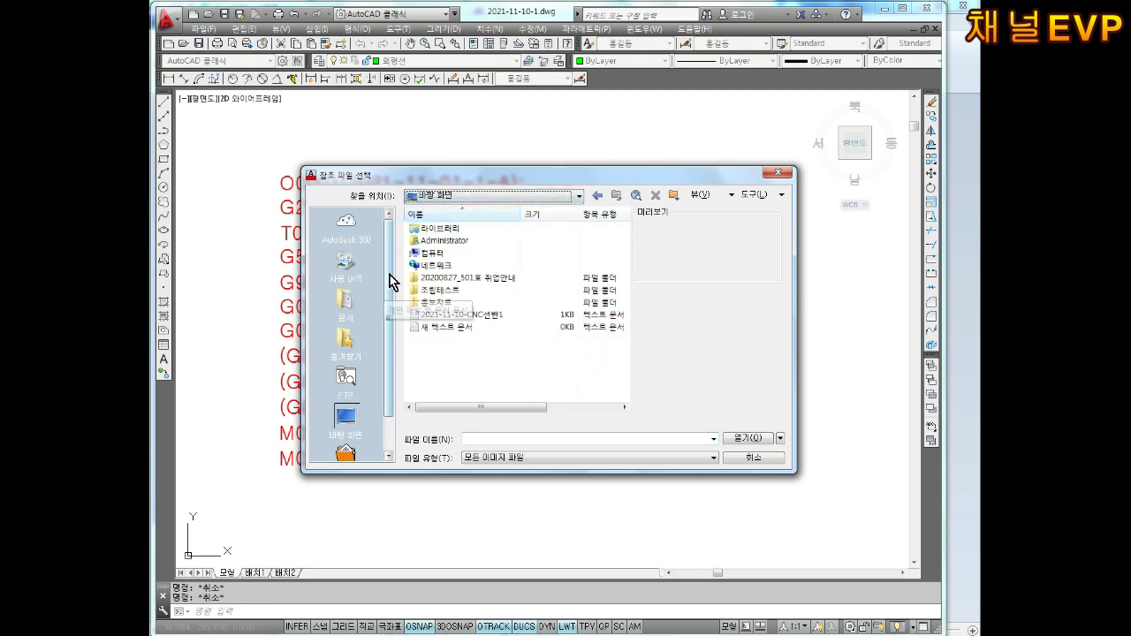
scroll(388, 305, down, 1)
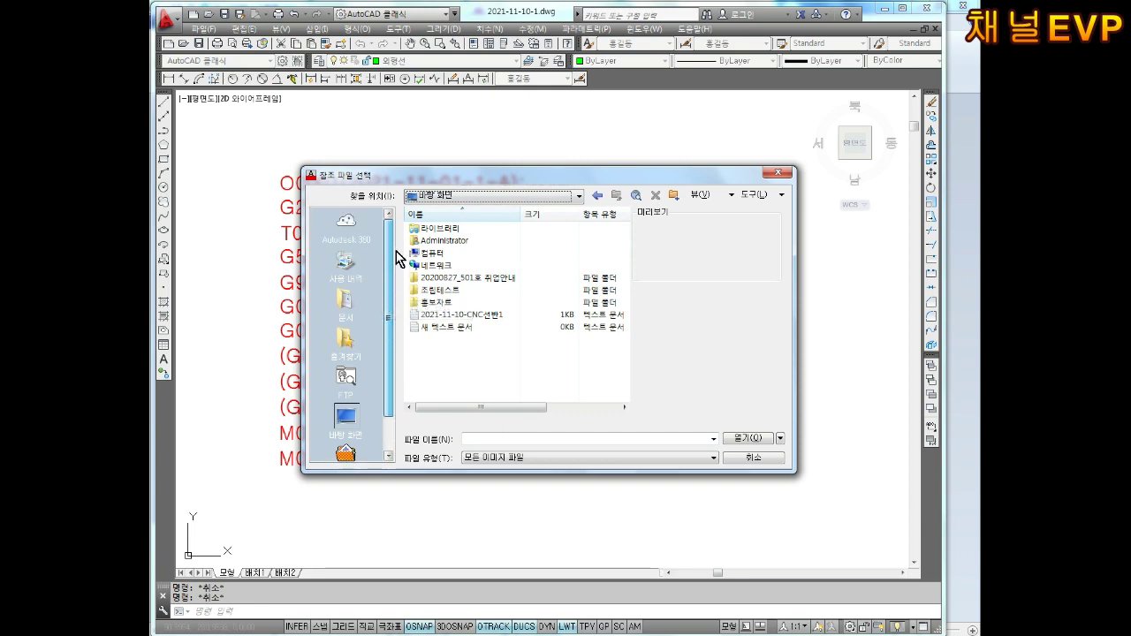
scroll(398, 260, up, 1)
click(386, 632)
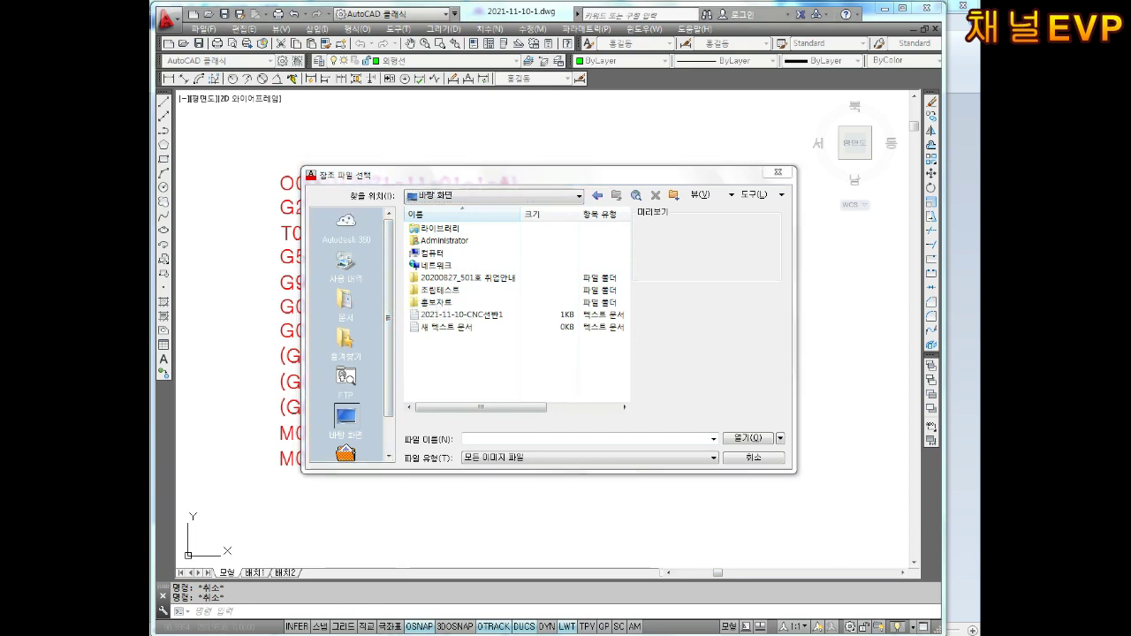
click(419, 184)
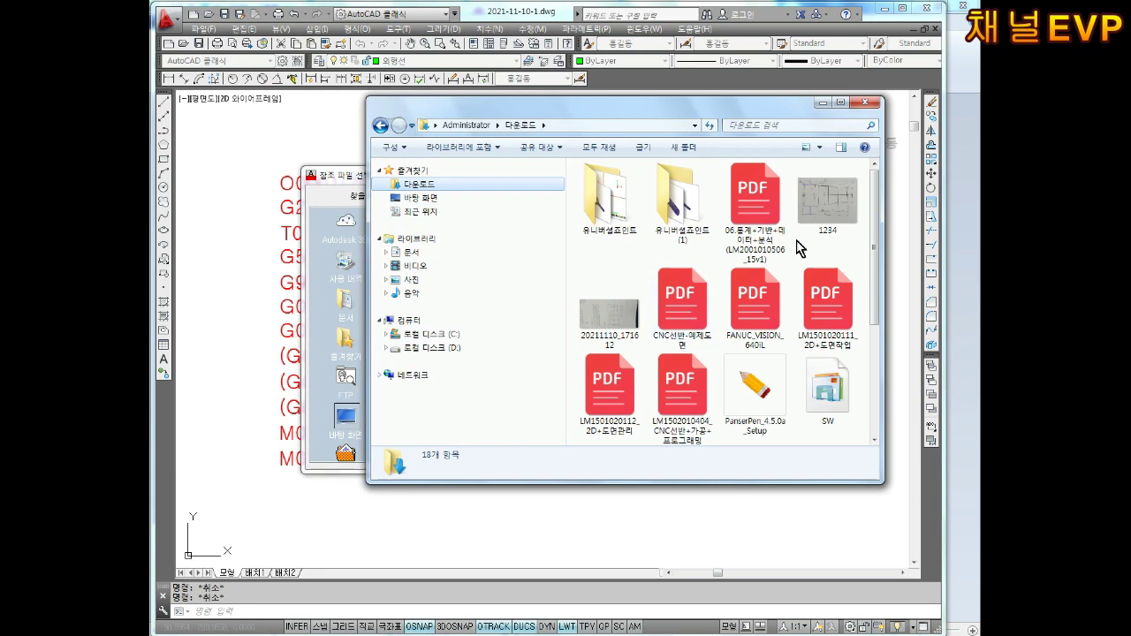
click(829, 205)
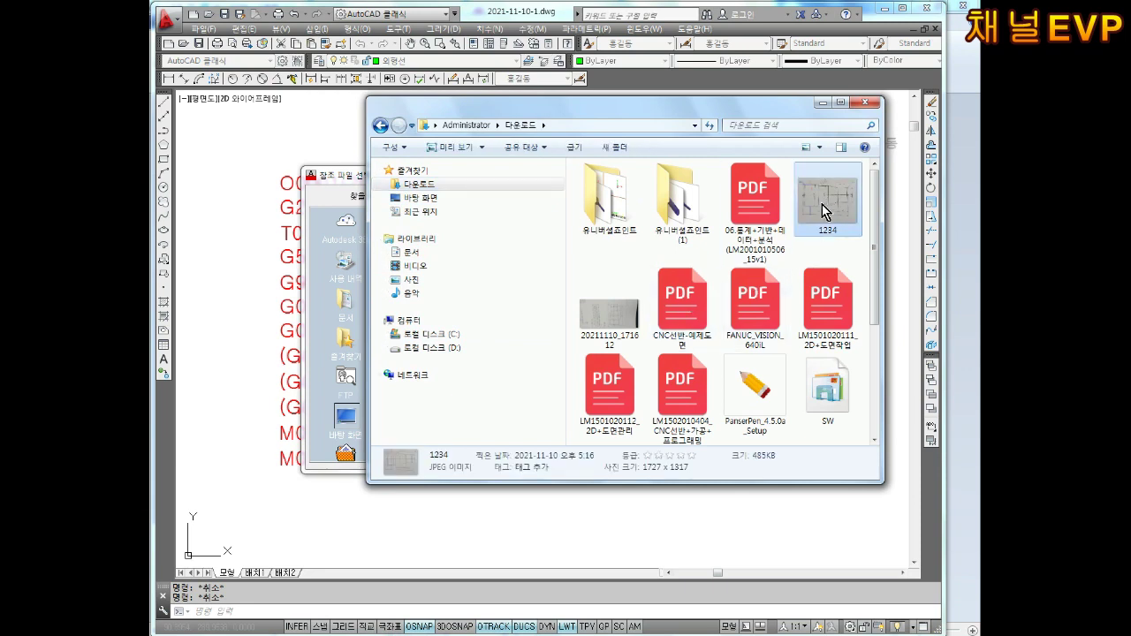
click(420, 198)
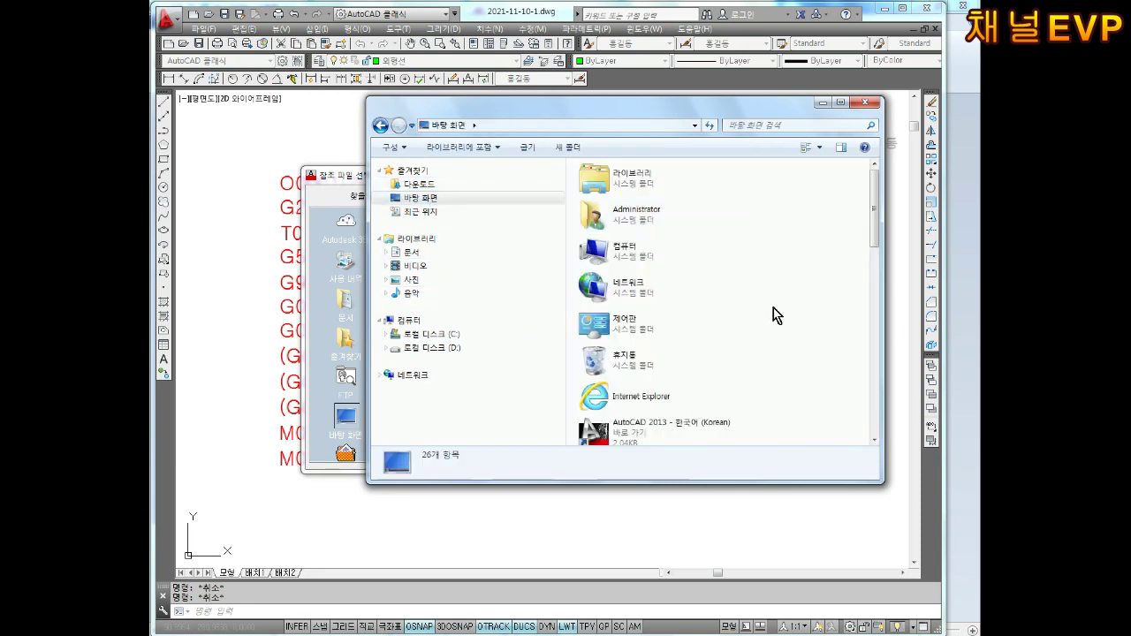
key(ctrl+v)
Step: Choose 1234.jpg from the Desktop and attach it at a fixed scale of 1
click(322, 379)
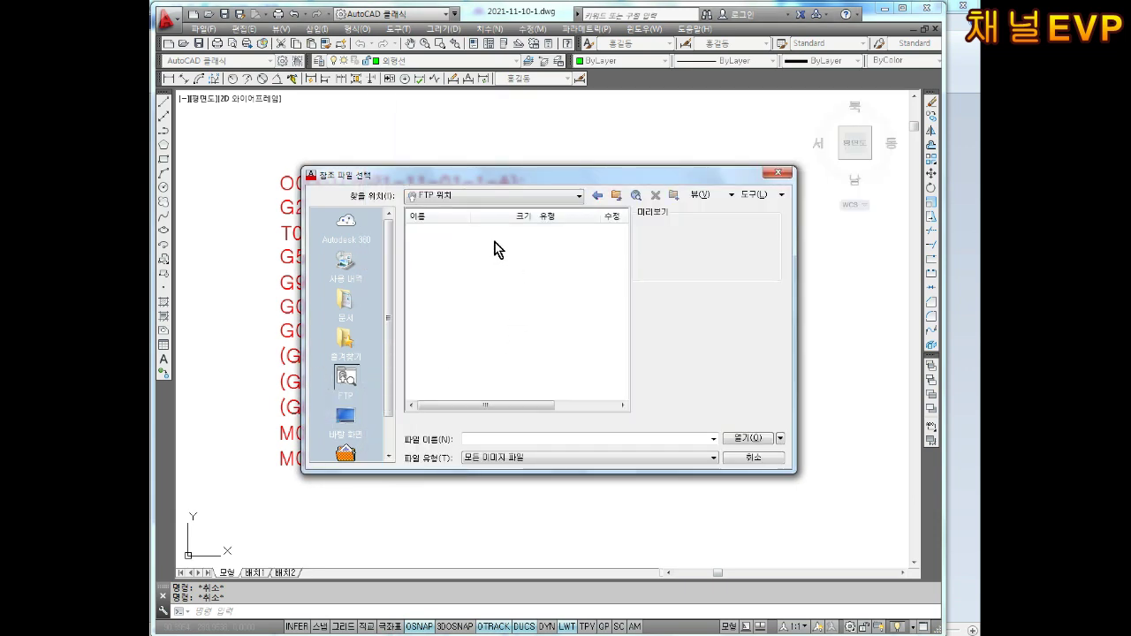
click(455, 202)
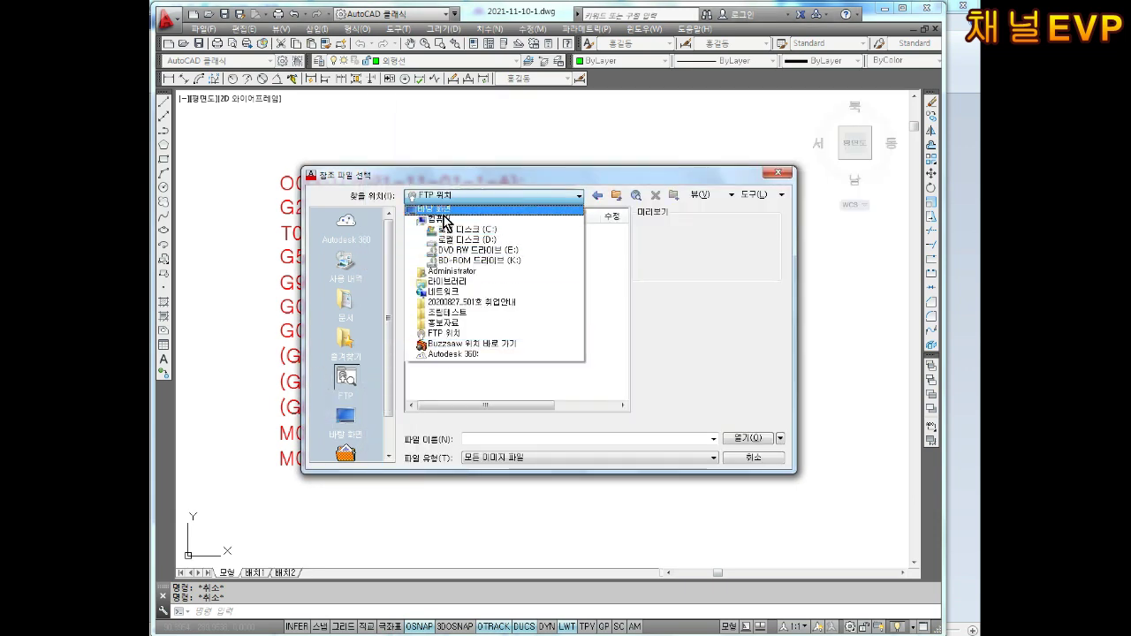
click(446, 208)
click(422, 315)
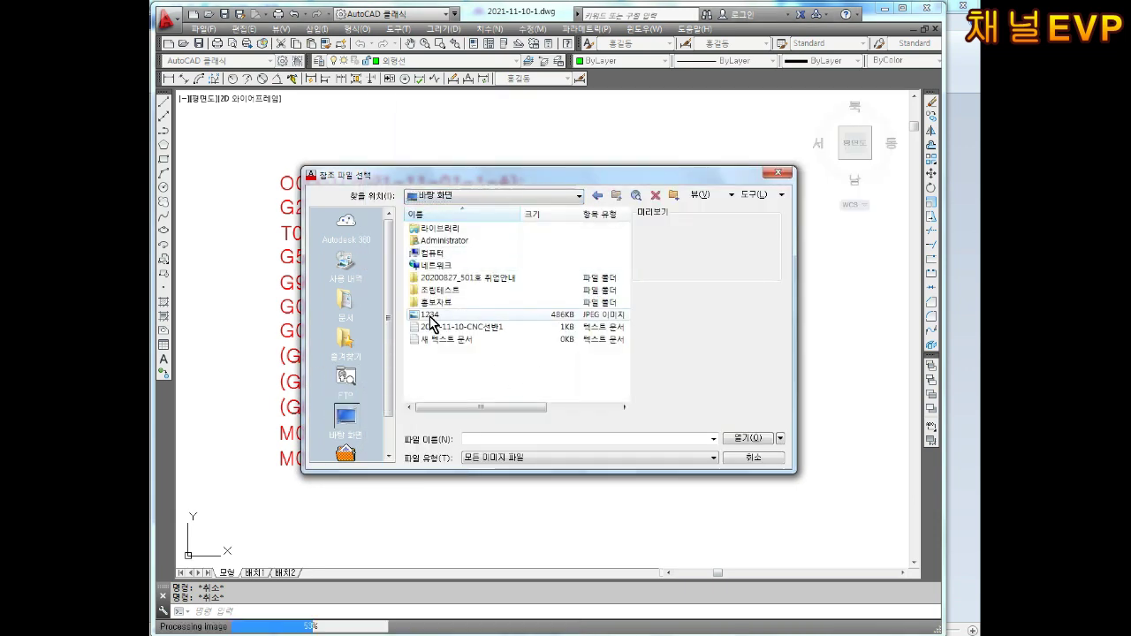
click(749, 441)
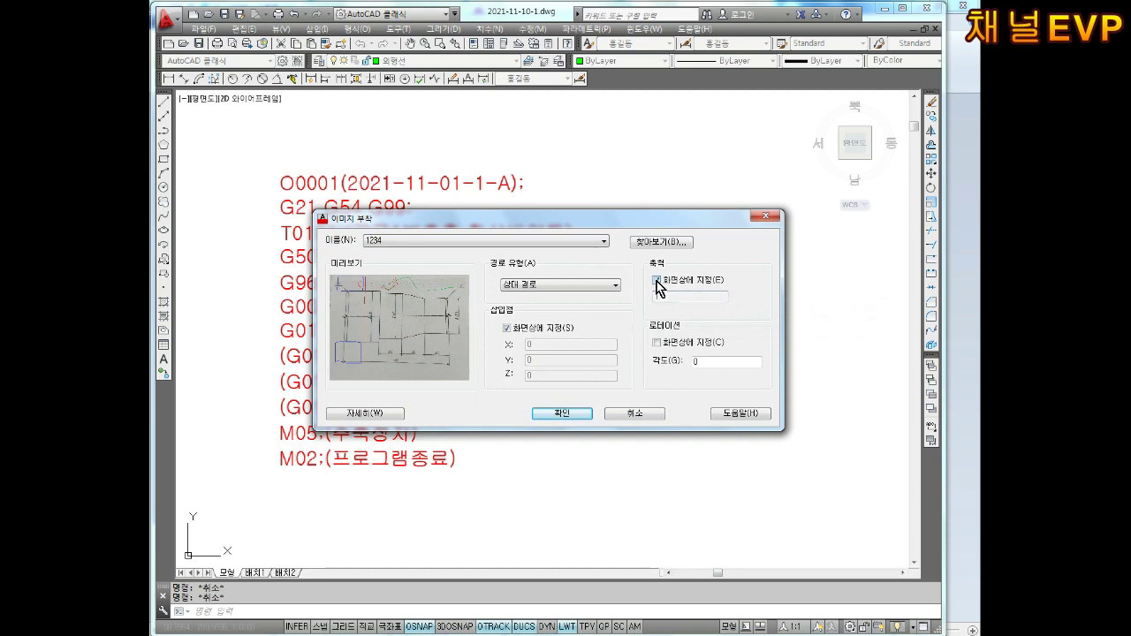
click(658, 281)
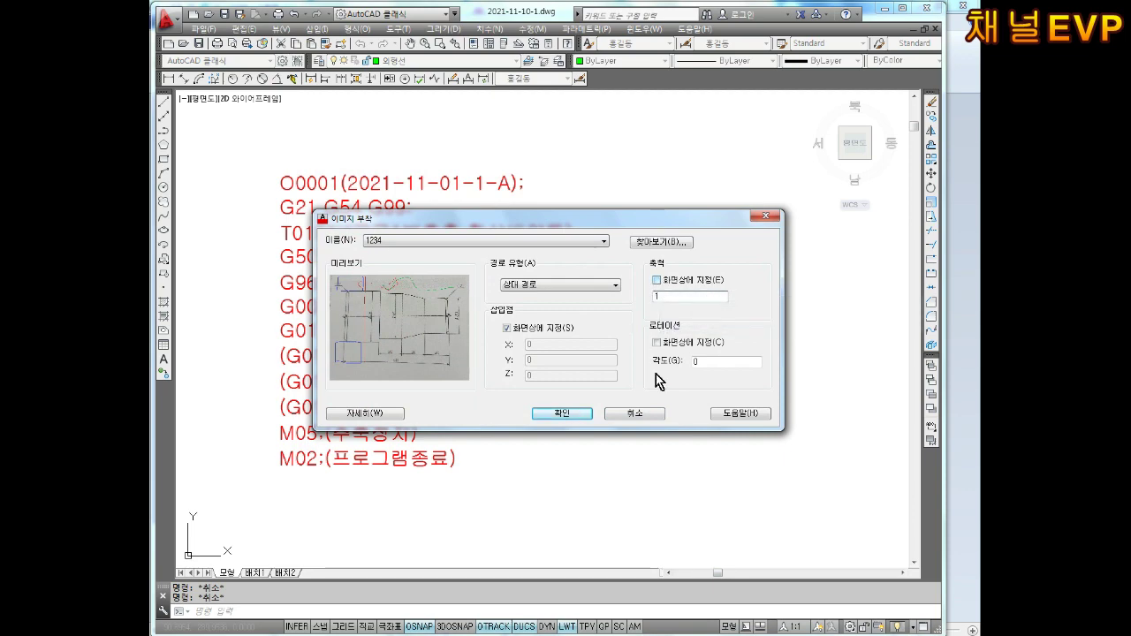
click(559, 416)
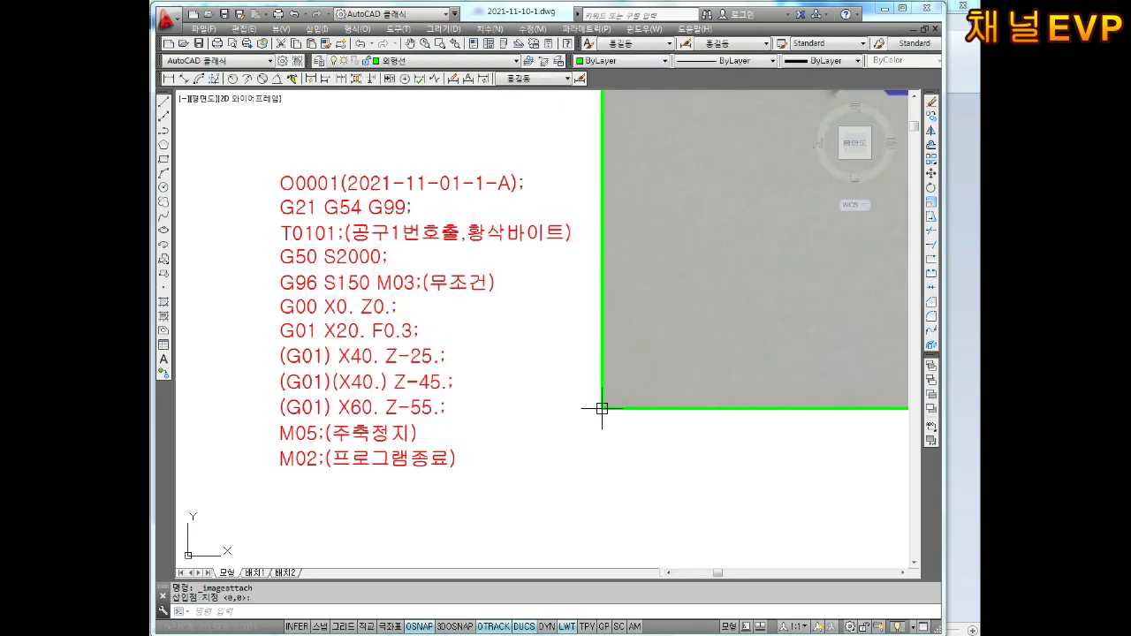
Step: Place image 1234 beside the G-code text and drag its top-right corner inward to shrink it
scroll(602, 408, down, 3)
scroll(640, 368, down, 2)
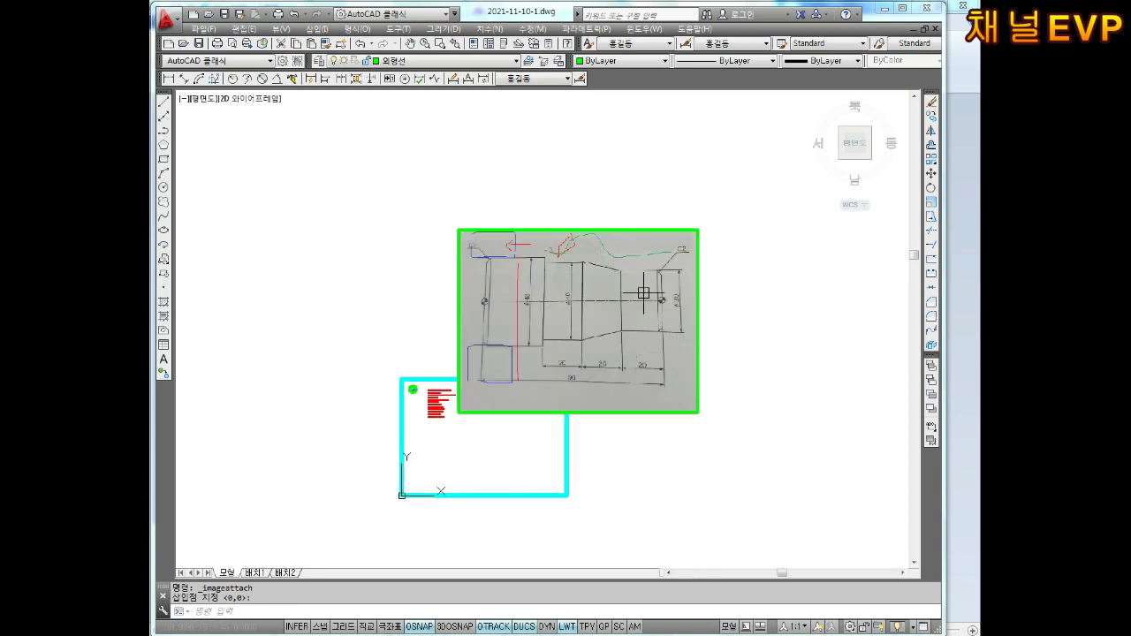
scroll(644, 294, up, 4)
scroll(716, 195, down, 4)
key(Escape)
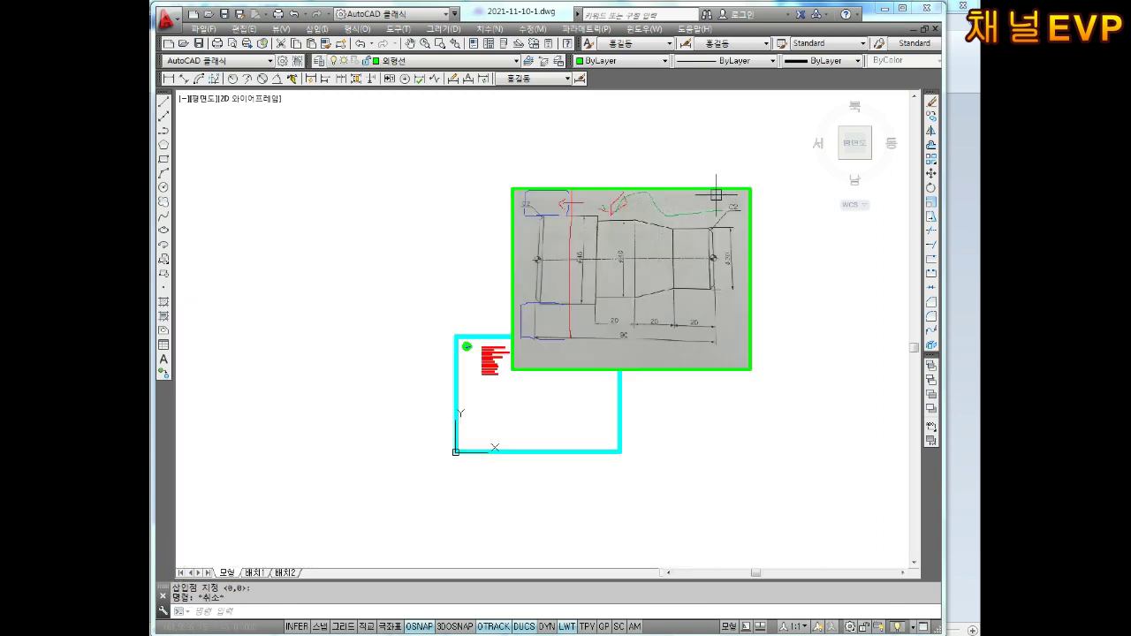
click(750, 189)
click(750, 188)
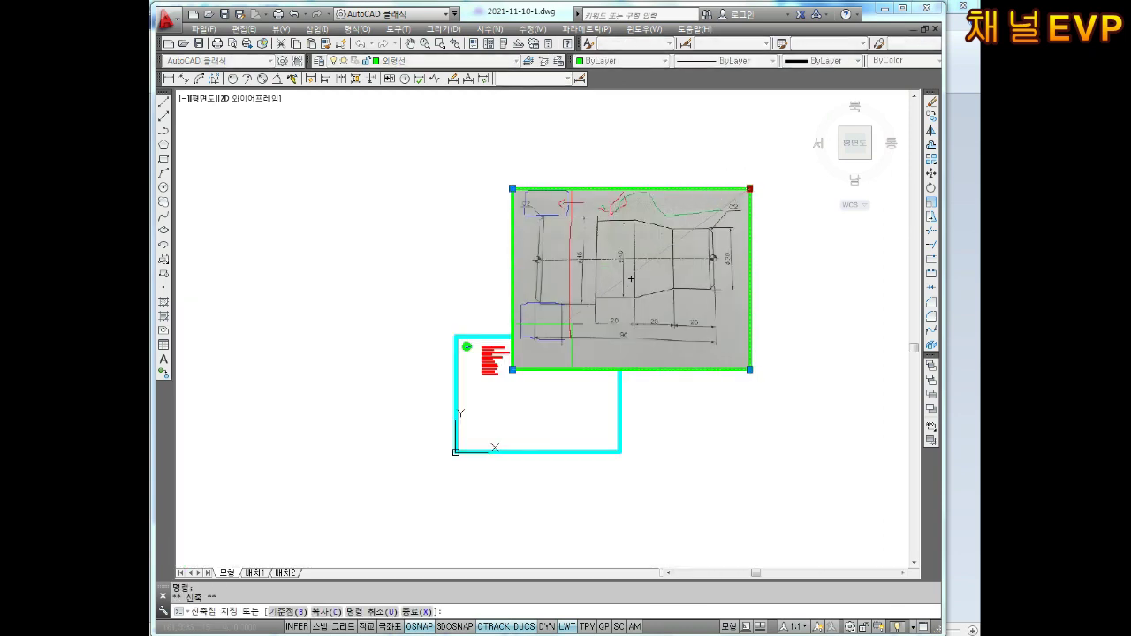
click(560, 334)
Step: Shrink the image further by pulling its top-right corner in again
scroll(543, 367, up, 6)
key(Escape)
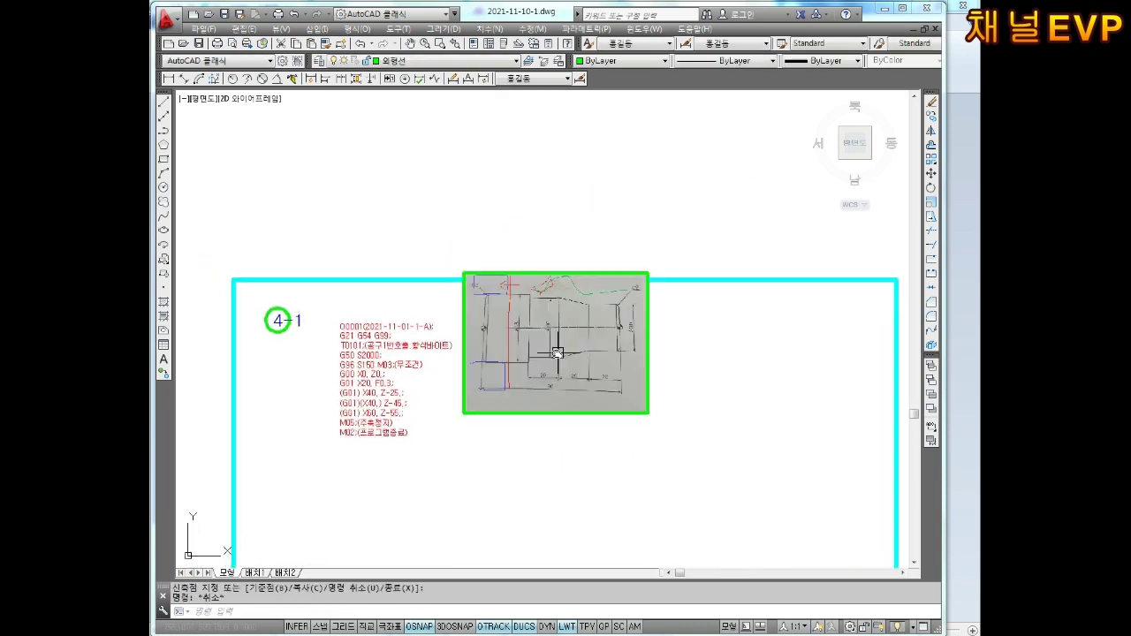
click(650, 300)
click(647, 274)
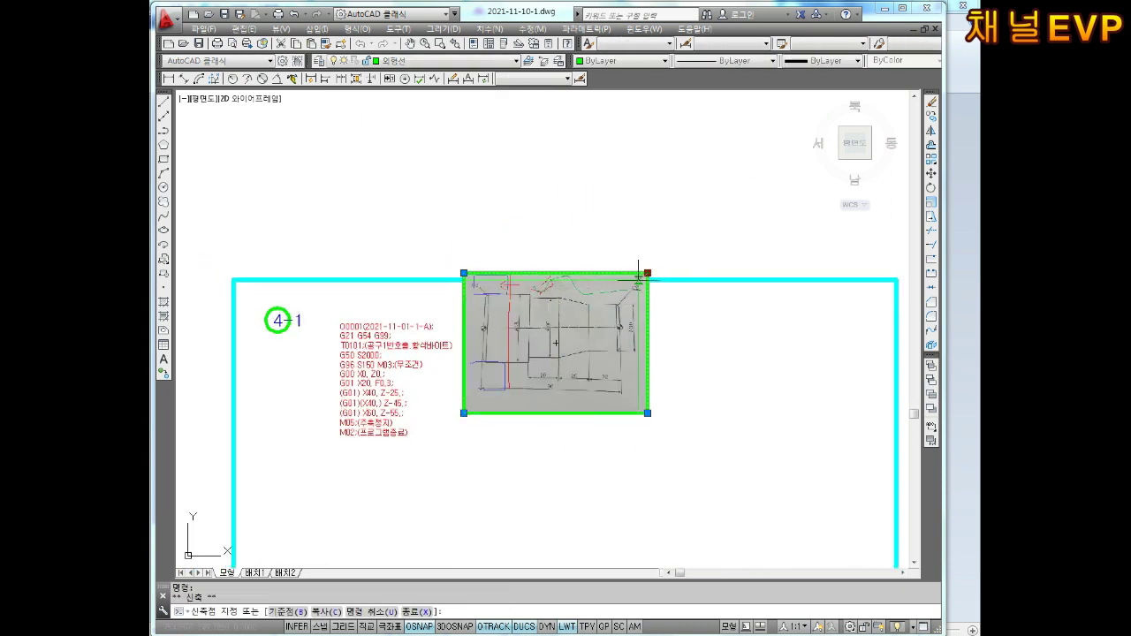
click(568, 334)
key(Escape)
middle_drag(496, 396, 532, 377)
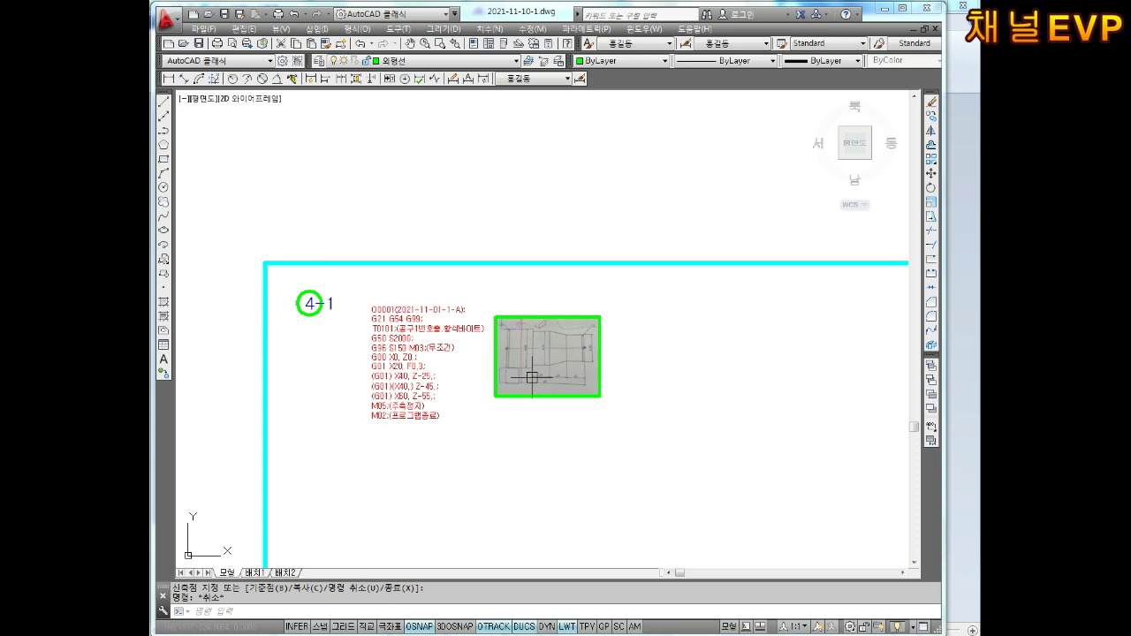
Step: Save the drawing 2021-11-10-1.dwg
scroll(449, 303, up, 3)
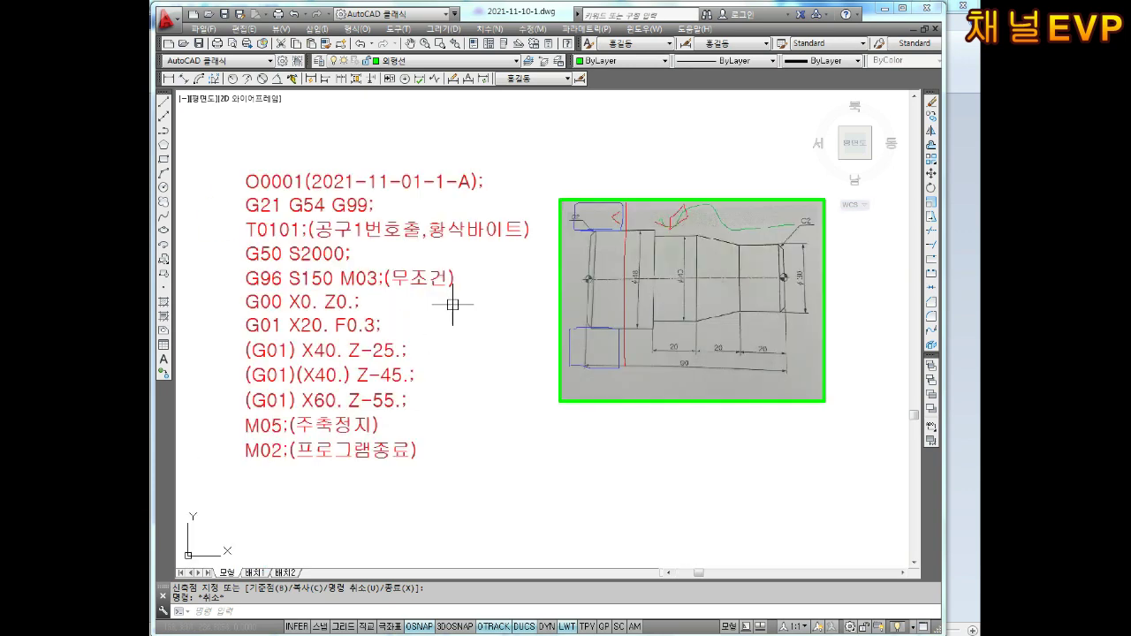
scroll(454, 303, down, 1)
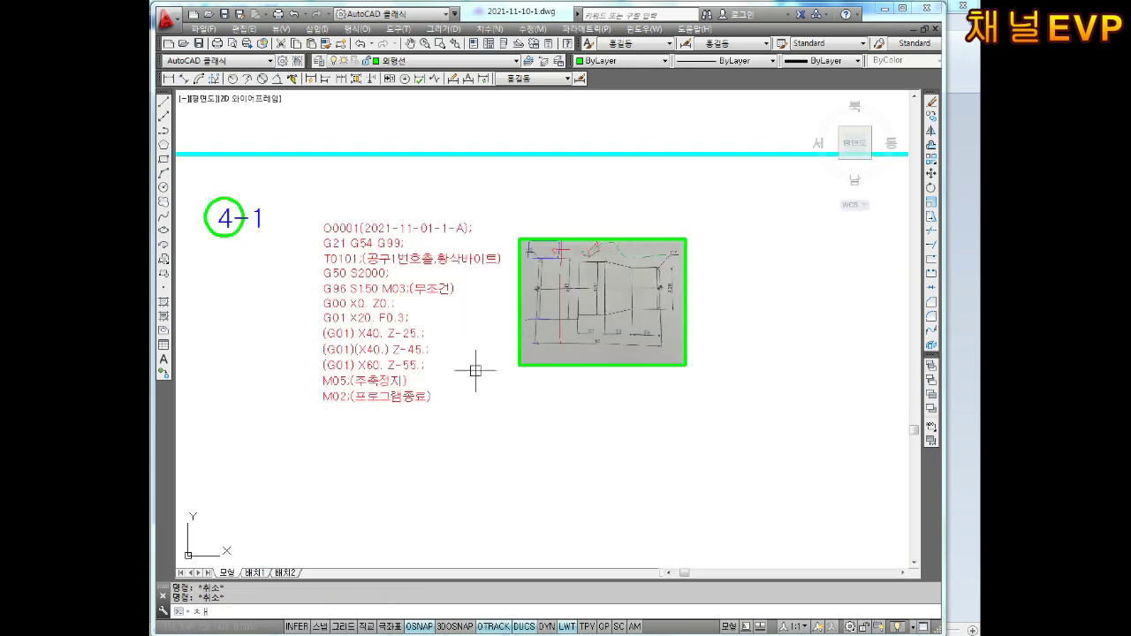
click(364, 351)
key(Escape)
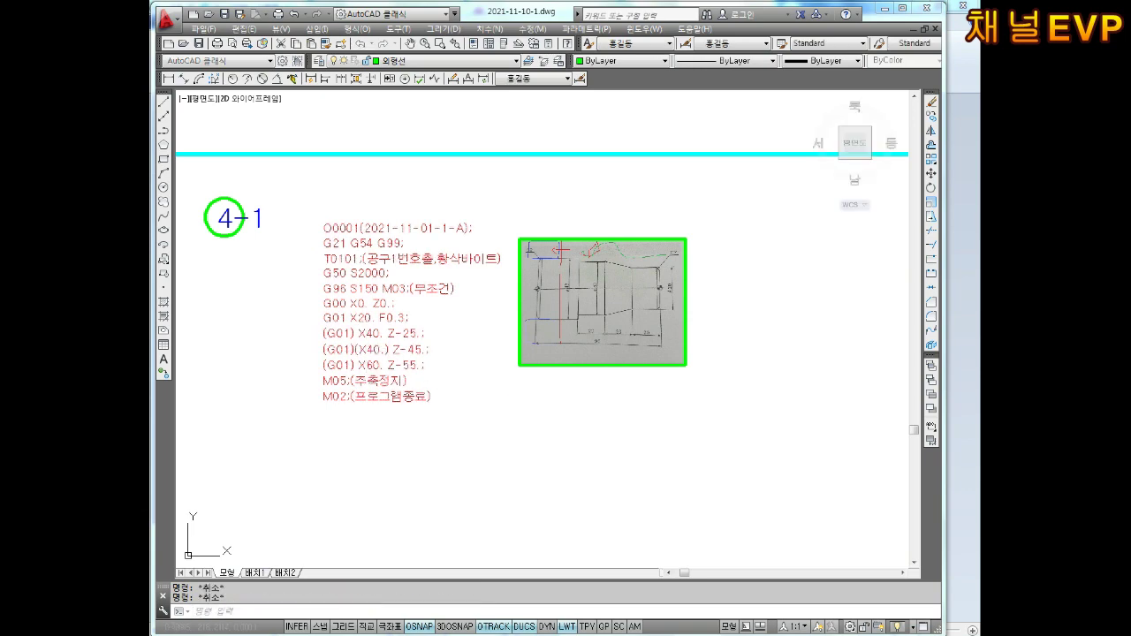
key(ctrl+s)
Step: Copy the G-code MText with COPY and place the copy right of the drawing image
text(o)
key(Return)
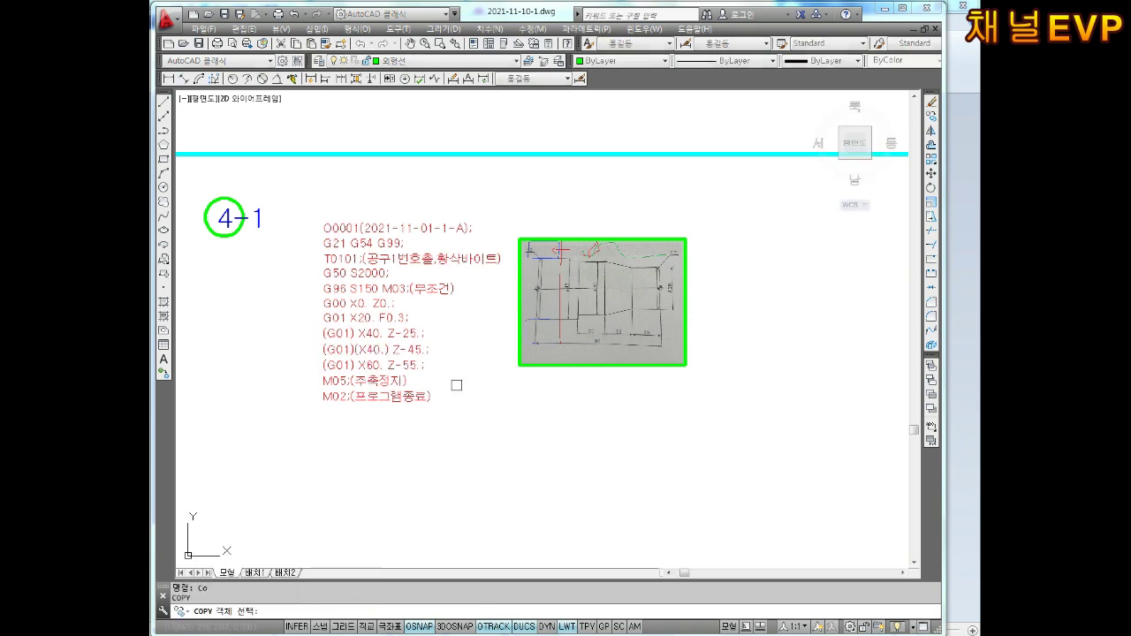
drag(450, 335, 362, 458)
key(Return)
click(429, 395)
click(675, 380)
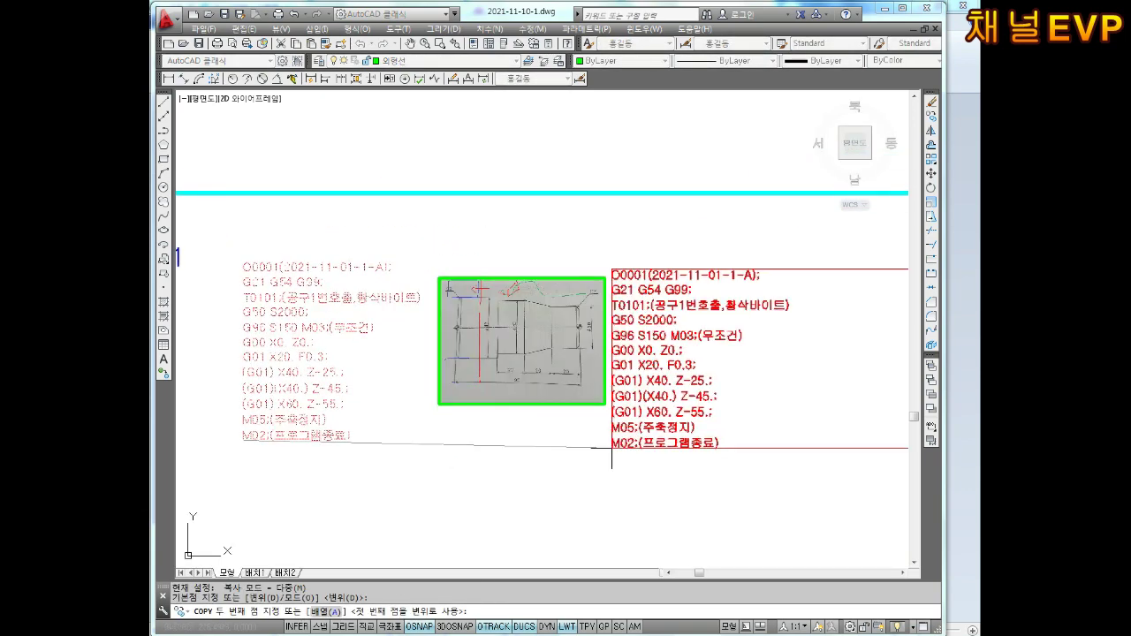
key(Escape)
Step: Open the copied G-code text, select all of it, and bring up the NC program in Notepad
scroll(604, 264, down, 3)
scroll(605, 269, up, 3)
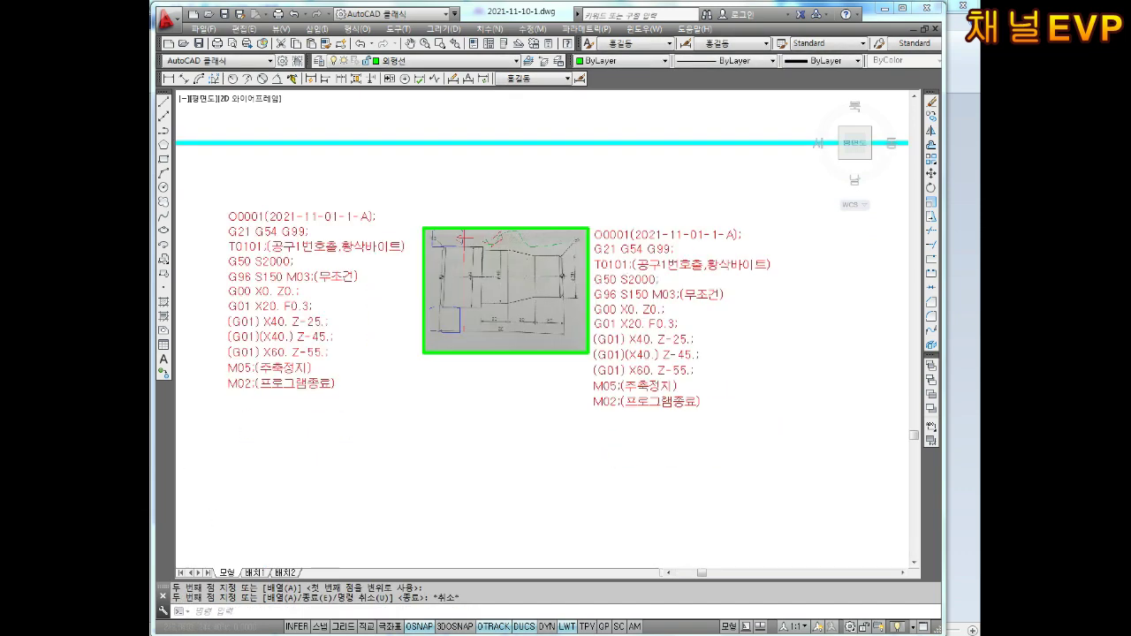
scroll(601, 292, up, 2)
mouse_move(596, 312)
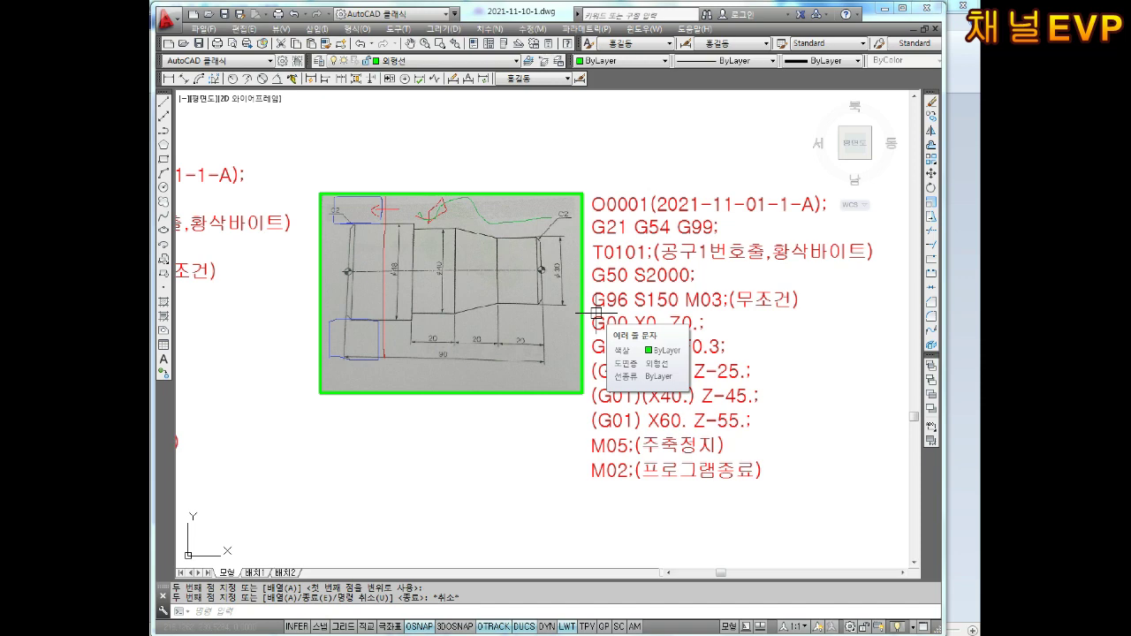
key(Escape)
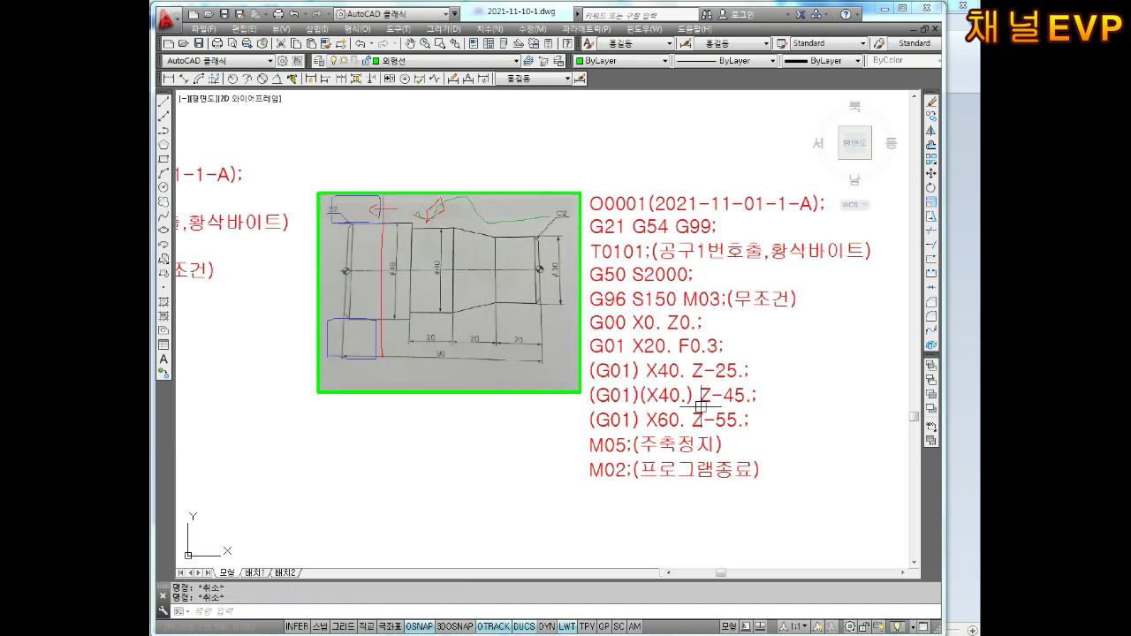
click(760, 475)
double_click(740, 468)
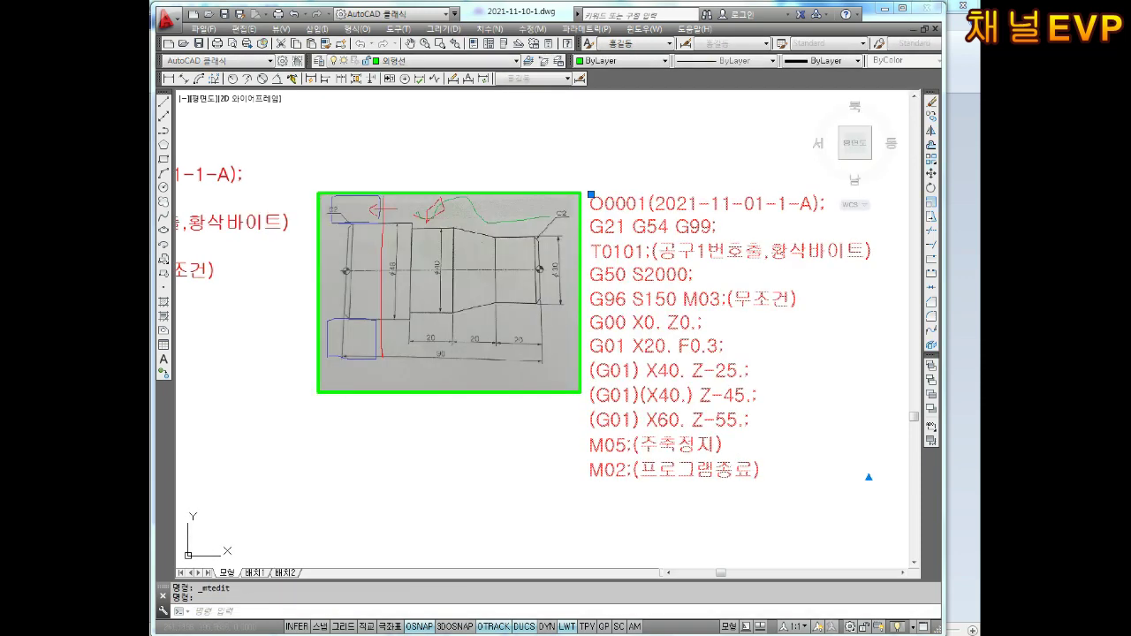
key(ctrl+a)
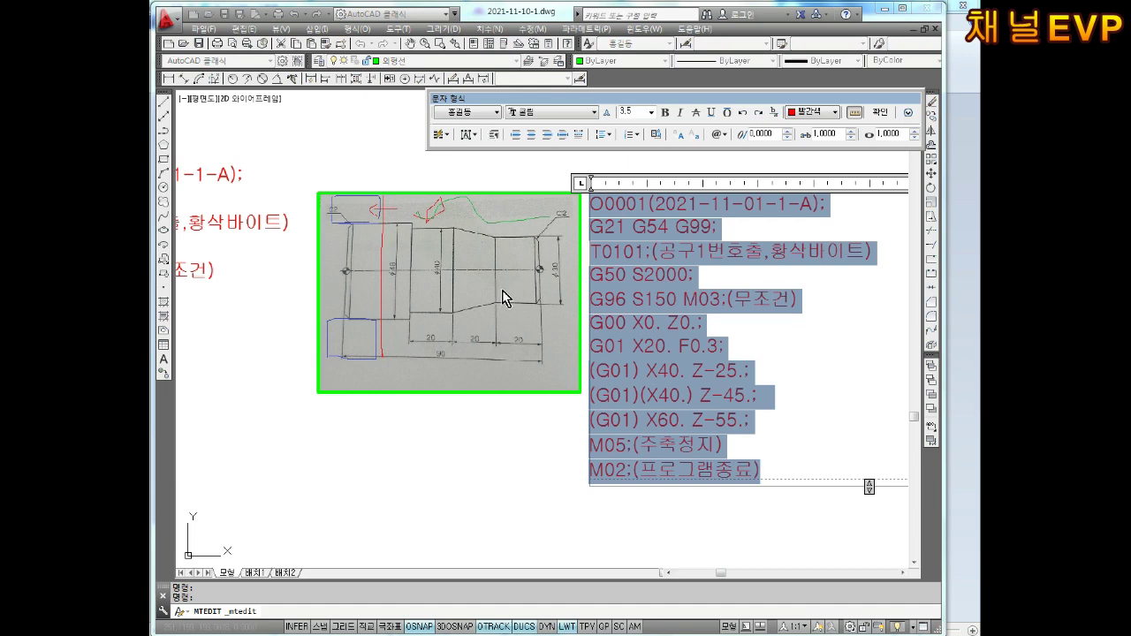
click(389, 569)
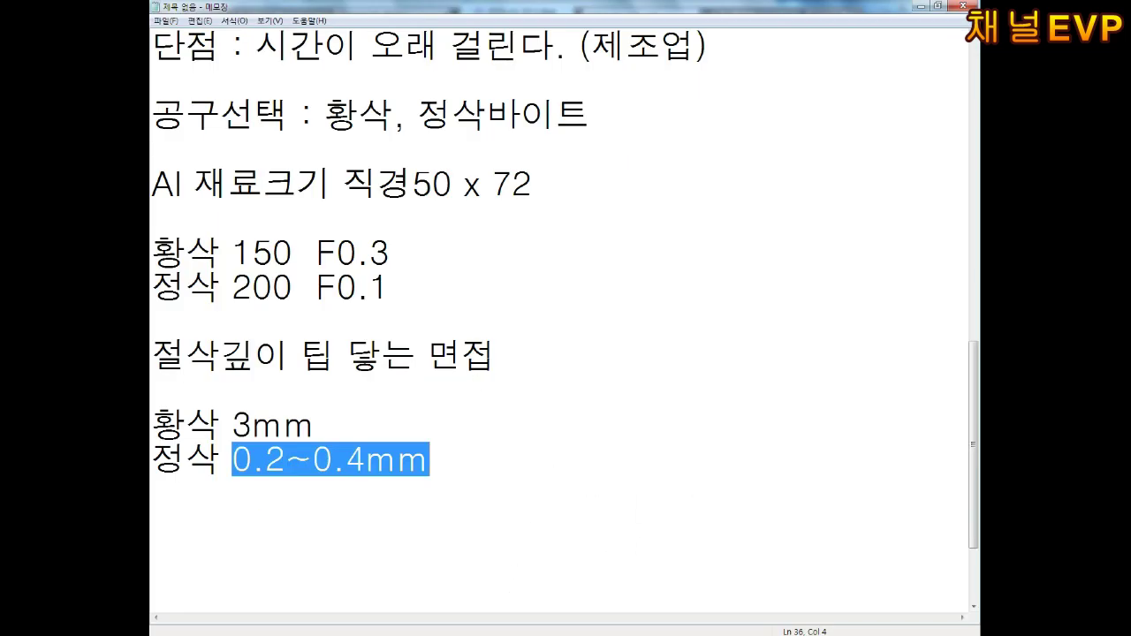
click(544, 587)
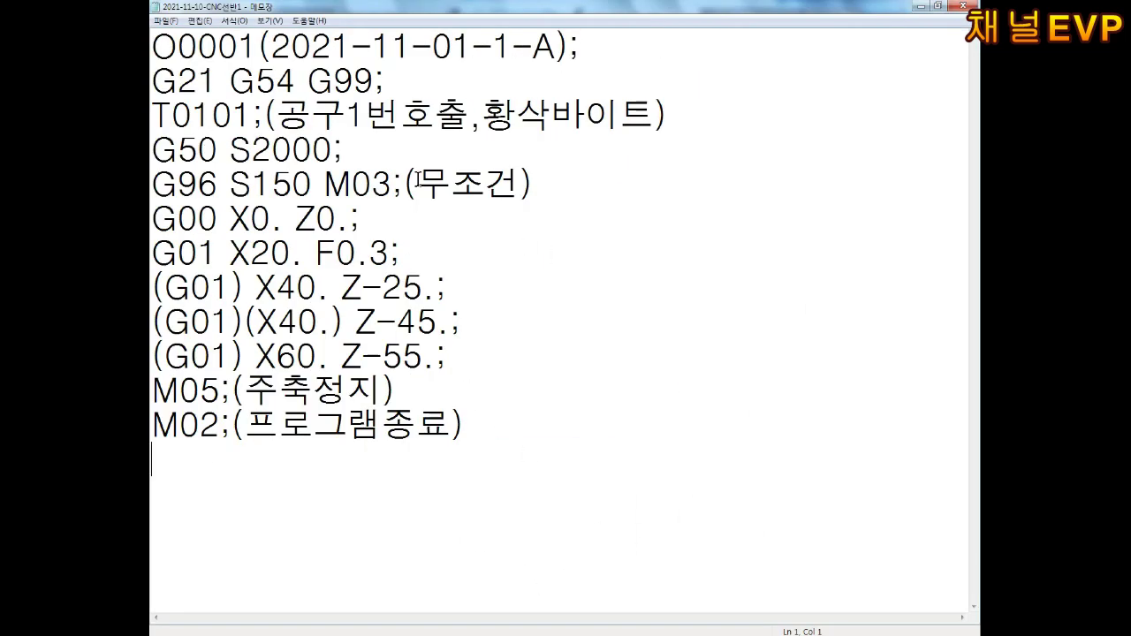